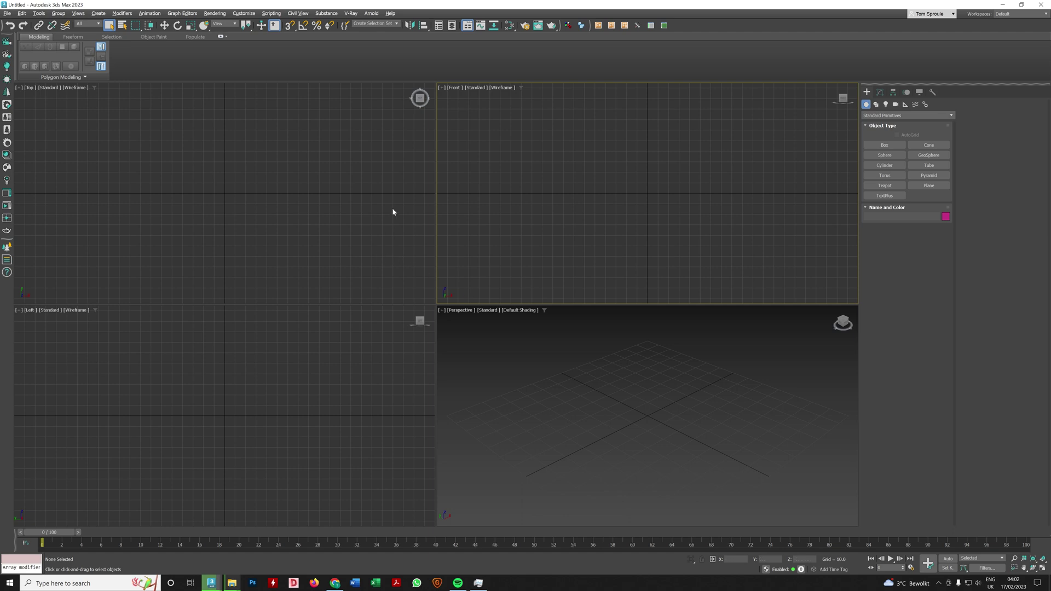
Create a box primitive by dragging its base in the Top viewport and clicking its height
{"action": "scroll", "coordinate": [312, 185], "scroll_direction": "down", "scroll_amount": 4}
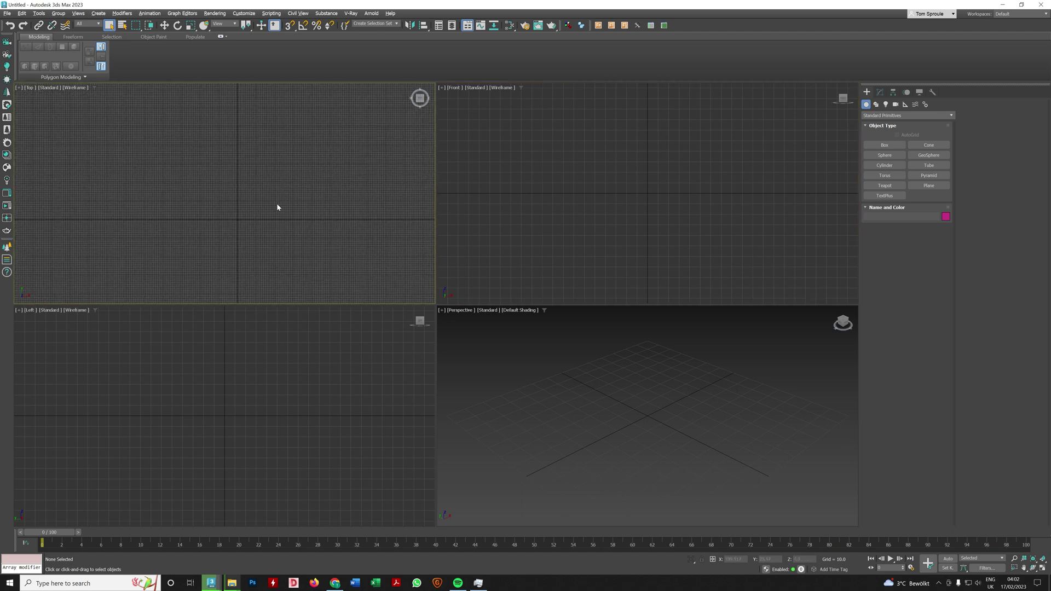
{"action": "left_click", "coordinate": [885, 145]}
{"action": "left_click_drag", "start_coordinate": [160, 126], "coordinate": [305, 291]}
{"action": "left_click", "coordinate": [298, 258]}
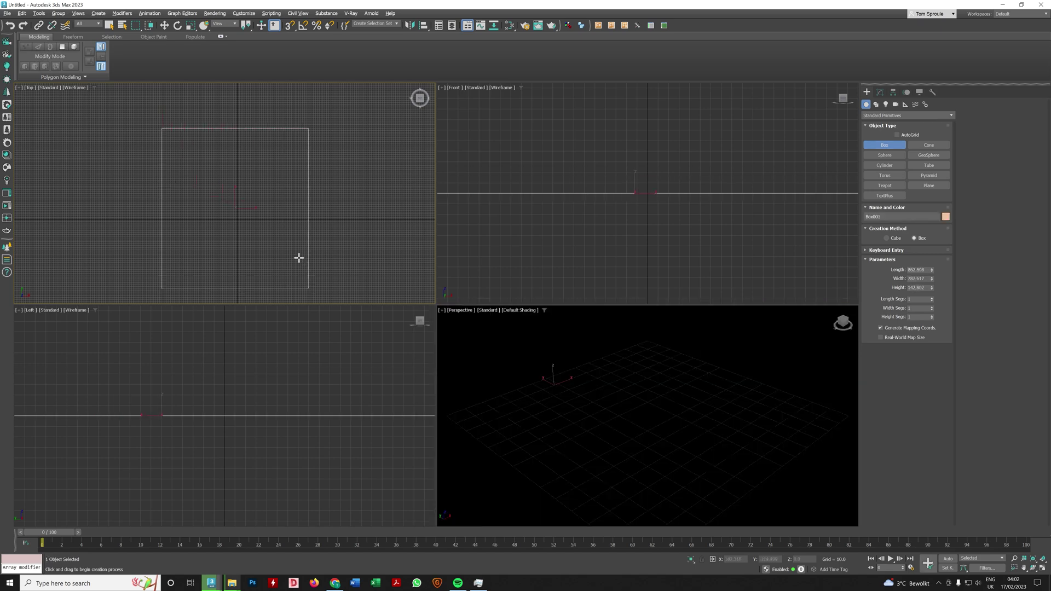
{"action": "scroll", "coordinate": [261, 193], "scroll_direction": "down", "scroll_amount": 3}
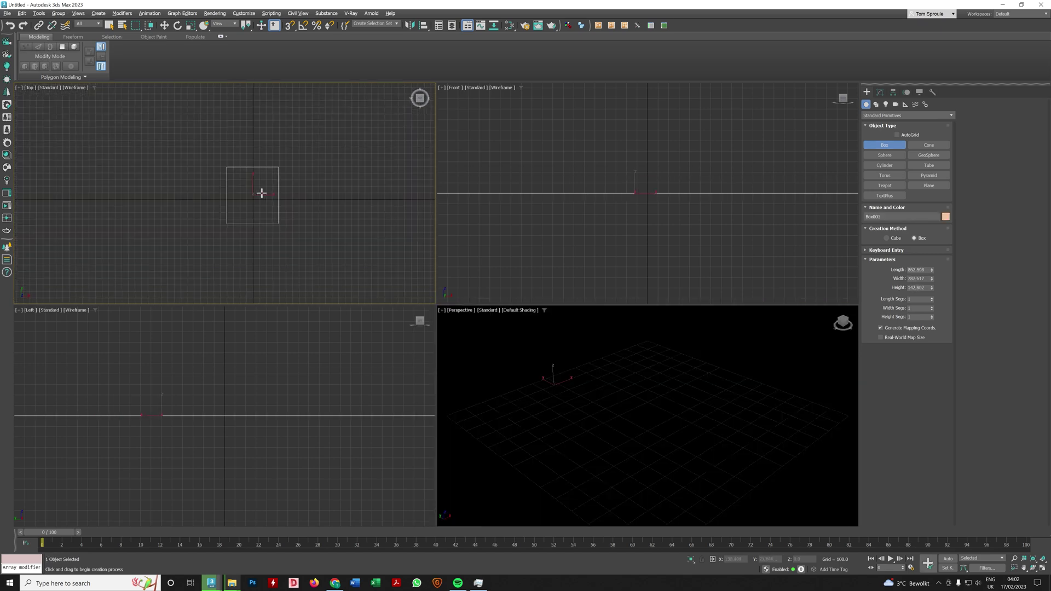
{"action": "left_click", "coordinate": [919, 270]}
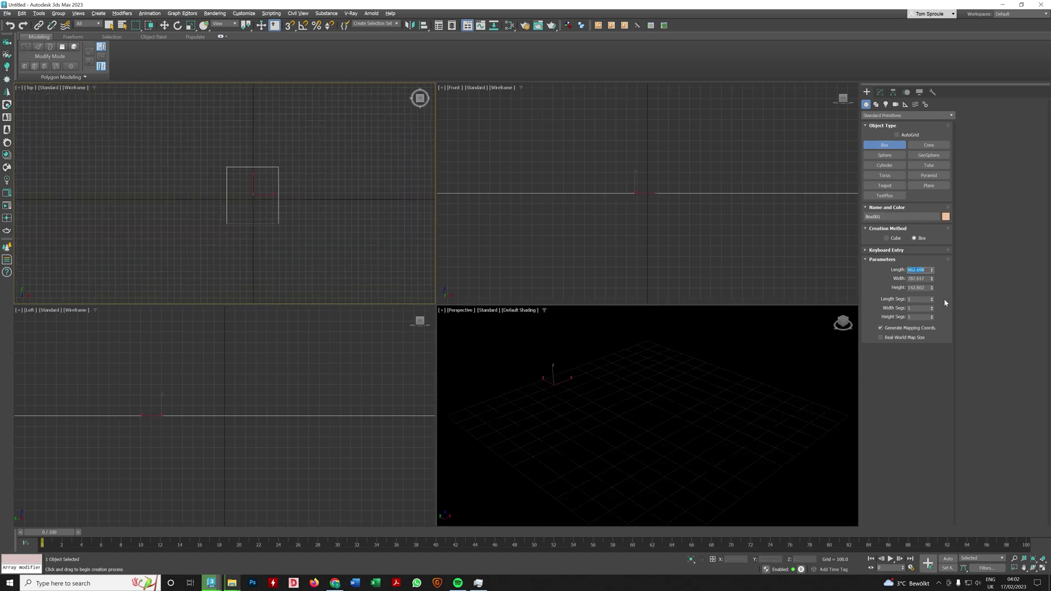
Set display units to Metric Millimeters and the system unit to 1 unit = 1 mm
{"action": "left_click", "coordinate": [231, 15]}
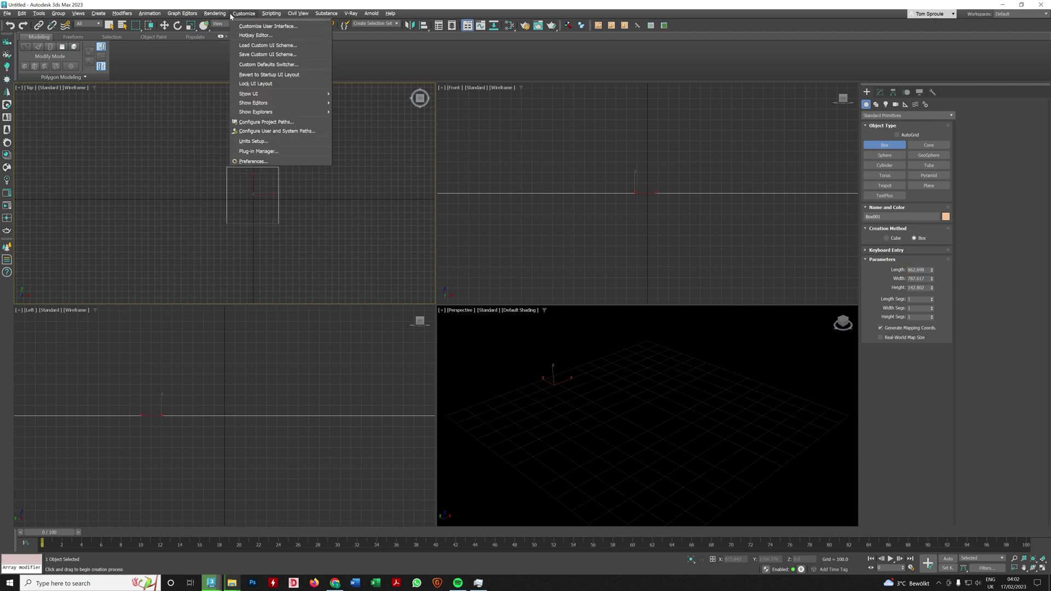
{"action": "left_click", "coordinate": [277, 143]}
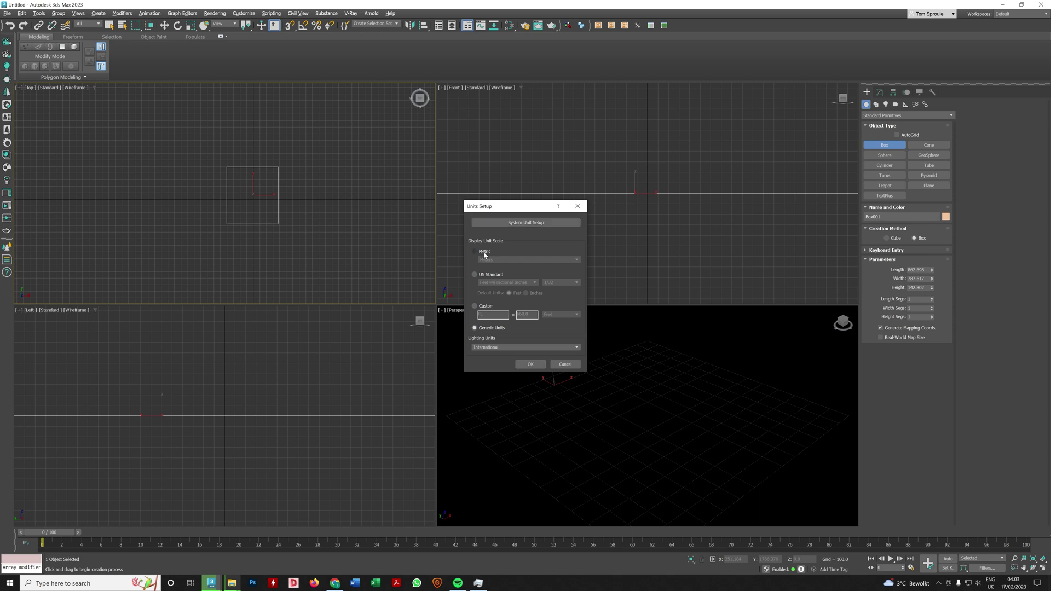
{"action": "left_click", "coordinate": [485, 253]}
{"action": "left_click", "coordinate": [503, 260]}
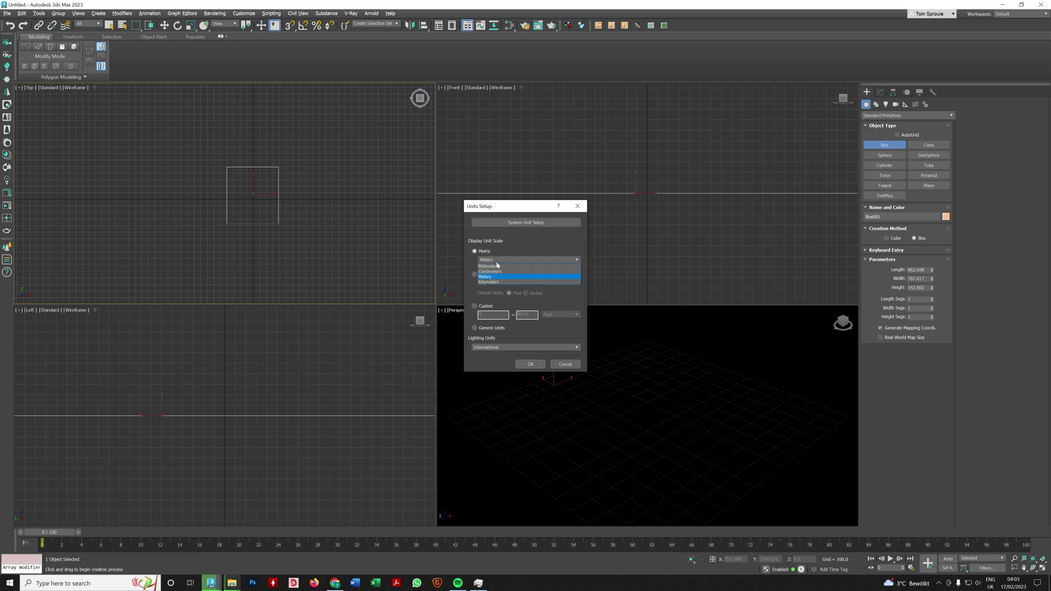
{"action": "left_click", "coordinate": [496, 266]}
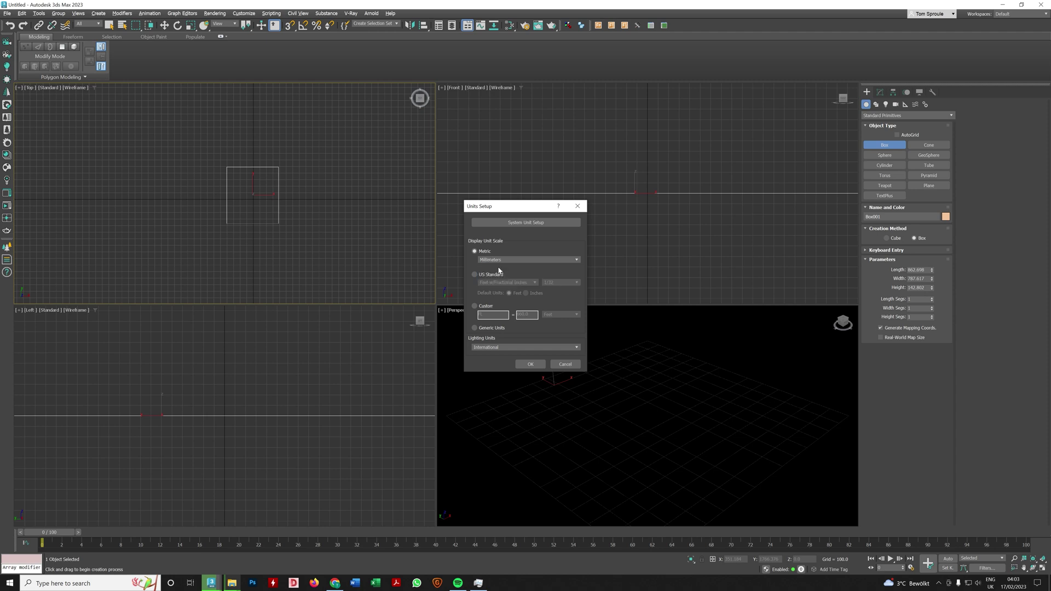
{"action": "left_click", "coordinate": [519, 224]}
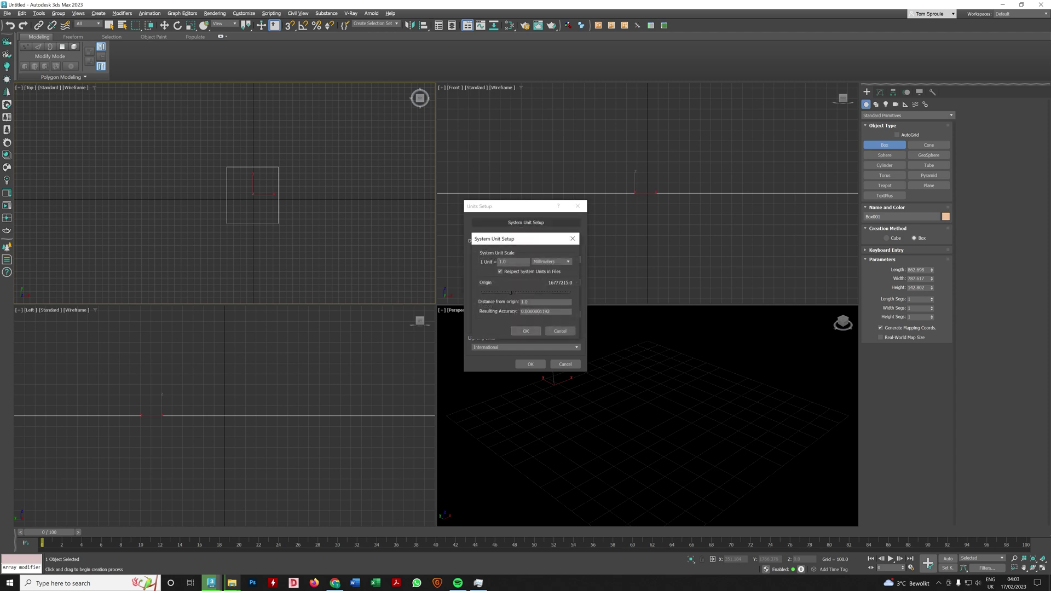
{"action": "left_click", "coordinate": [526, 331]}
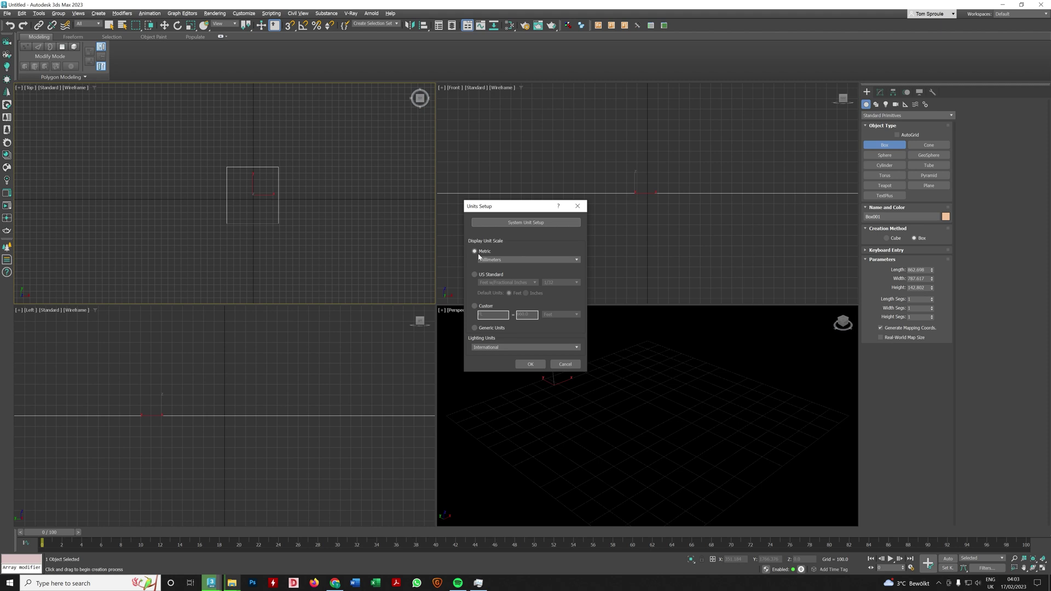
{"action": "left_click", "coordinate": [530, 364]}
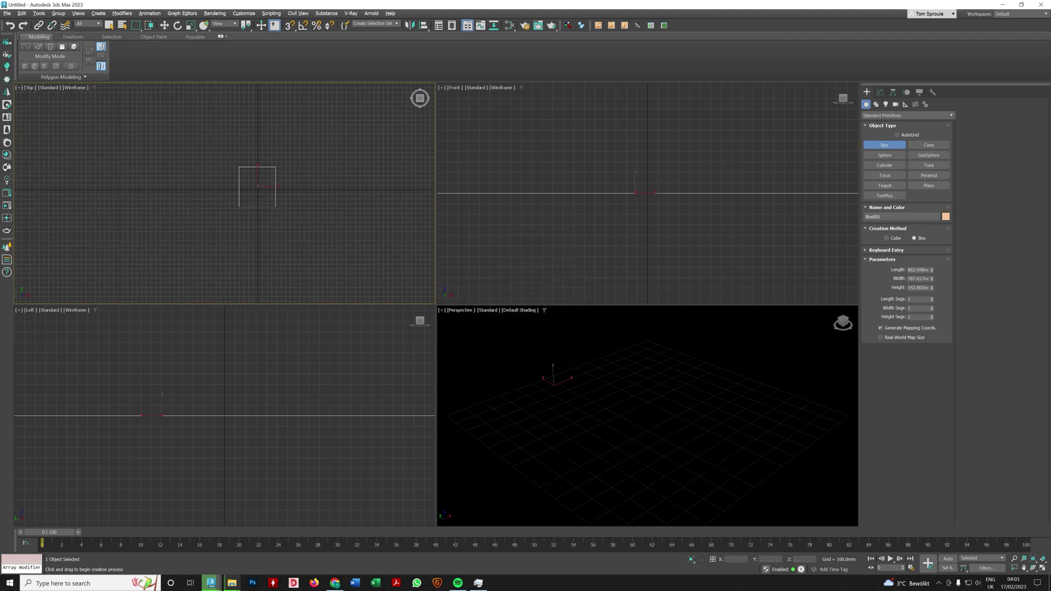
Resize the box to 6000 mm length, 5000 mm width and 0 mm height
{"action": "double_click", "coordinate": [920, 270]}
{"action": "type", "text": "60"}
{"action": "type", "text": "5000"}
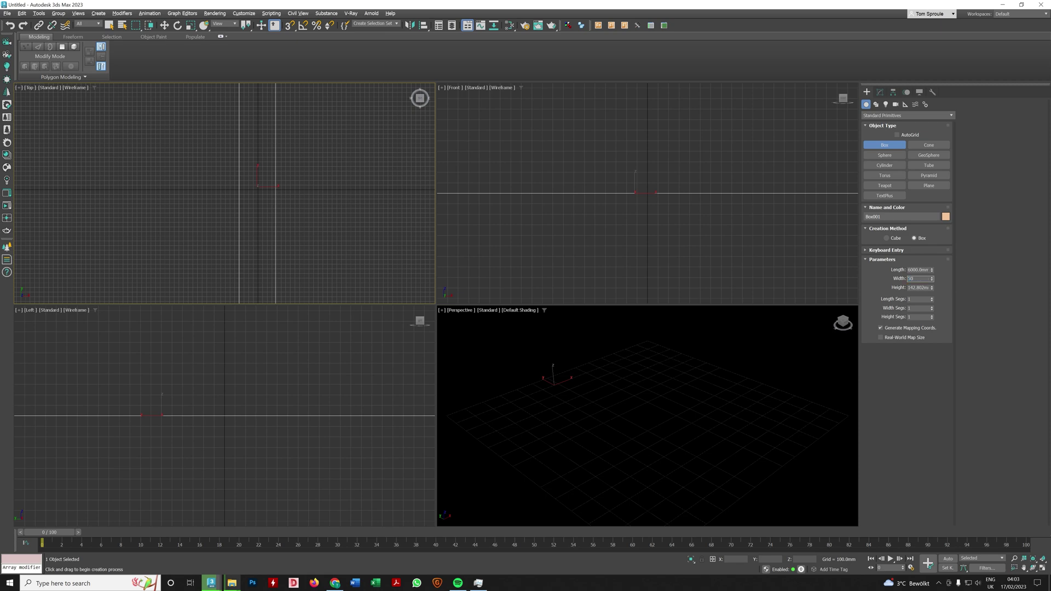
{"action": "key", "text": "Tab"}
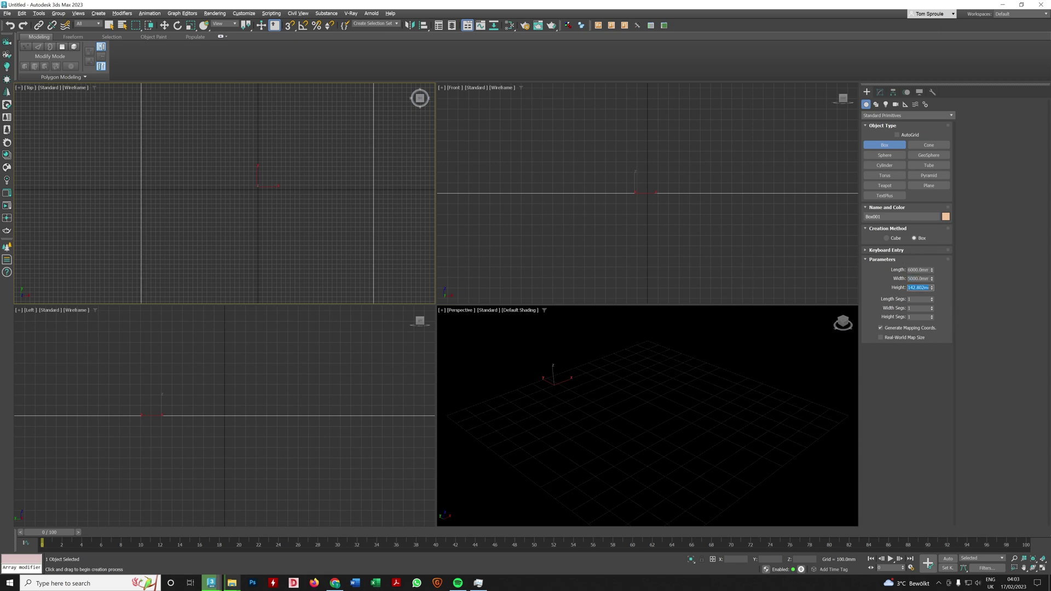
{"action": "scroll", "coordinate": [310, 237], "scroll_direction": "down", "scroll_amount": 5}
{"action": "scroll", "coordinate": [307, 235], "scroll_direction": "up", "scroll_amount": 2}
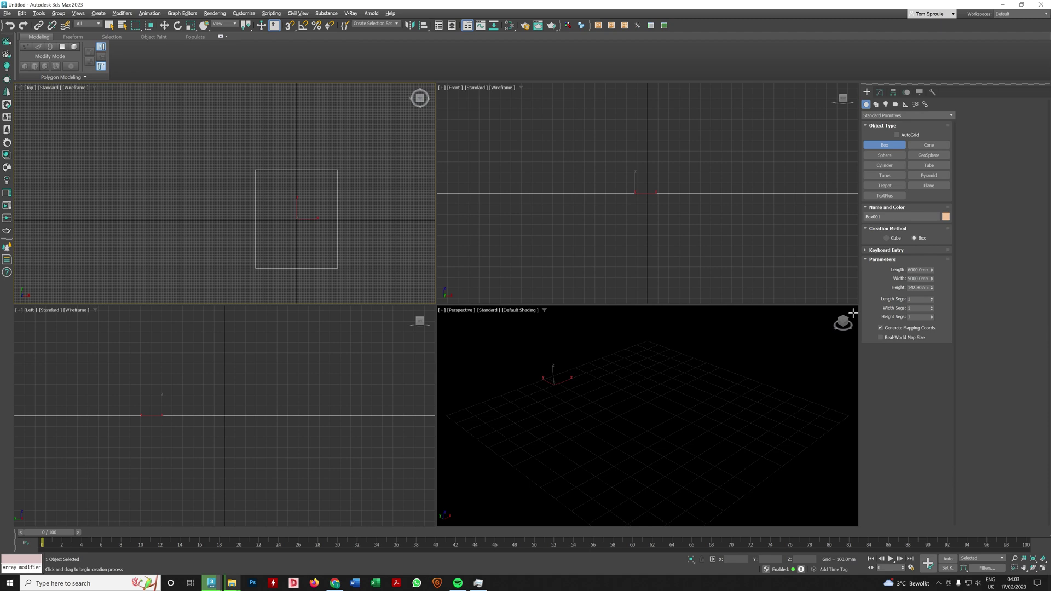
{"action": "right_click", "coordinate": [933, 288]}
Hide the grid and maximize the Top viewport
{"action": "scroll", "coordinate": [251, 232], "scroll_direction": "down", "scroll_amount": 2}
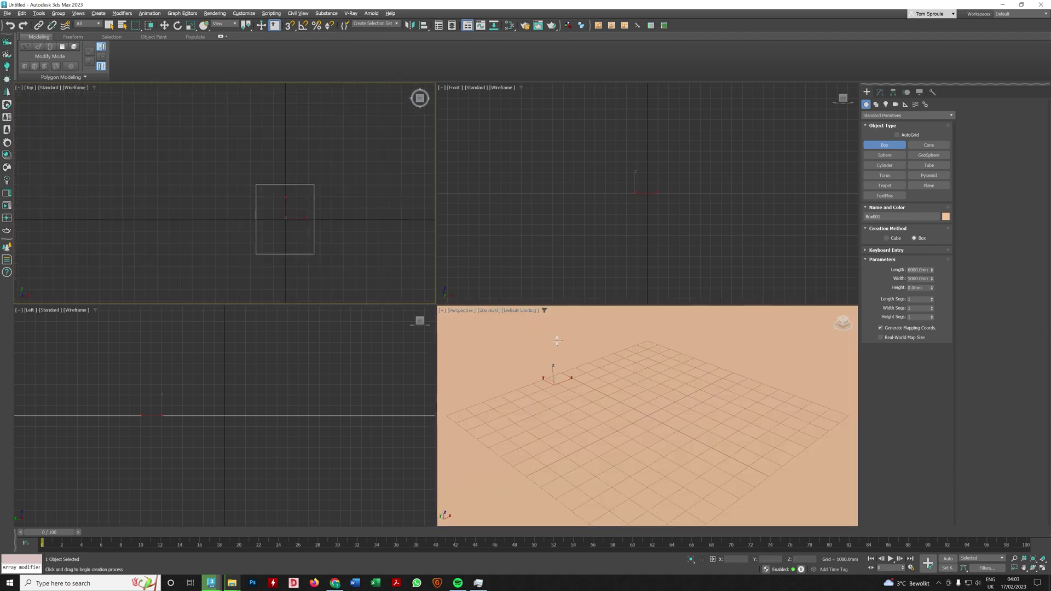
{"action": "scroll", "coordinate": [317, 228], "scroll_direction": "up", "scroll_amount": 2}
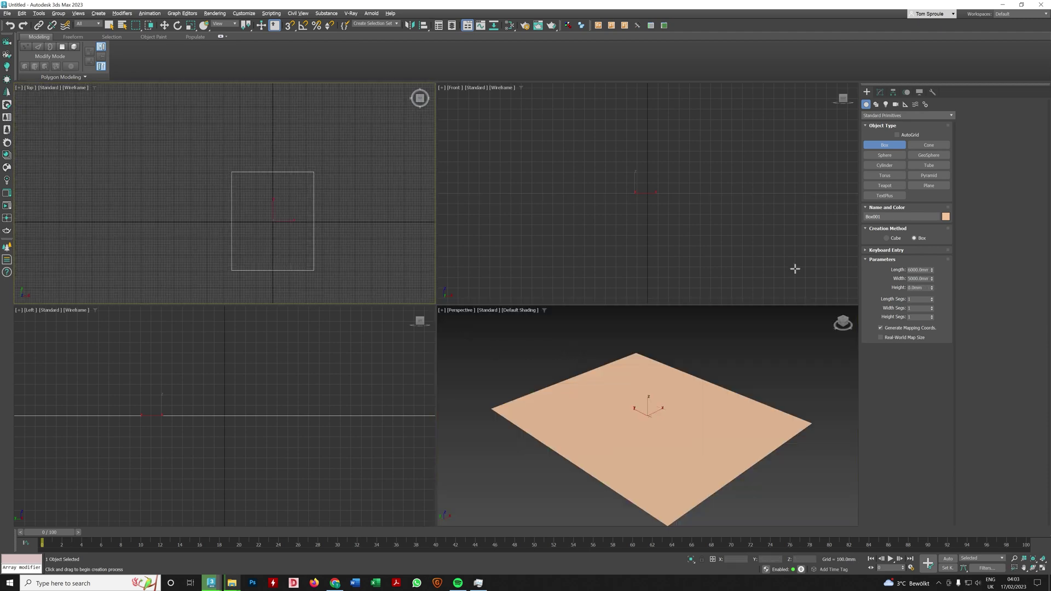
{"action": "key", "text": "g"}
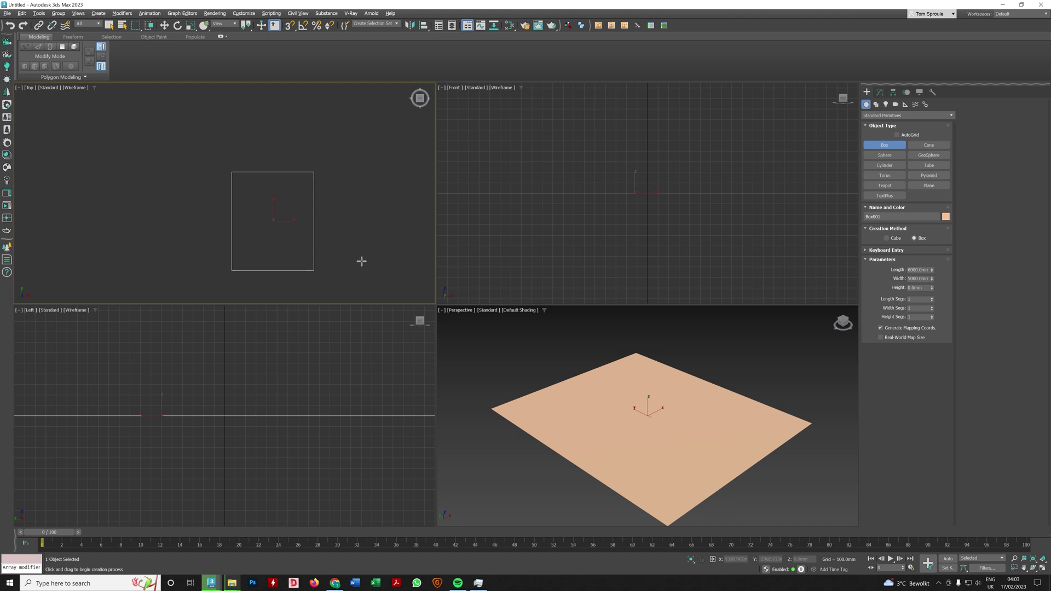
{"action": "key", "text": "alt+w"}
Draw a closed Line spline with snaps on through the slab's four corners
{"action": "scroll", "coordinate": [440, 265], "scroll_direction": "down", "scroll_amount": 2}
{"action": "middle_click_drag", "start_coordinate": [476, 274], "coordinate": [393, 233]}
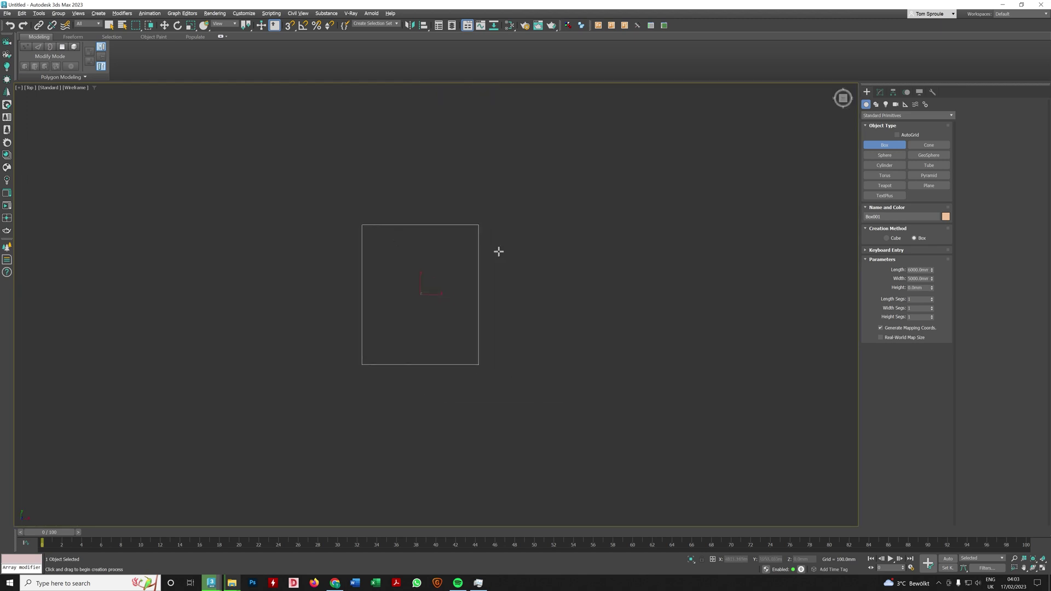
{"action": "left_click", "coordinate": [876, 104]}
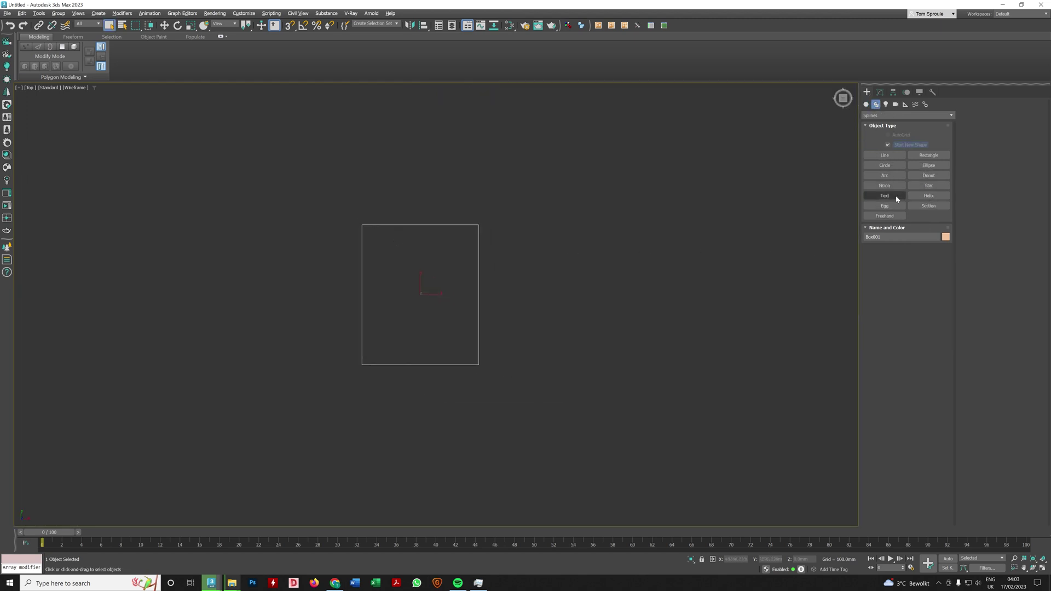
{"action": "left_click", "coordinate": [882, 156]}
{"action": "key", "text": "s"}
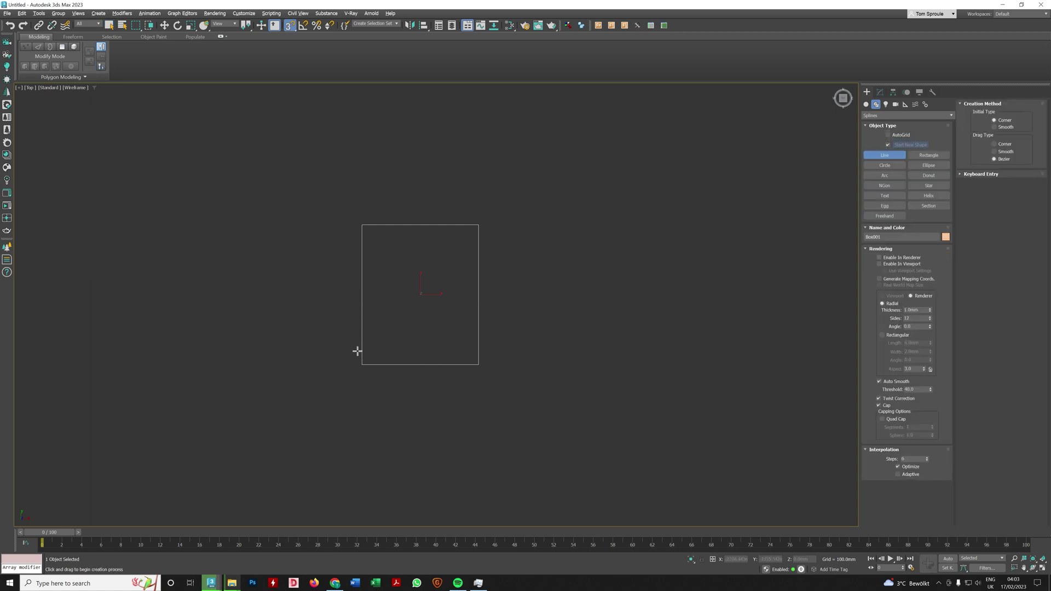
{"action": "left_click", "coordinate": [361, 364]}
{"action": "left_click", "coordinate": [479, 364]}
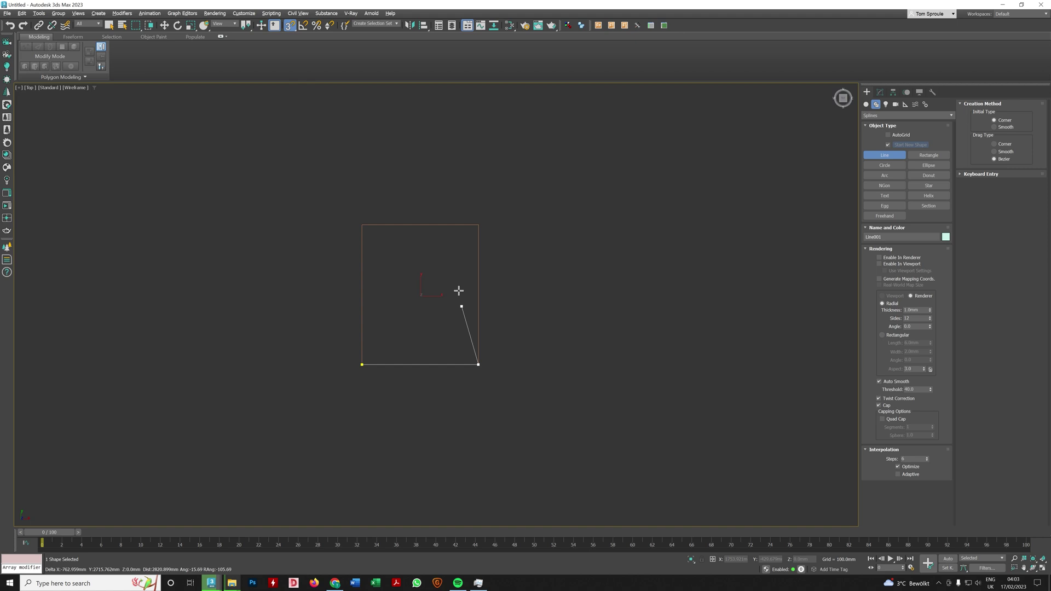
{"action": "left_click", "coordinate": [479, 224]}
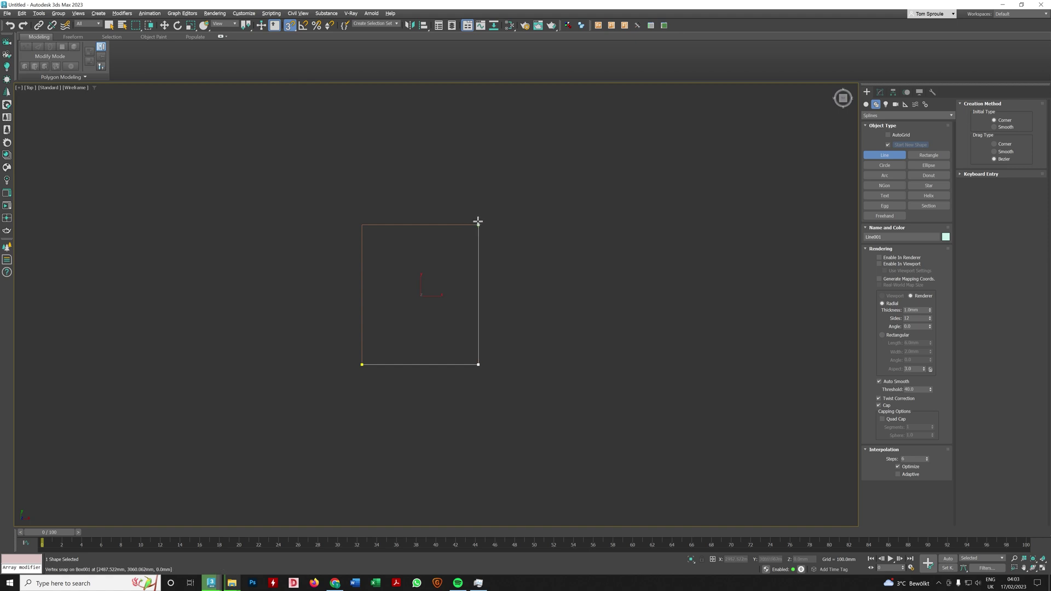
{"action": "left_click", "coordinate": [360, 222]}
{"action": "left_click", "coordinate": [361, 364]}
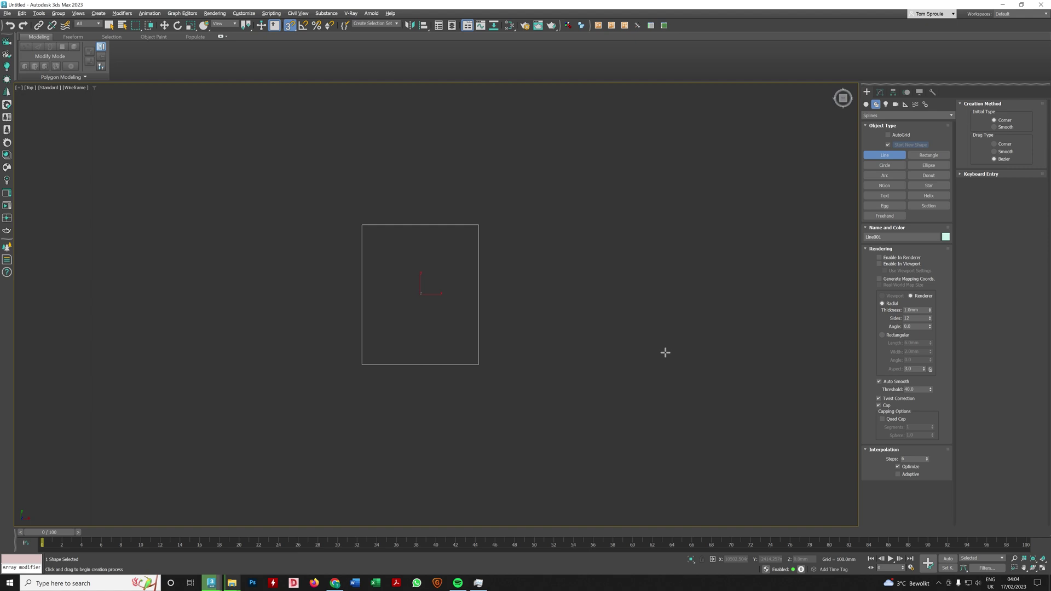
{"action": "middle_click_drag", "start_coordinate": [419, 241], "coordinate": [396, 236]}
{"action": "key", "text": "ctrl+z"}
{"action": "key", "text": "ctrl+z"}
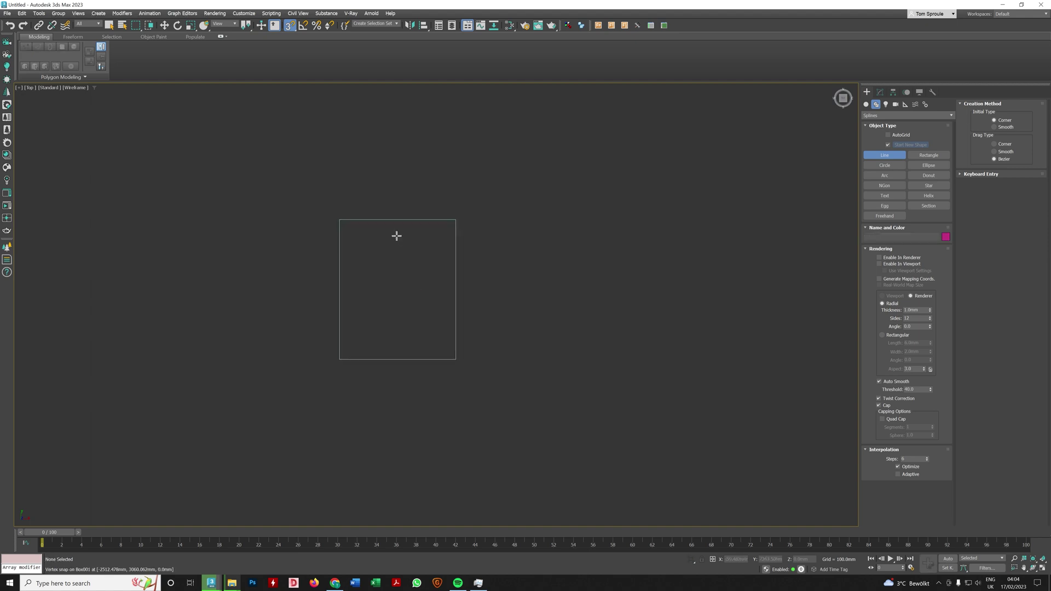
Select the line spline and refine a new vertex midway along its left edge
{"action": "right_click", "coordinate": [482, 323]}
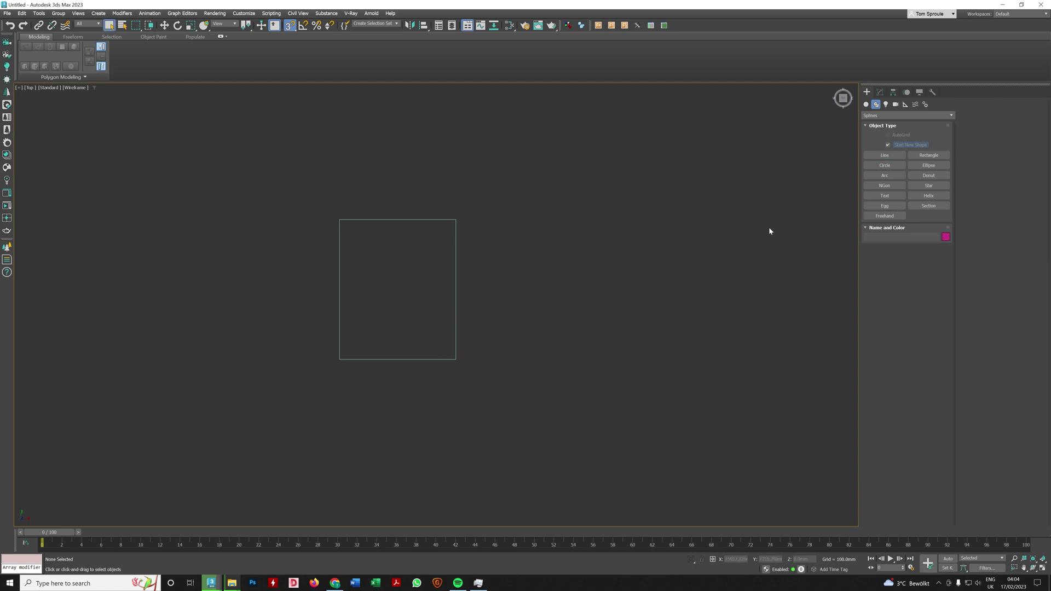
{"action": "left_click", "coordinate": [880, 92]}
{"action": "left_click", "coordinate": [868, 92]}
{"action": "left_click", "coordinate": [880, 93]}
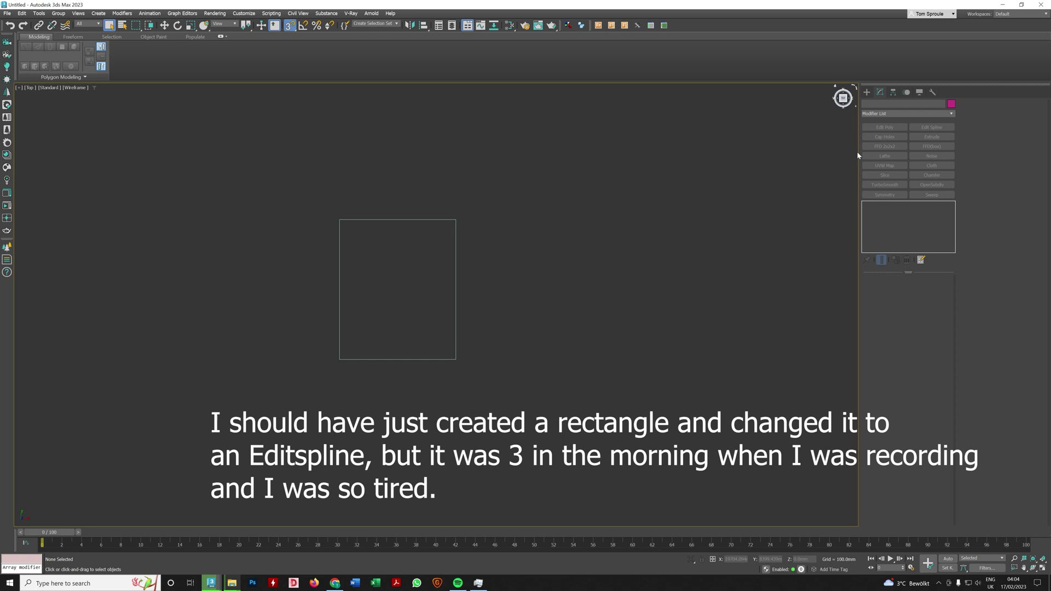
{"action": "left_click", "coordinate": [456, 272]}
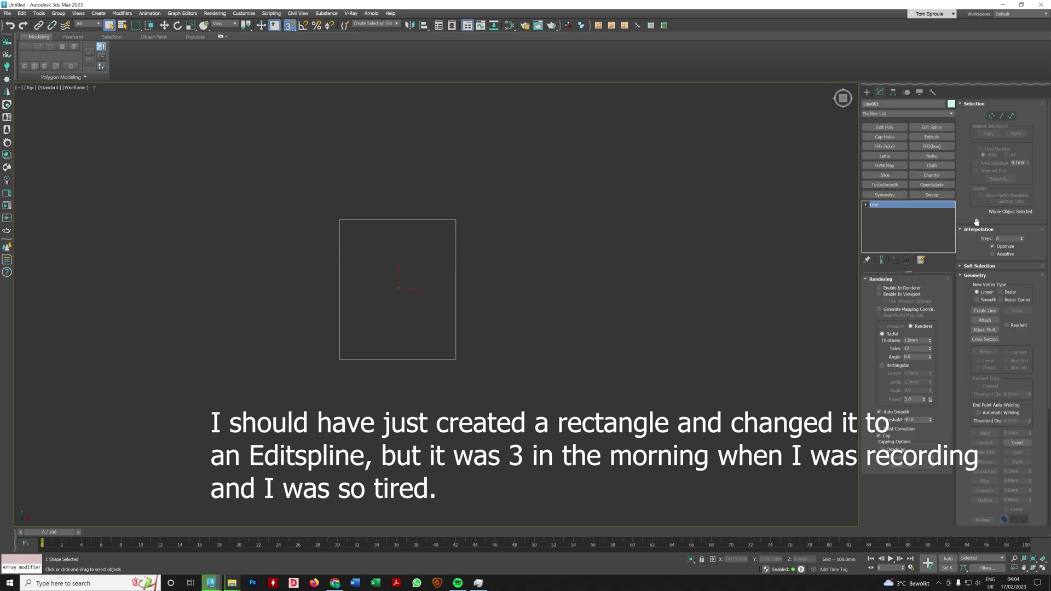
{"action": "left_click", "coordinate": [992, 116]}
{"action": "left_click", "coordinate": [985, 352]}
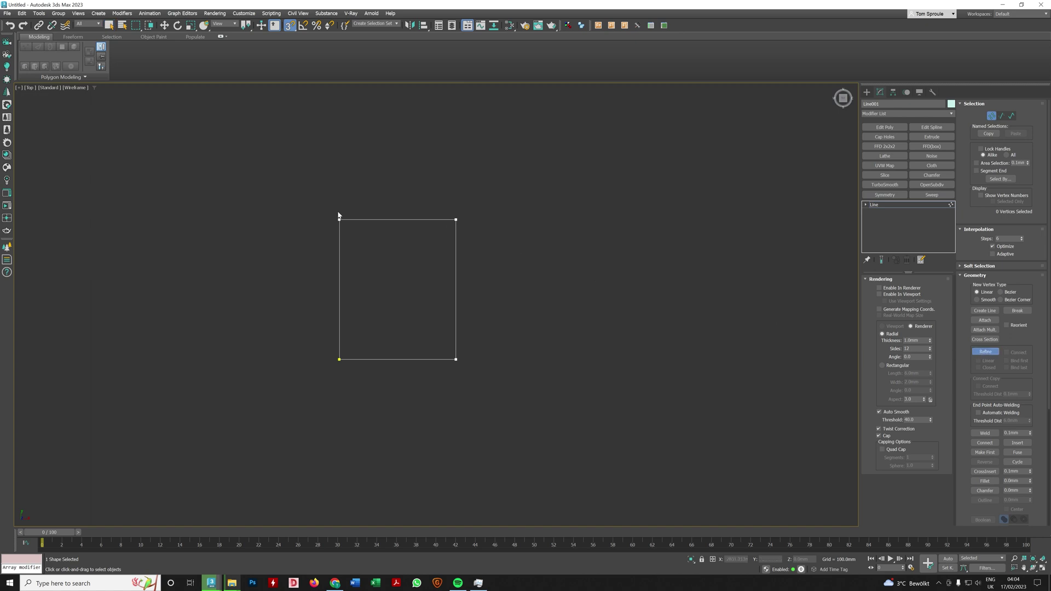
{"action": "left_click", "coordinate": [340, 274]}
{"action": "right_click", "coordinate": [341, 272]}
Move the top-left corner vertex down and right to notch the outline into an L
{"action": "key", "text": "w"}
{"action": "left_click_drag", "start_coordinate": [323, 205], "coordinate": [408, 294]}
{"action": "right_click", "coordinate": [408, 287]}
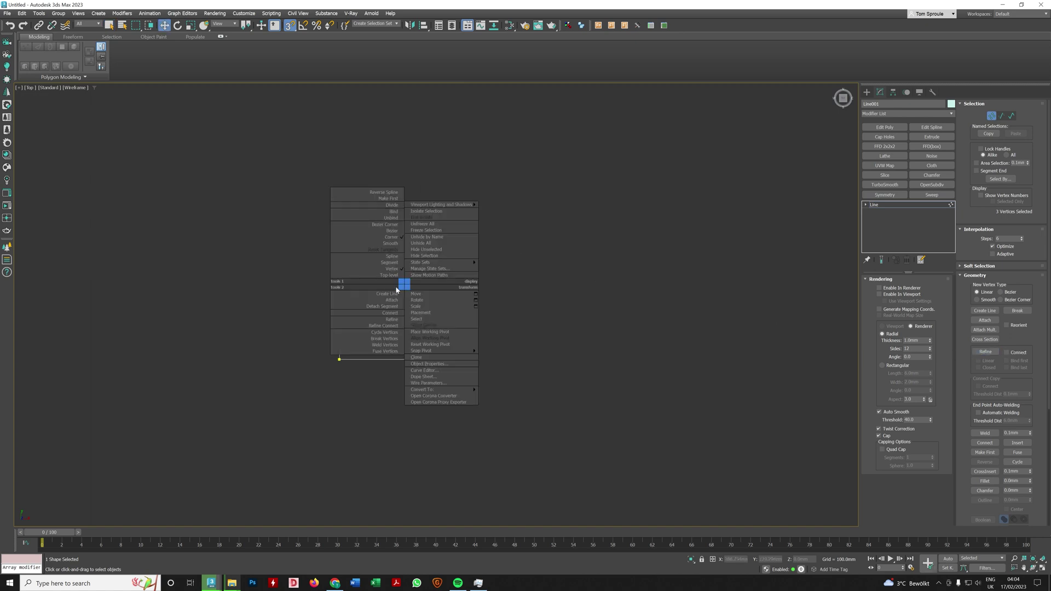
{"action": "left_click", "coordinate": [384, 236]}
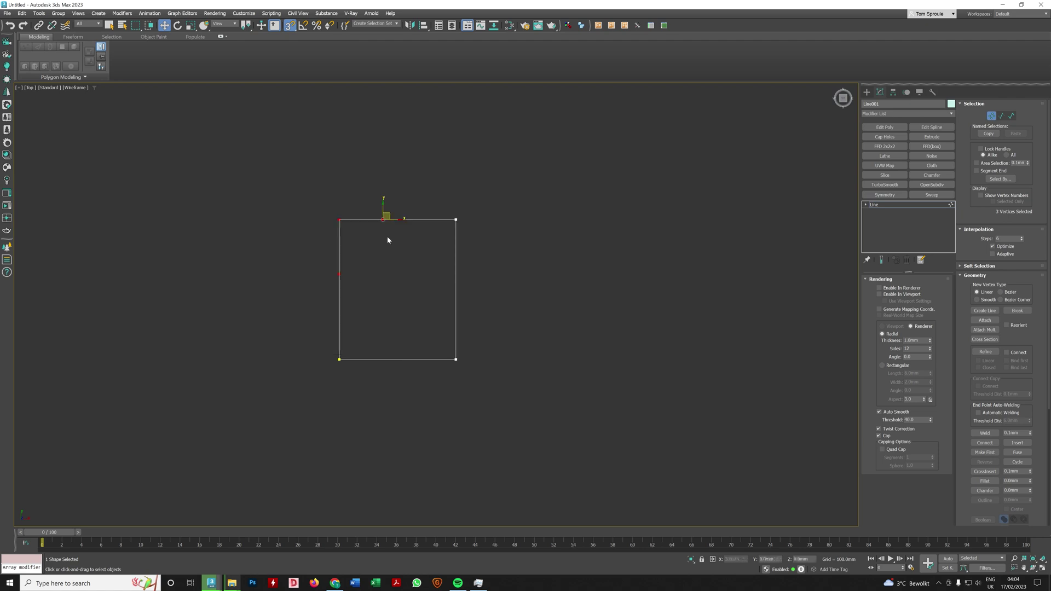
{"action": "left_click", "coordinate": [340, 219]}
{"action": "left_click_drag", "start_coordinate": [340, 219], "coordinate": [382, 273]}
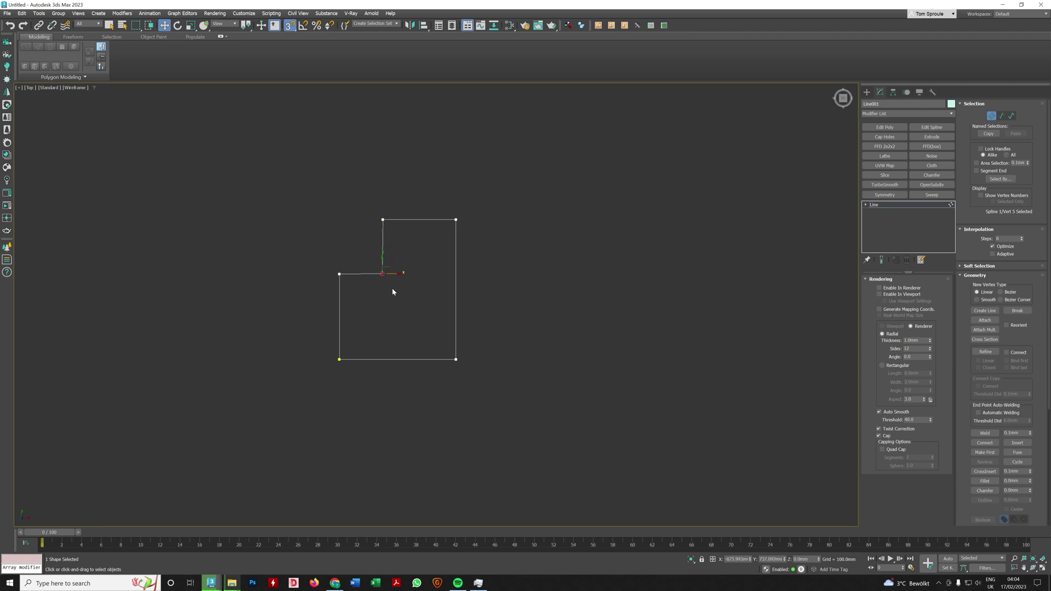
With vertex snapping on, slide the inner corner vertex toward the left vertex
{"action": "middle_click_drag", "start_coordinate": [373, 277], "coordinate": [448, 285]}
{"action": "key", "text": "s"}
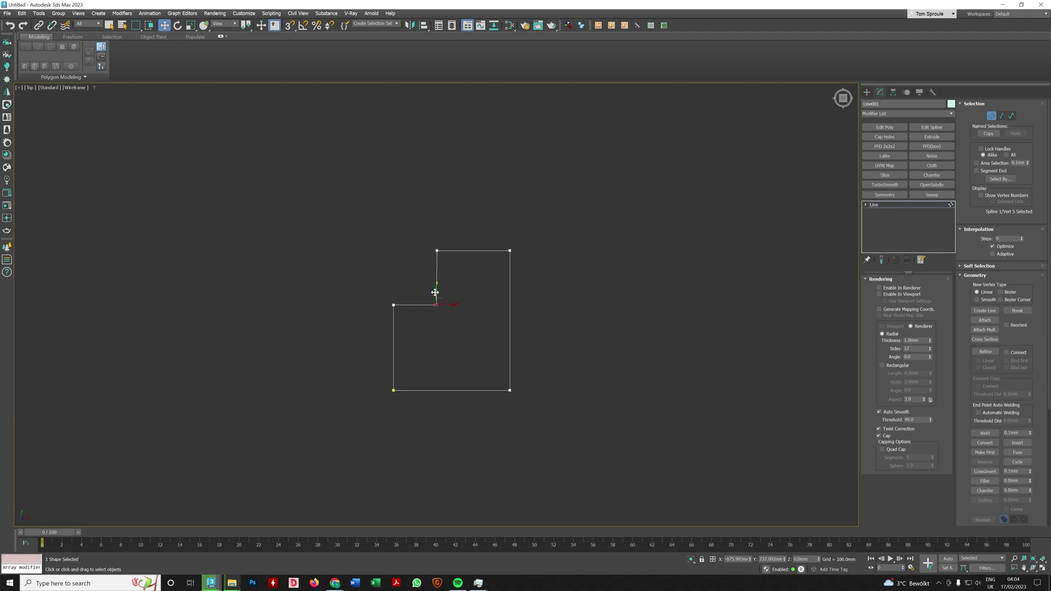
{"action": "key", "text": "s"}
{"action": "left_click_drag", "start_coordinate": [434, 293], "coordinate": [393, 305]}
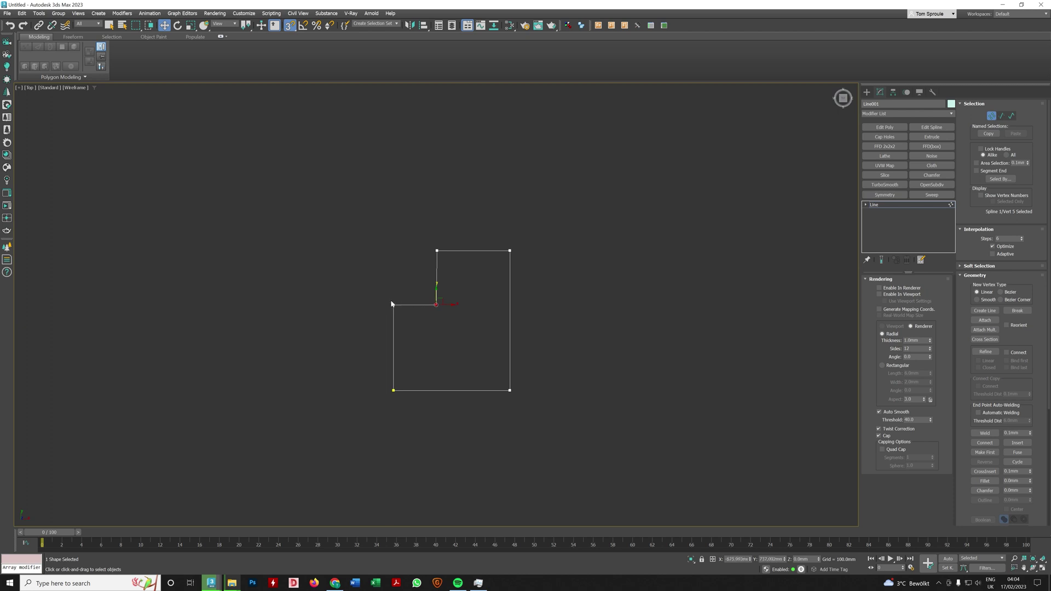
{"action": "right_click", "coordinate": [290, 25]}
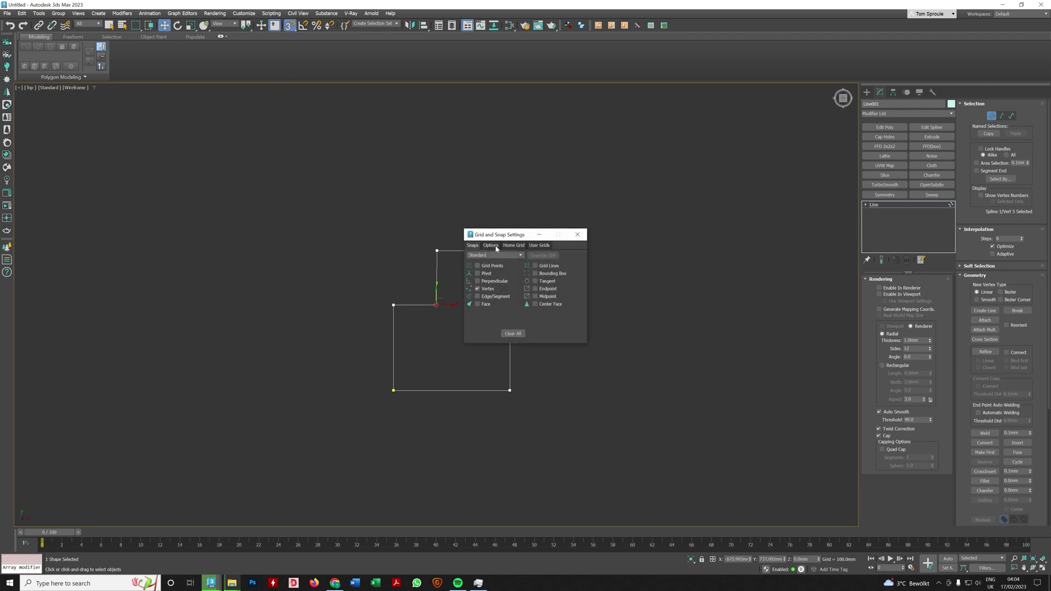
{"action": "left_click", "coordinate": [578, 234]}
Snap the inner vertex into line with the upper corner to straighten that edge
{"action": "middle_click_drag", "start_coordinate": [378, 263], "coordinate": [514, 301]}
{"action": "scroll", "coordinate": [609, 280], "scroll_direction": "up", "scroll_amount": 5}
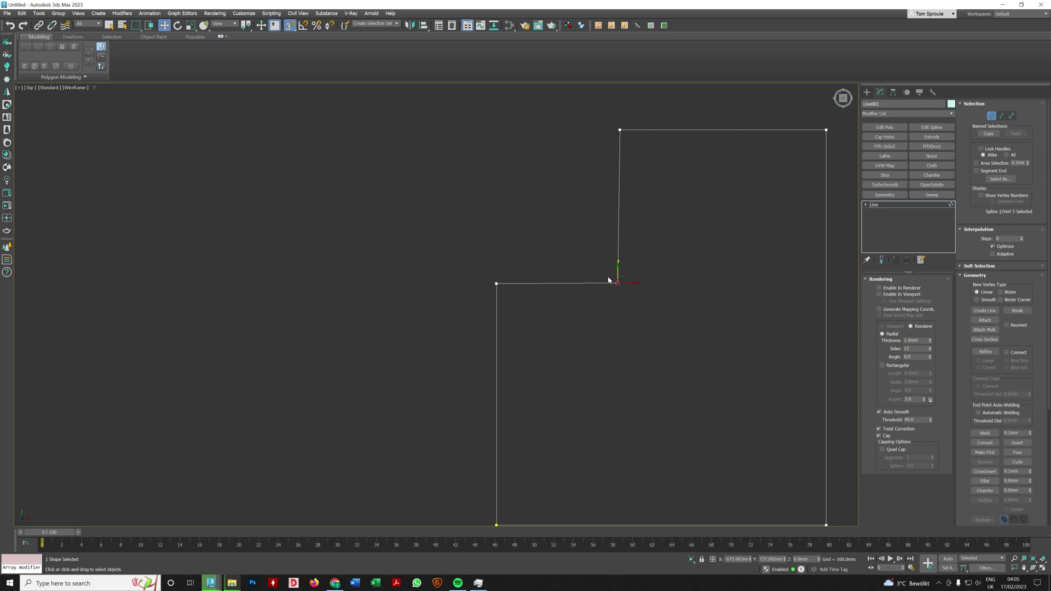
{"action": "middle_click_drag", "start_coordinate": [608, 280], "coordinate": [611, 330]}
{"action": "left_click_drag", "start_coordinate": [611, 330], "coordinate": [603, 177]}
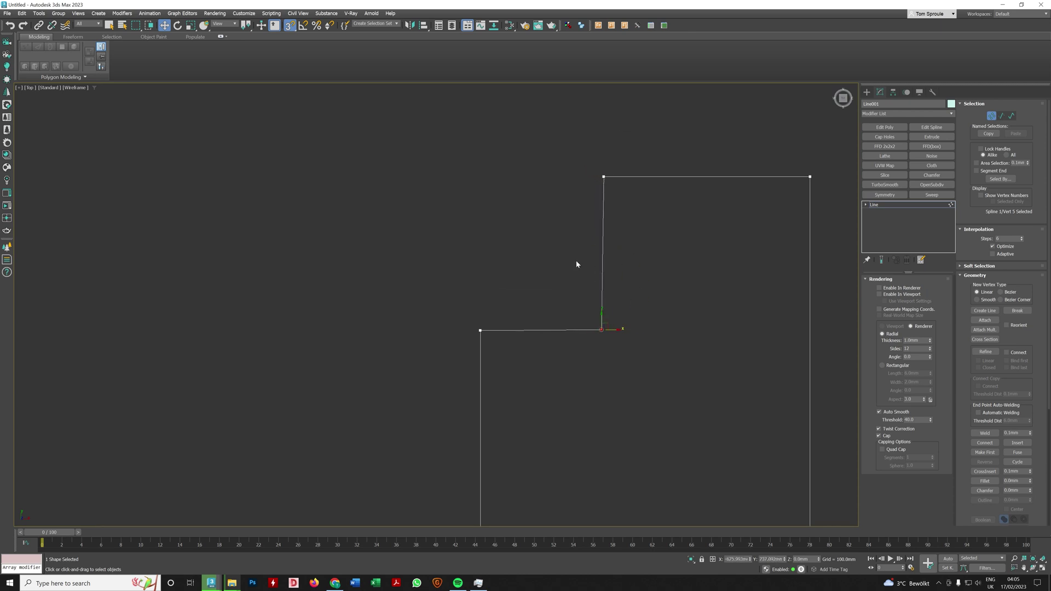
{"action": "middle_click_drag", "start_coordinate": [576, 260], "coordinate": [568, 210], "text": "alt"}
{"action": "key", "text": "t"}
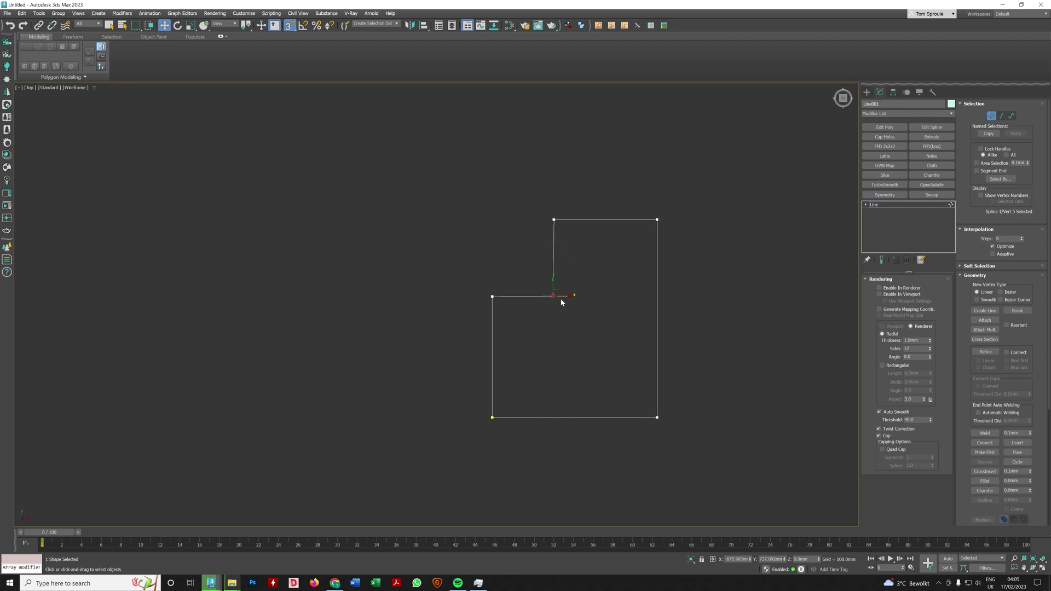
{"action": "middle_click_drag", "start_coordinate": [561, 302], "coordinate": [576, 306], "text": "alt"}
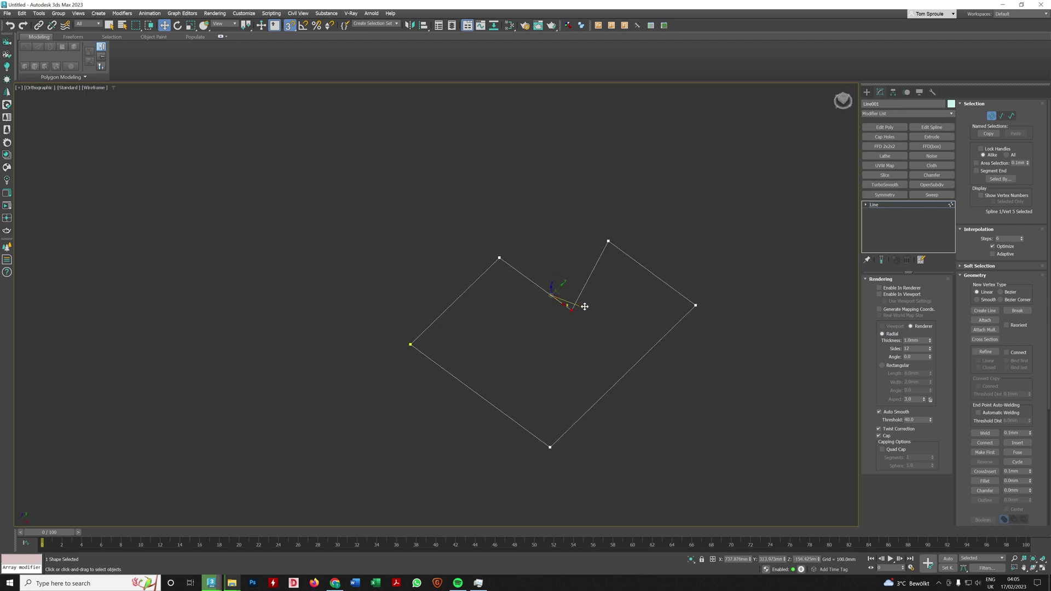
{"action": "left_click_drag", "start_coordinate": [585, 307], "coordinate": [608, 241]}
{"action": "right_click", "coordinate": [290, 25]}
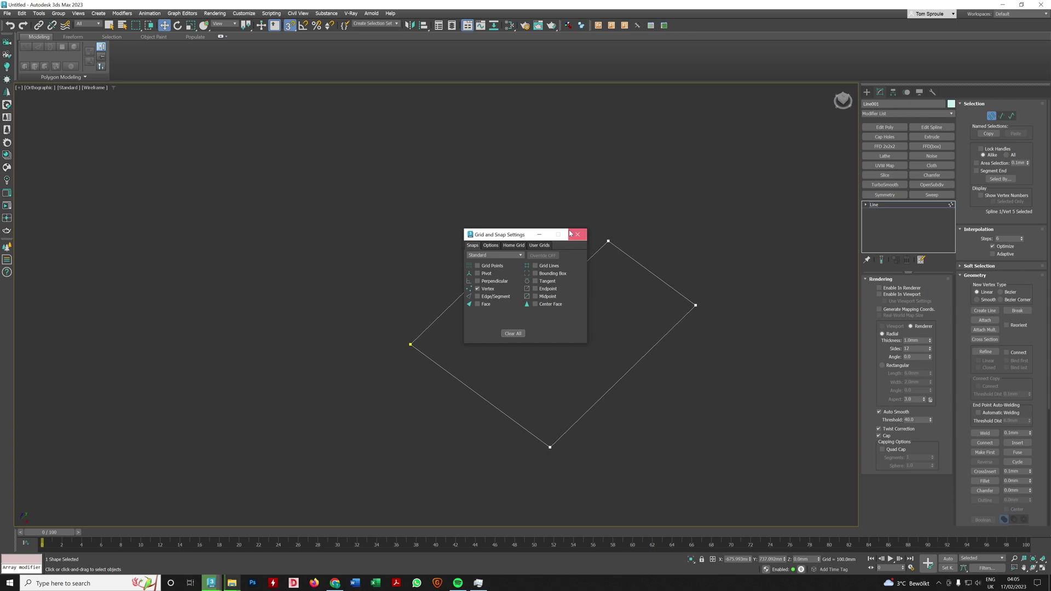
{"action": "left_click", "coordinate": [577, 234]}
{"action": "middle_click_drag", "start_coordinate": [542, 302], "coordinate": [512, 299], "text": "alt"}
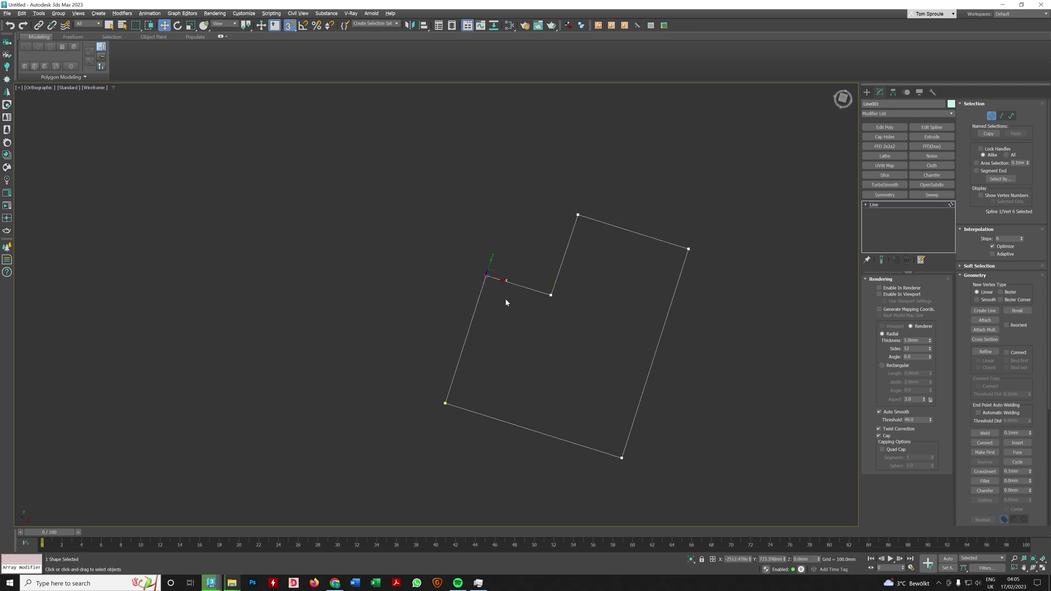
{"action": "key", "text": "t"}
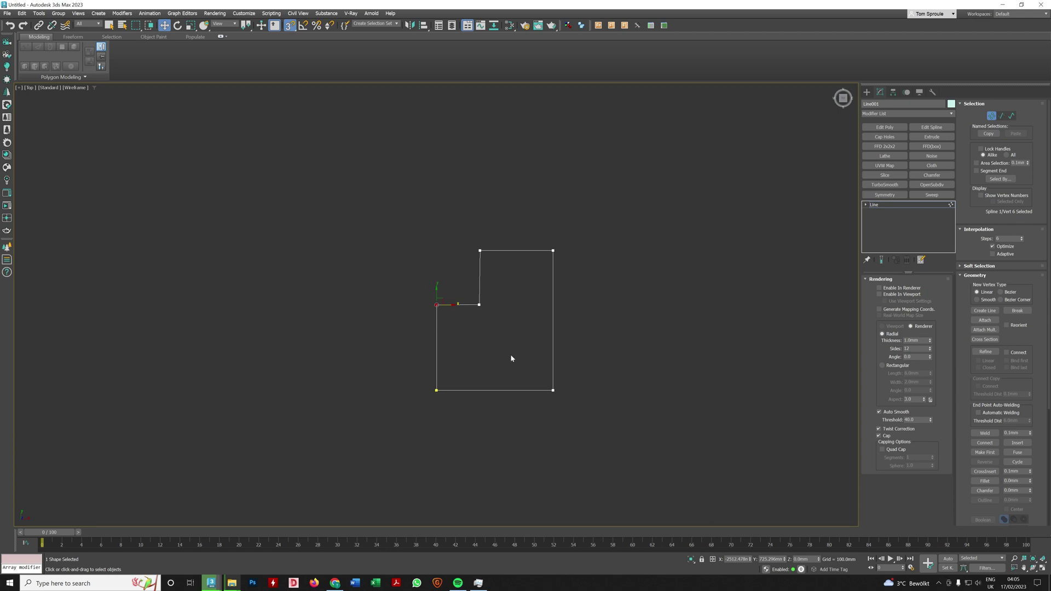
Set the inner corner vertex's X coordinate to -640.785mm so its edge runs vertical
{"action": "left_click", "coordinate": [774, 559]}
{"action": "left_click", "coordinate": [479, 305]}
{"action": "left_click", "coordinate": [772, 559]}
{"action": "key", "text": "Page_Up"}
{"action": "left_click", "coordinate": [738, 559]}
{"action": "key", "text": "ctrl+c"}
{"action": "key", "text": "Page_Down"}
{"action": "left_click_drag", "start_coordinate": [725, 559], "coordinate": [844, 571]}
{"action": "key", "text": "ctrl+v"}
{"action": "key", "text": "Return"}
Outline the L-shaped spline inward with a -200 mm outline amount
{"action": "middle_click_drag", "start_coordinate": [549, 321], "coordinate": [573, 327]}
{"action": "left_click", "coordinate": [1012, 116]}
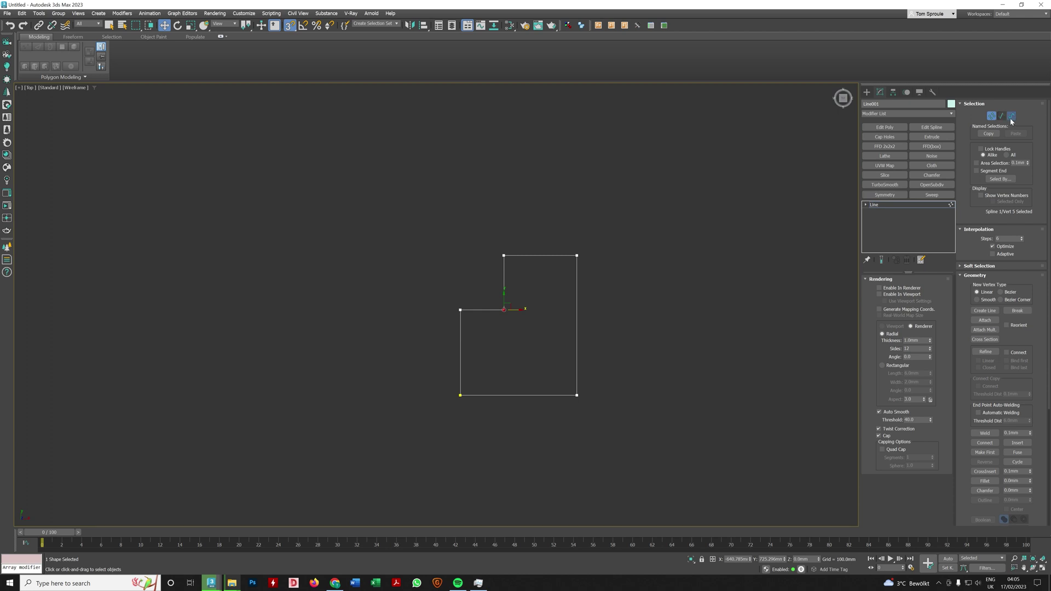
{"action": "left_click_drag", "start_coordinate": [605, 374], "coordinate": [498, 333]}
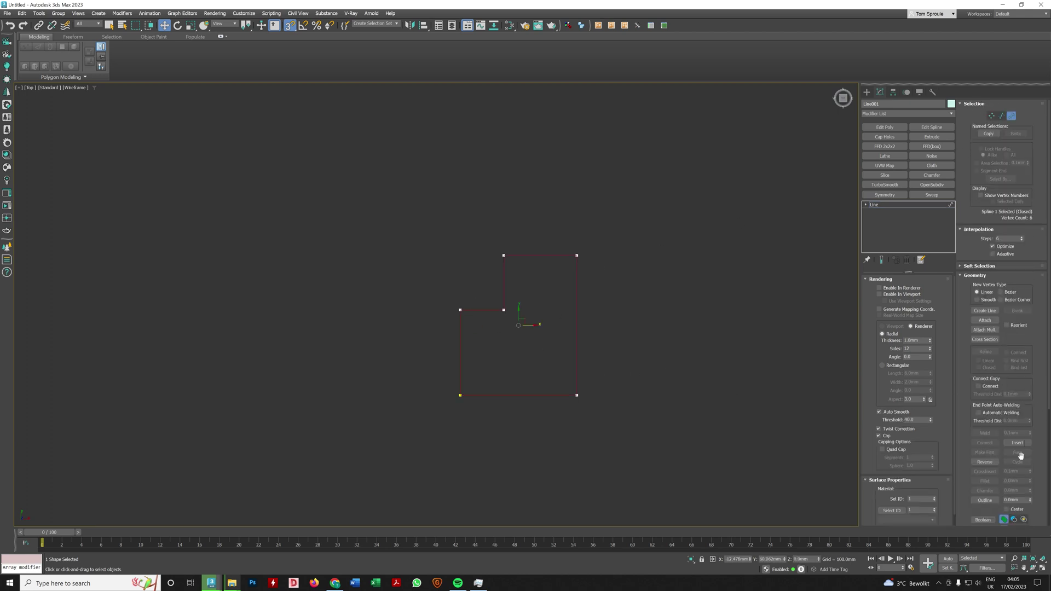
{"action": "left_click_drag", "start_coordinate": [1031, 500], "coordinate": [1021, 441]}
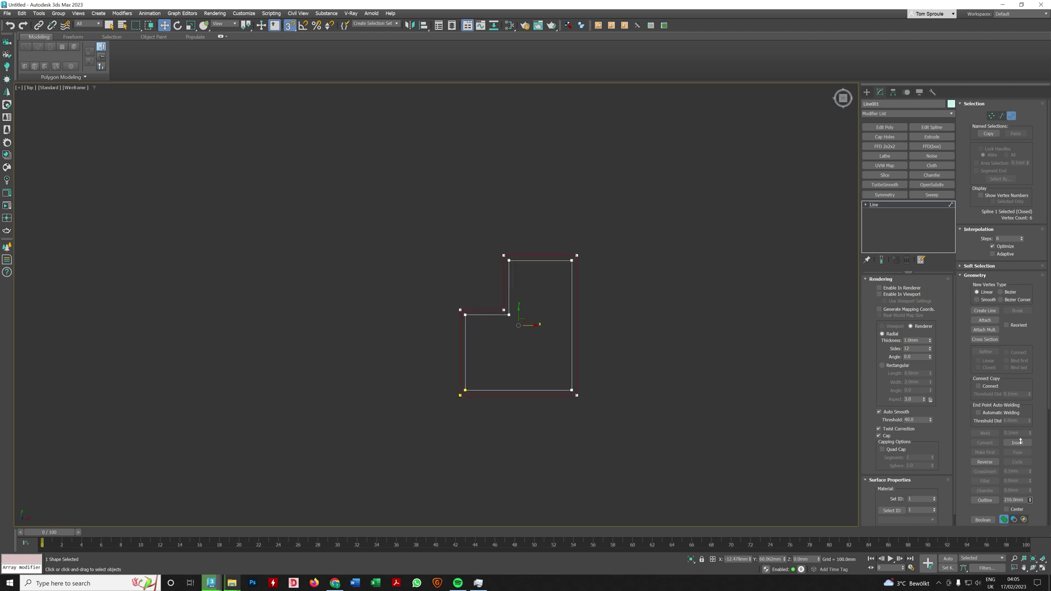
{"action": "right_click", "coordinate": [1021, 441]}
{"action": "left_click_drag", "start_coordinate": [1022, 500], "coordinate": [921, 487]}
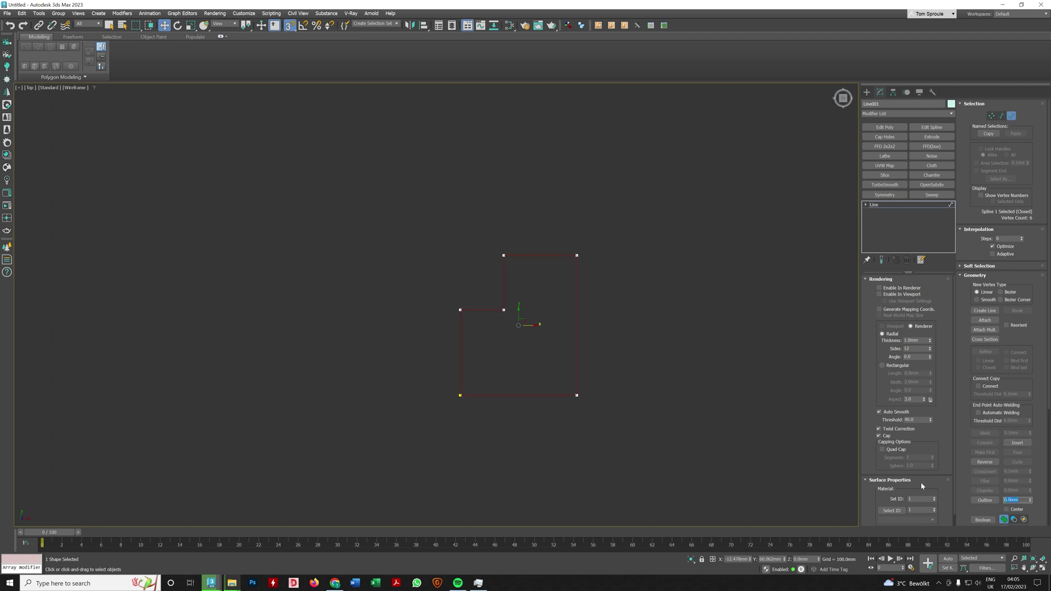
{"action": "type", "text": "-200"}
{"action": "key", "text": "Return"}
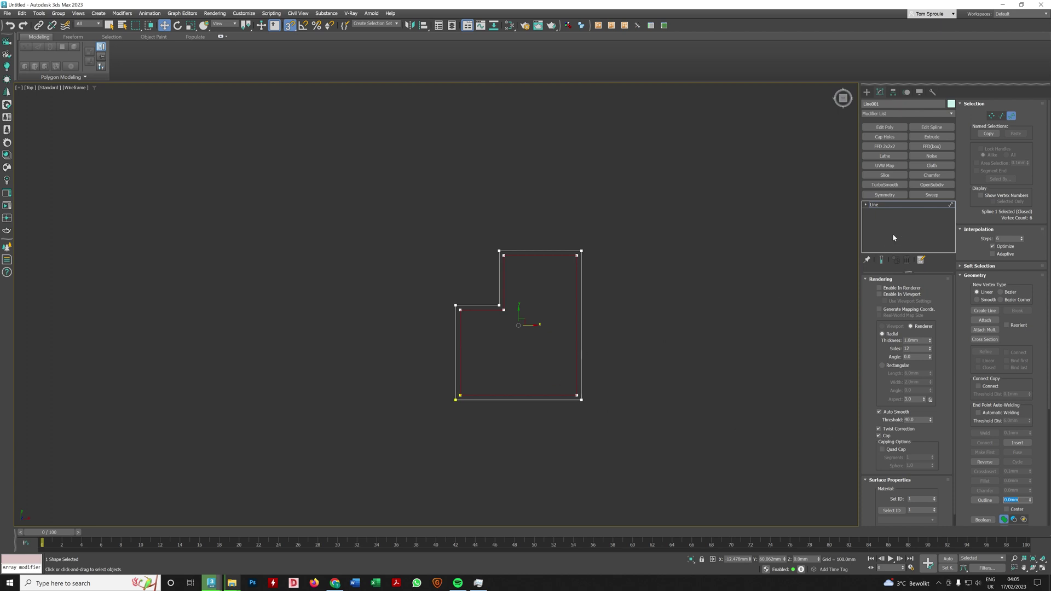
Exit spline sub-object level and view the double-line footprint in perspective
{"action": "left_click", "coordinate": [891, 206]}
{"action": "middle_click_drag", "start_coordinate": [626, 296], "coordinate": [567, 317], "text": "alt"}
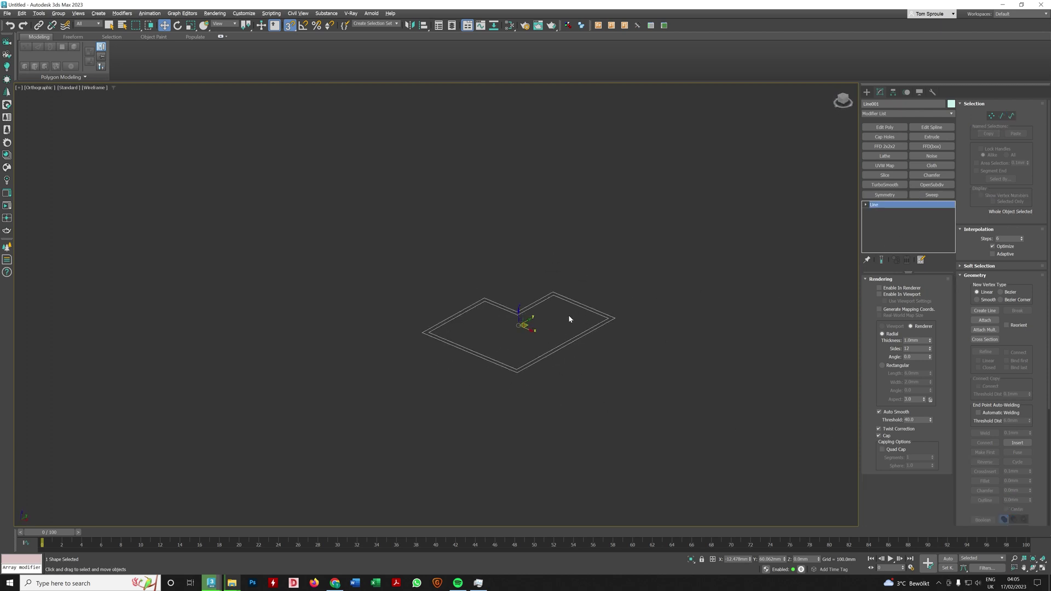
{"action": "scroll", "coordinate": [567, 317], "scroll_direction": "up", "scroll_amount": 3}
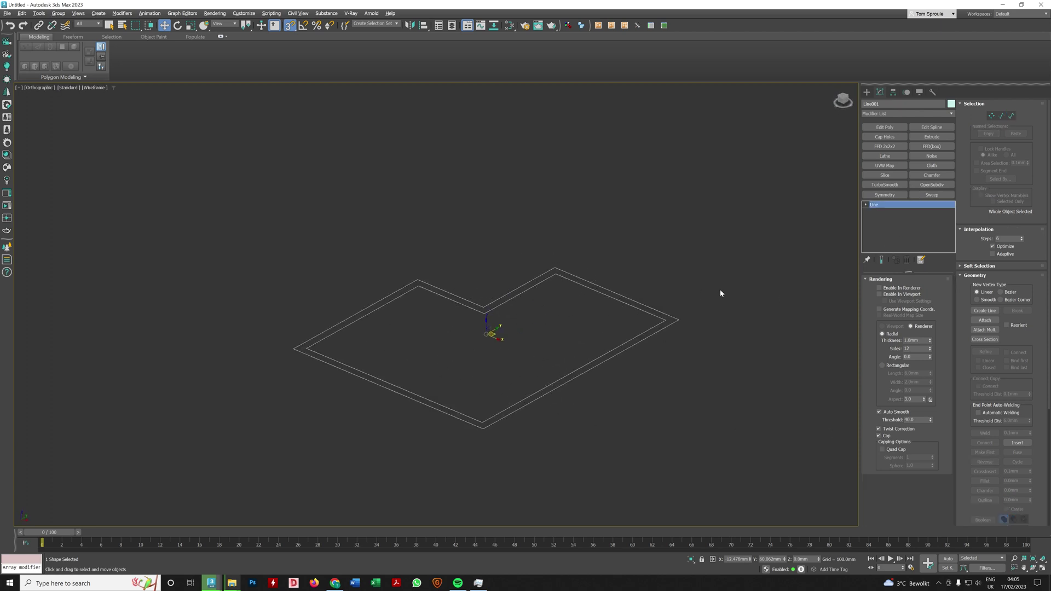
{"action": "left_click", "coordinate": [883, 116]}
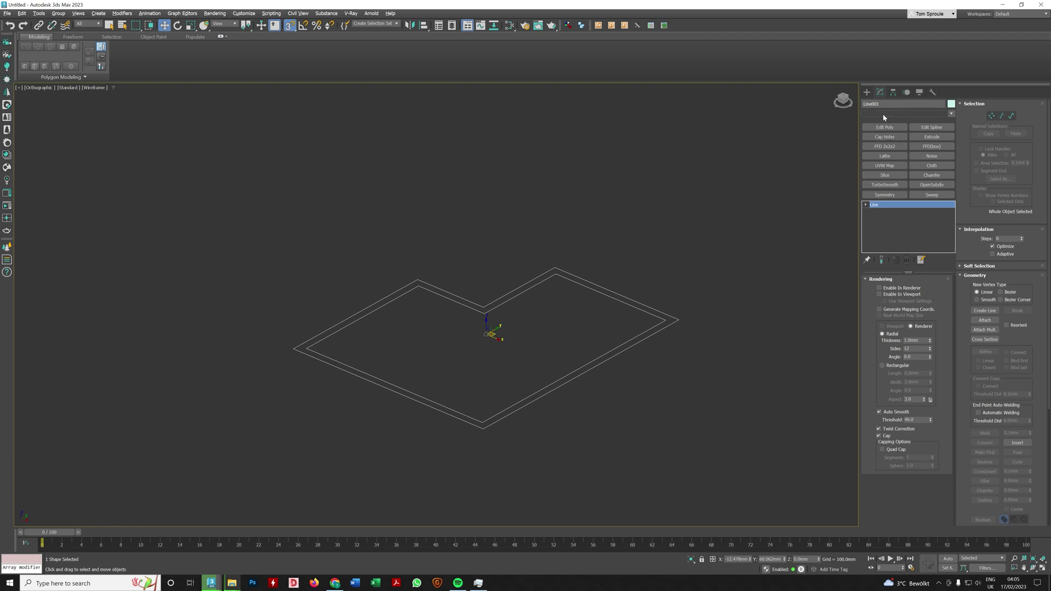
Add an Extrude modifier with a 2400 mm amount and view the walls shaded
{"action": "type", "text": "ext"}
{"action": "key", "text": "Return"}
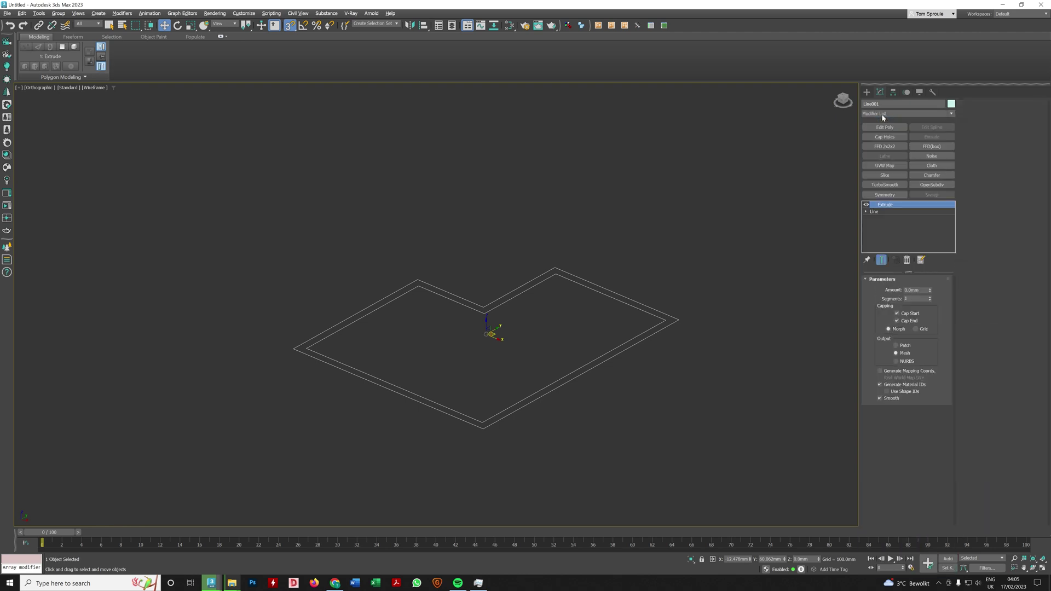
{"action": "left_click_drag", "start_coordinate": [923, 290], "coordinate": [859, 287]}
{"action": "type", "text": "2400"}
{"action": "key", "text": "Return"}
{"action": "mouse_move", "coordinate": [588, 281]}
{"action": "middle_mouse_down", "text": "alt"}
{"action": "mouse_move", "coordinate": [577, 286]}
{"action": "mouse_move", "coordinate": [593, 267]}
{"action": "mouse_move", "coordinate": [588, 278]}
{"action": "mouse_move", "coordinate": [577, 267]}
{"action": "mouse_move", "coordinate": [572, 310]}
{"action": "mouse_move", "coordinate": [668, 317]}
{"action": "mouse_move", "coordinate": [635, 278]}
{"action": "middle_mouse_up", "text": "alt"}
{"action": "key", "text": "F3"}
{"action": "key", "text": "t"}
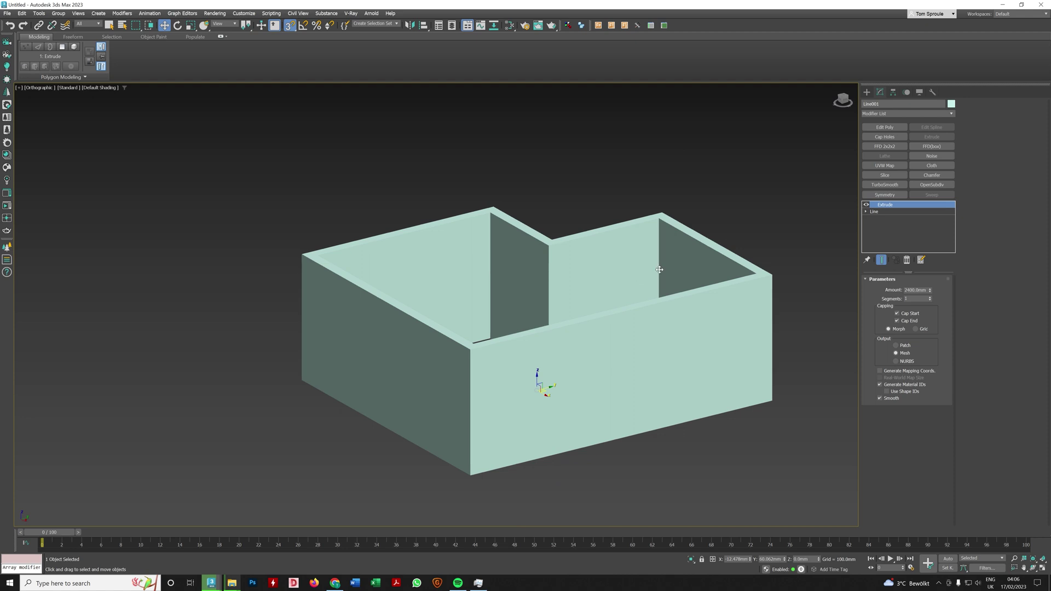
{"action": "scroll", "coordinate": [657, 272], "scroll_direction": "down", "scroll_amount": 5}
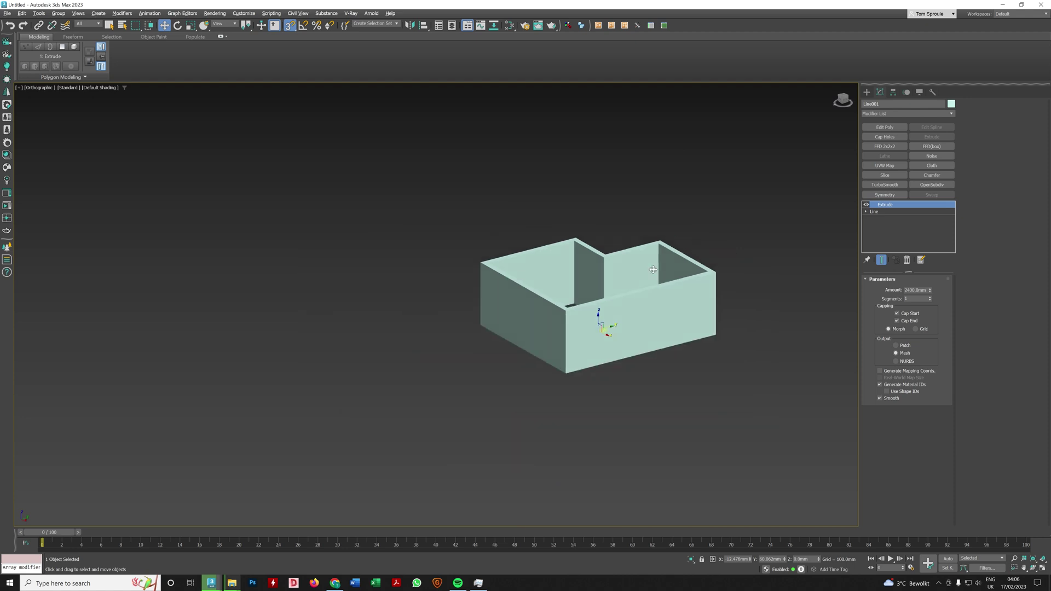
Collapse the extruded walls into an Editable Poly and orbit to inspect them
{"action": "left_click", "coordinate": [884, 127]}
{"action": "right_click", "coordinate": [901, 206]}
{"action": "left_click", "coordinate": [924, 281]}
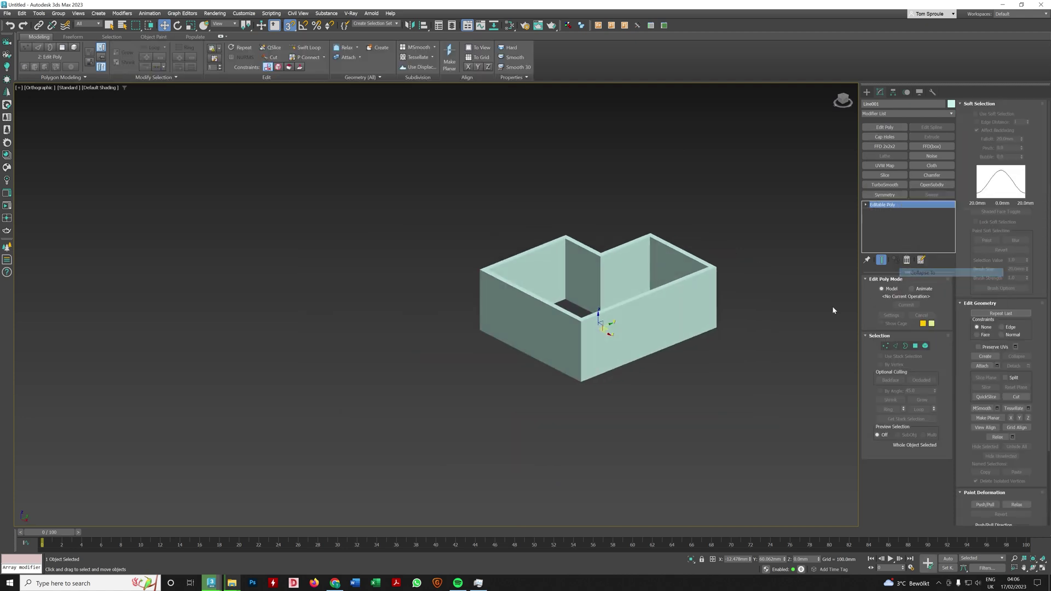
{"action": "middle_click_drag", "start_coordinate": [833, 308], "coordinate": [676, 326], "text": "alt"}
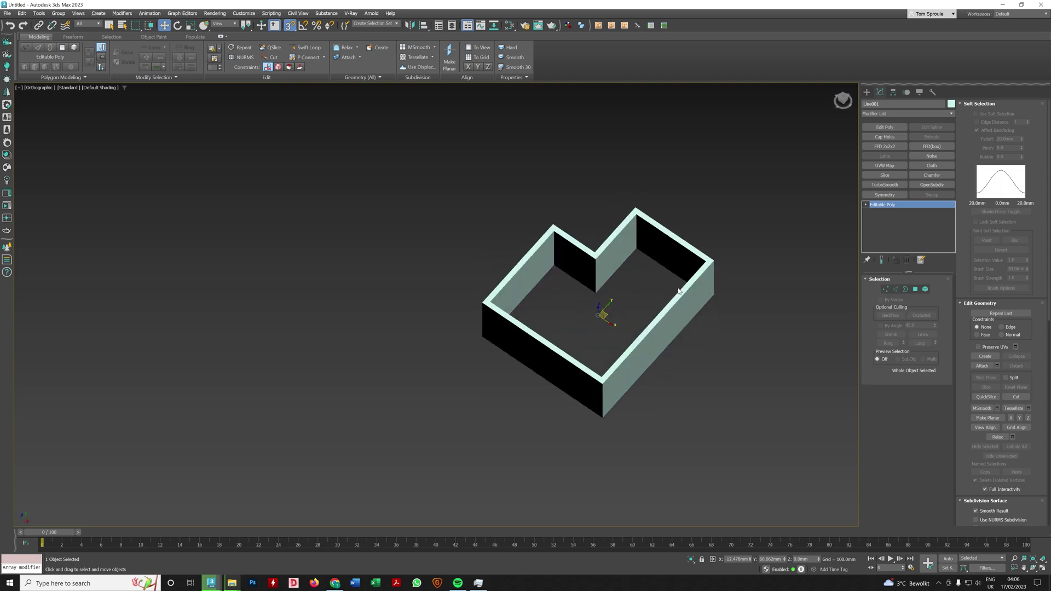
{"action": "key", "text": "t"}
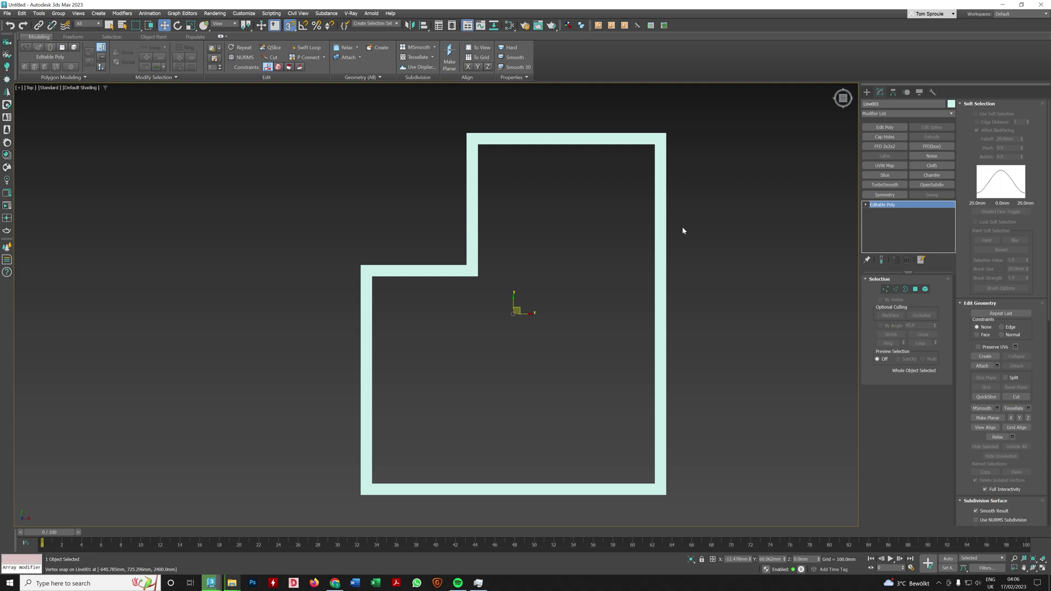
{"action": "middle_click_drag", "start_coordinate": [501, 299], "coordinate": [543, 232], "text": "alt"}
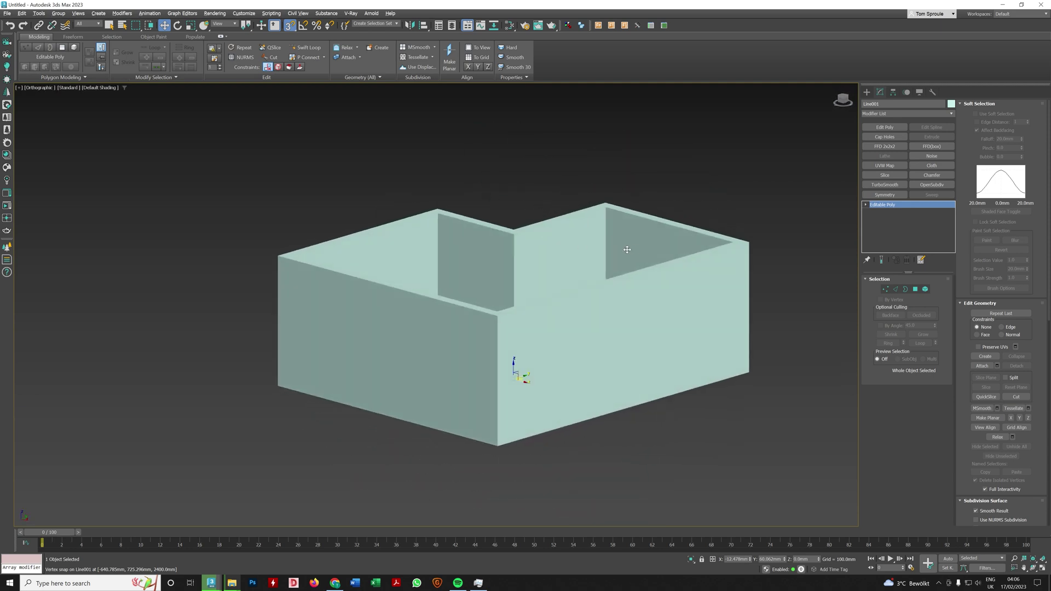
{"action": "middle_click_drag", "start_coordinate": [627, 250], "coordinate": [657, 275], "text": "alt"}
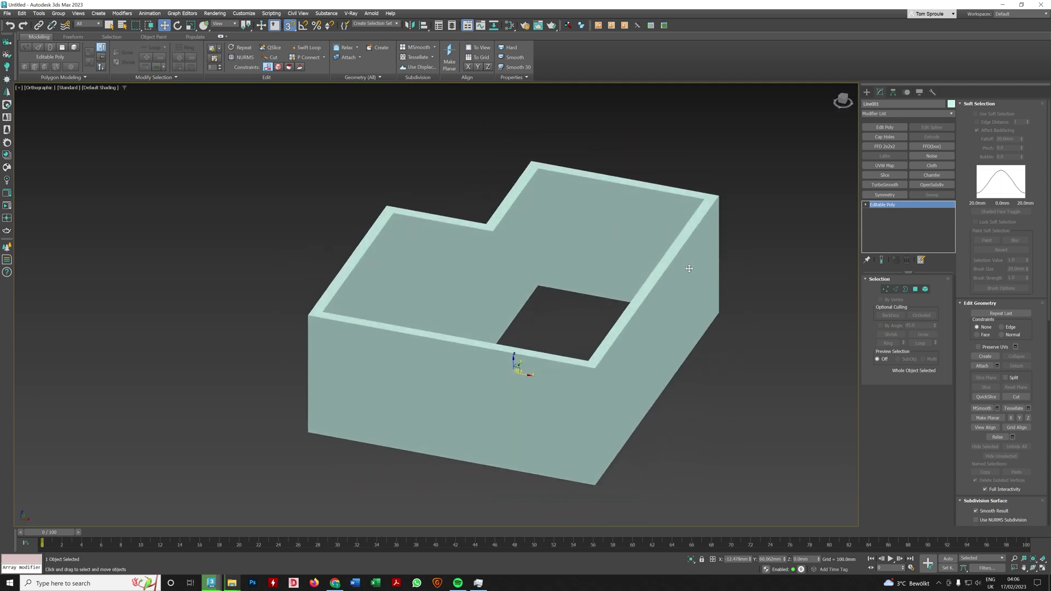
Delete the top rim polygon of the walls and leave Polygon level
{"action": "left_click", "coordinate": [916, 289]}
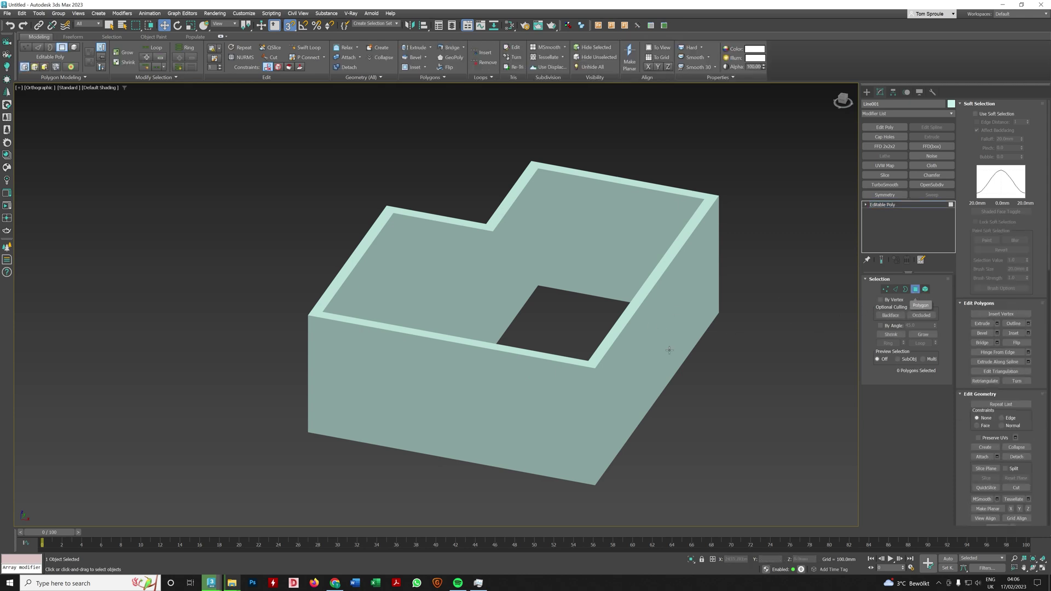
{"action": "left_click", "coordinate": [607, 338]}
{"action": "middle_click_drag", "start_coordinate": [669, 350], "coordinate": [680, 350], "text": "alt"}
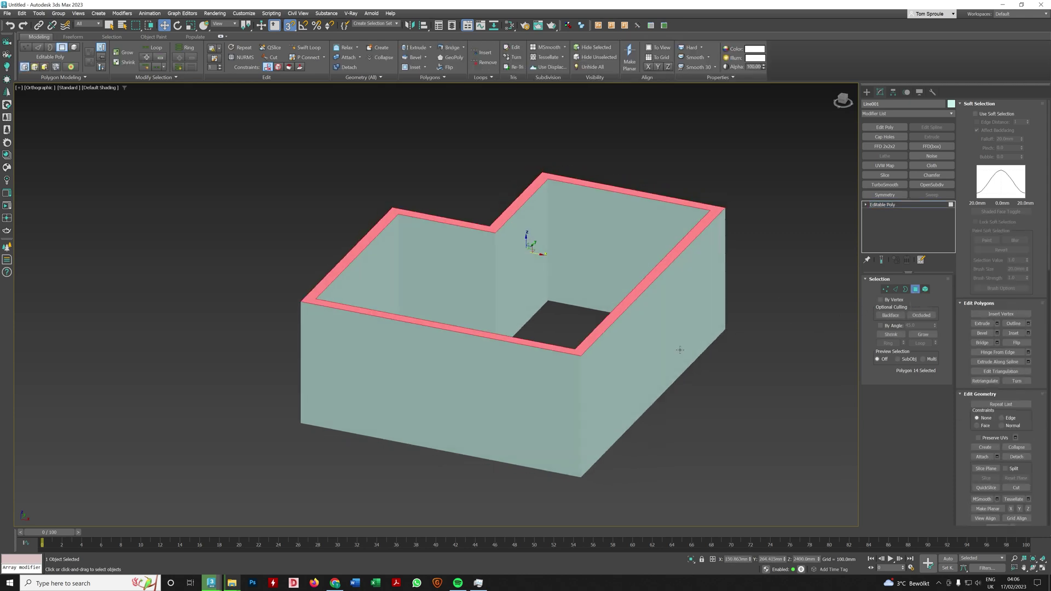
{"action": "key", "text": "Delete"}
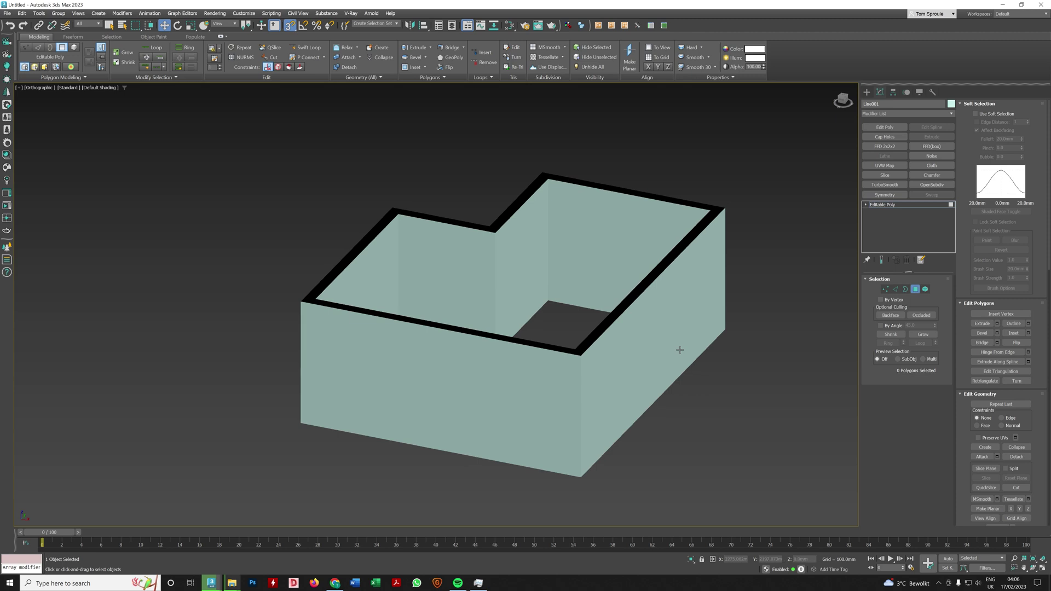
{"action": "left_click", "coordinate": [887, 206]}
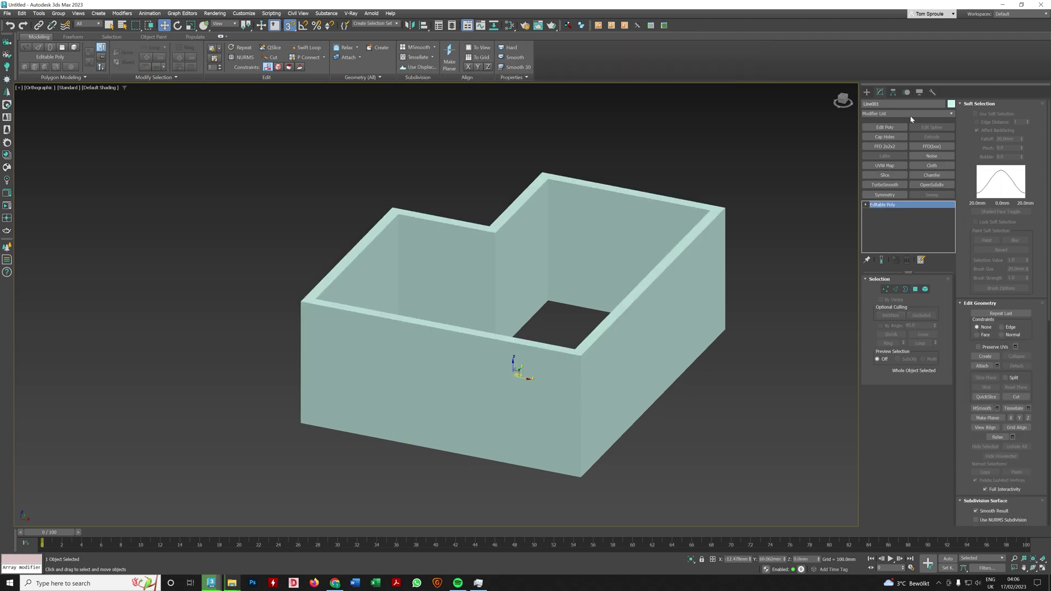
In a new Edit Poly, select the walls' top border and create smooth shape Shape001
{"action": "left_click", "coordinate": [885, 127]}
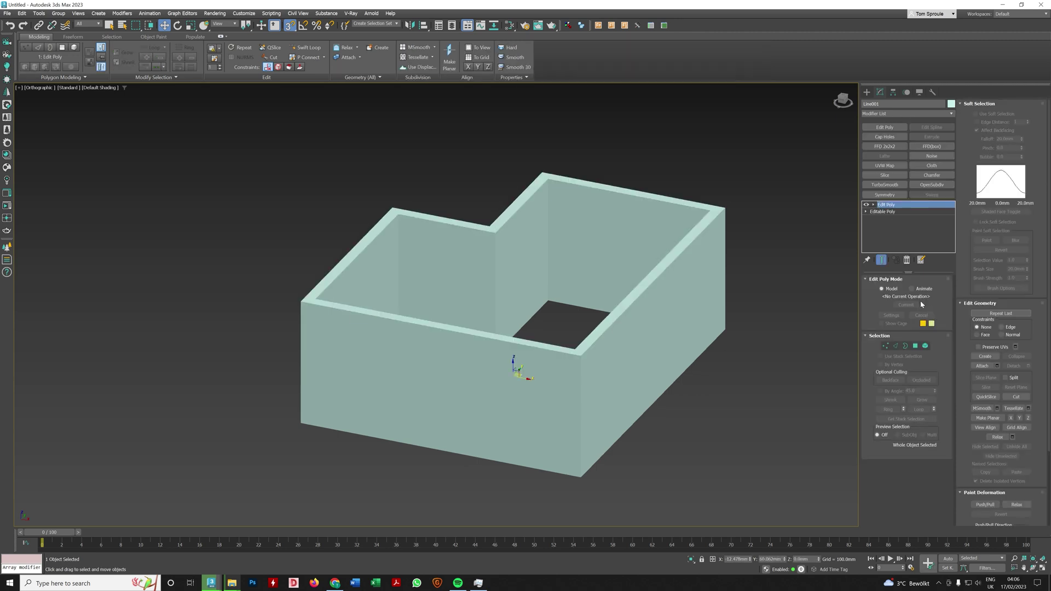
{"action": "left_click", "coordinate": [916, 346]}
{"action": "left_click", "coordinate": [799, 305]}
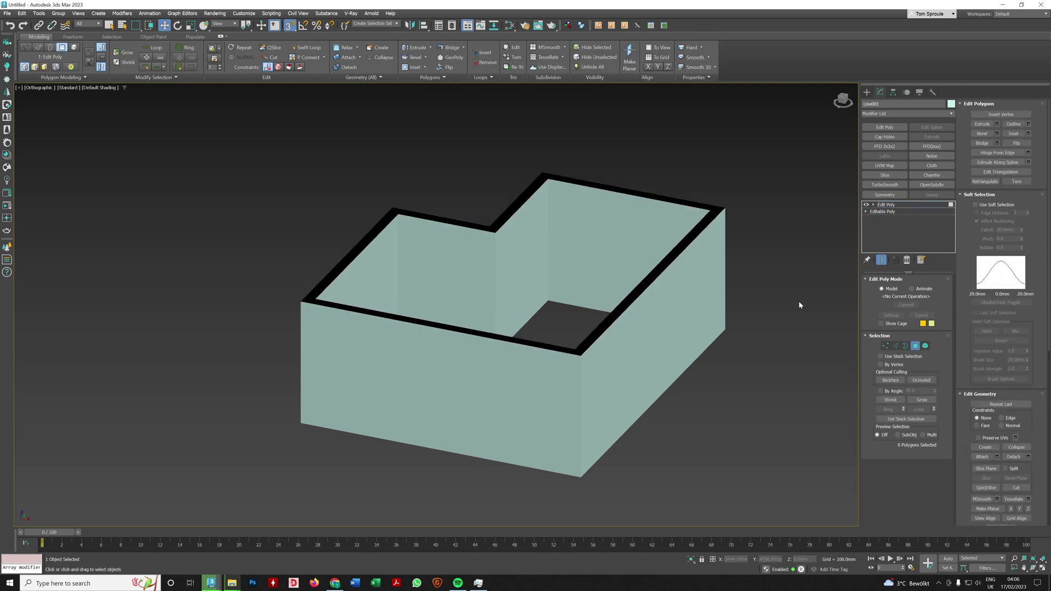
{"action": "left_click", "coordinate": [906, 346]}
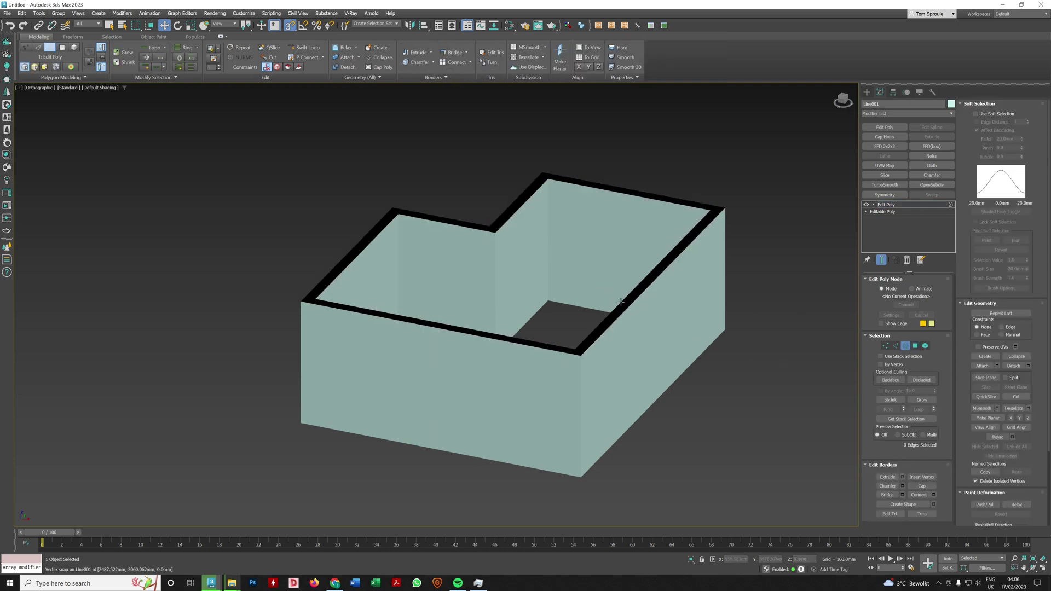
{"action": "middle_click_drag", "start_coordinate": [598, 331], "coordinate": [576, 275], "text": "alt"}
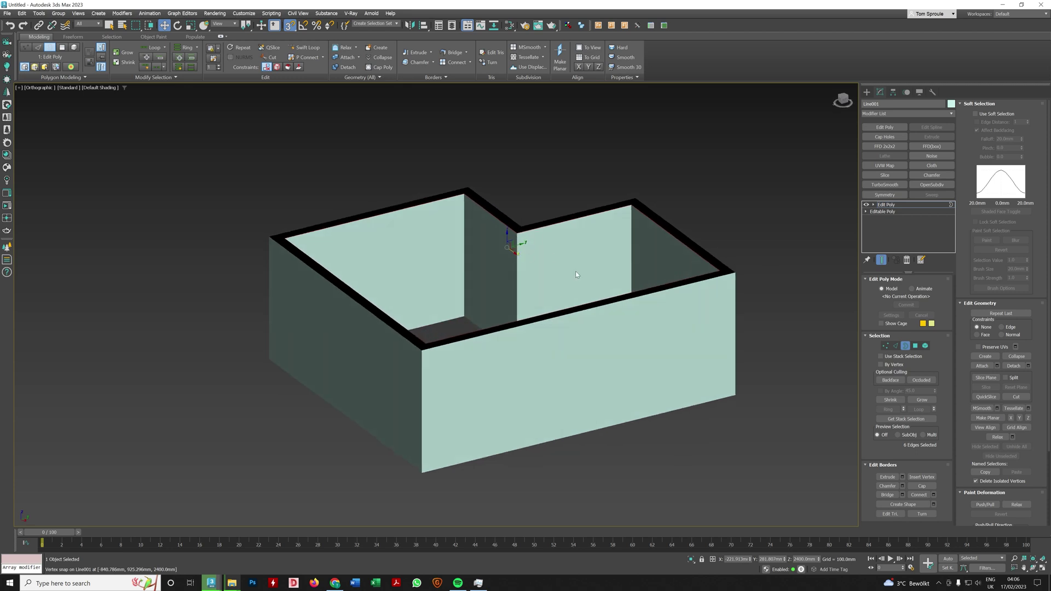
{"action": "left_click", "coordinate": [920, 504]}
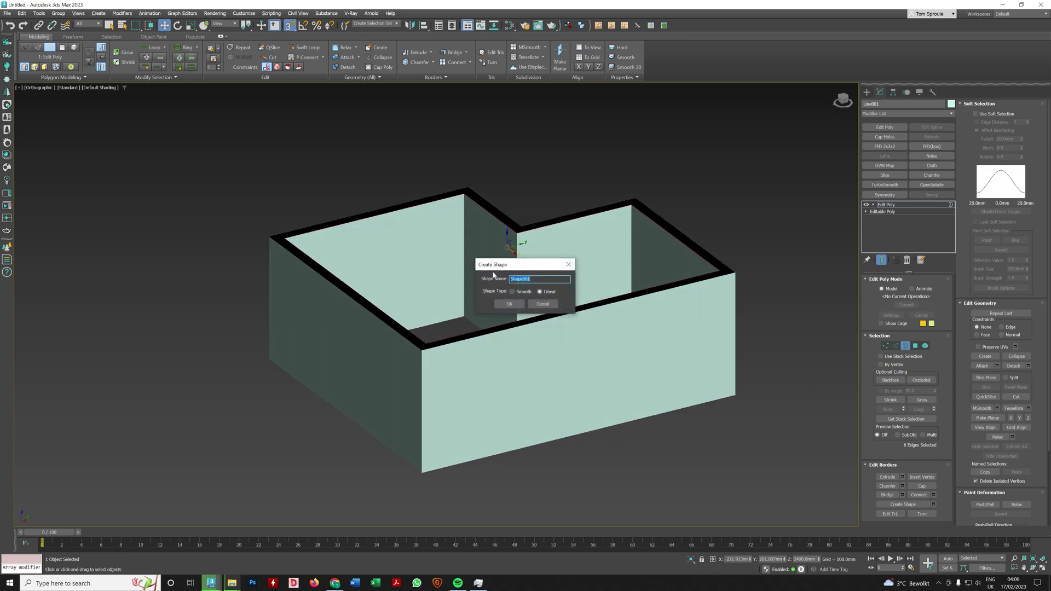
{"action": "left_click", "coordinate": [515, 292]}
{"action": "left_click", "coordinate": [509, 304]}
{"action": "middle_click_drag", "start_coordinate": [507, 307], "coordinate": [826, 258], "text": "alt"}
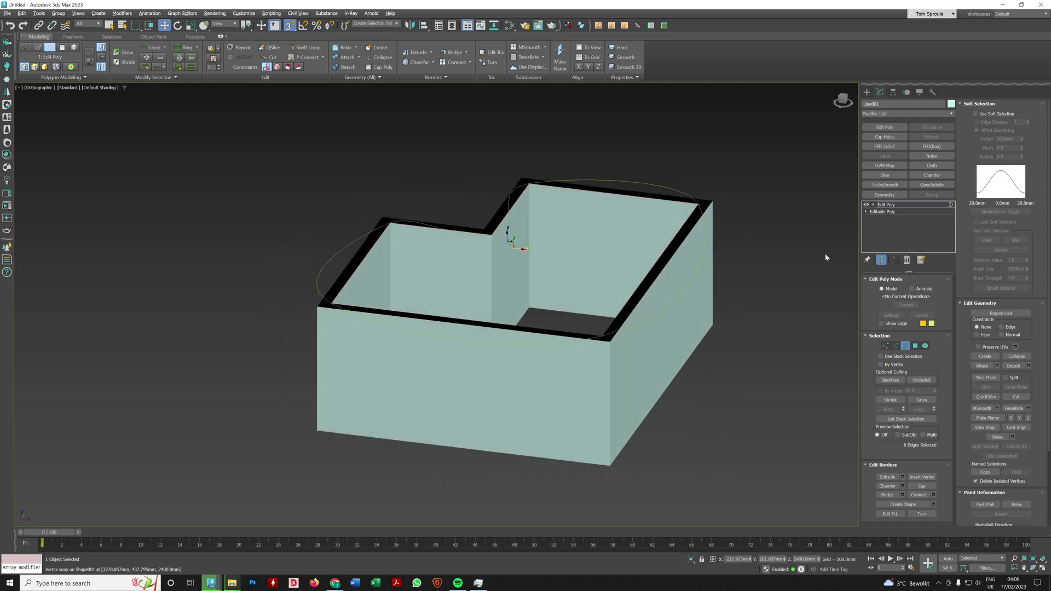
Convert all six Shape001 vertices to Corner type so the spline runs straight
{"action": "left_click", "coordinate": [682, 193]}
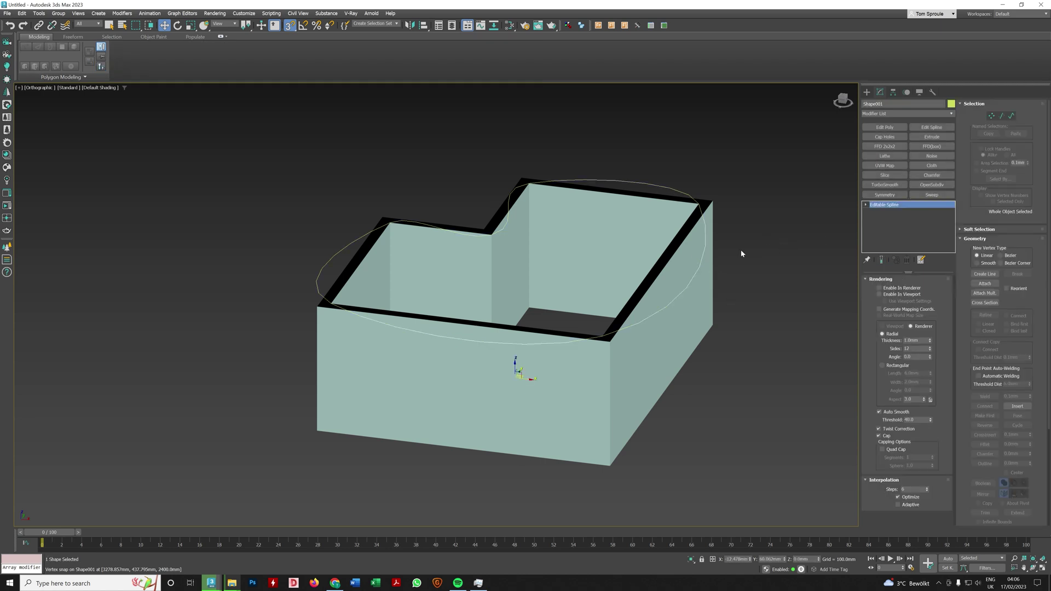
{"action": "key", "text": "1"}
{"action": "key", "text": "ctrl+a"}
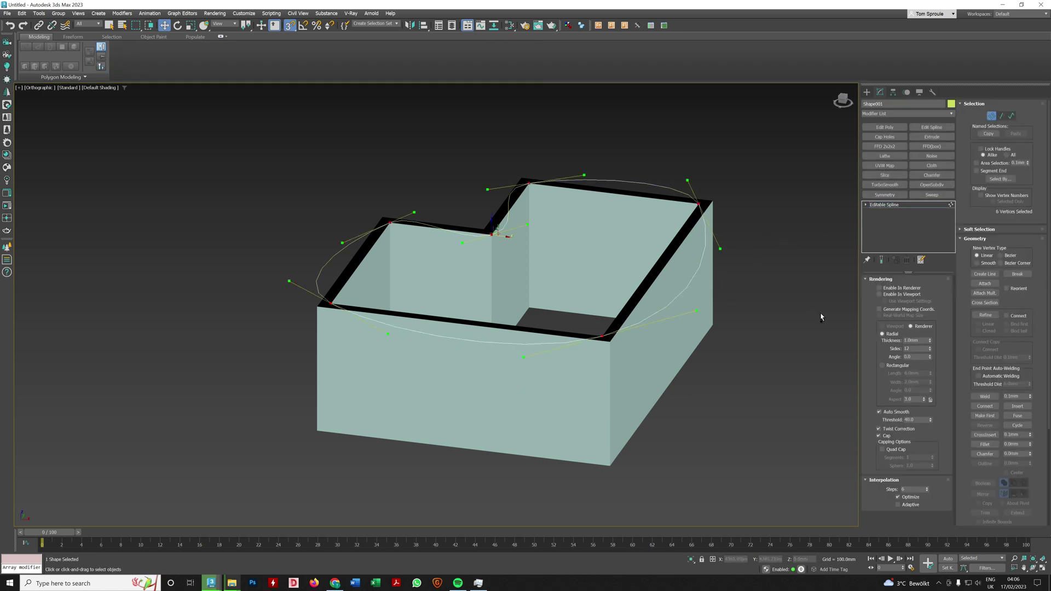
{"action": "right_click", "coordinate": [750, 359]}
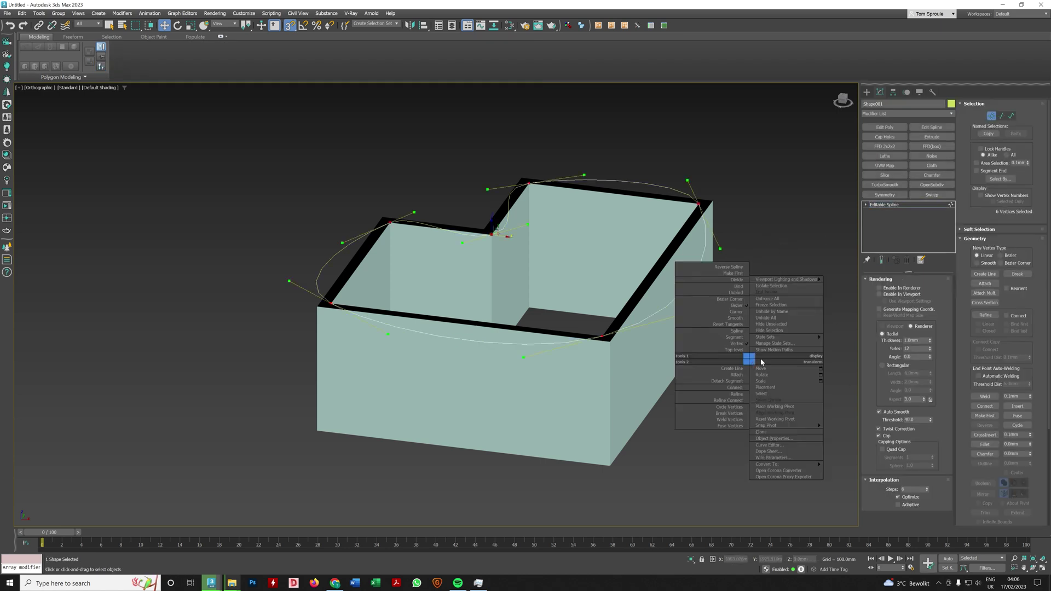
{"action": "right_click", "coordinate": [735, 313]}
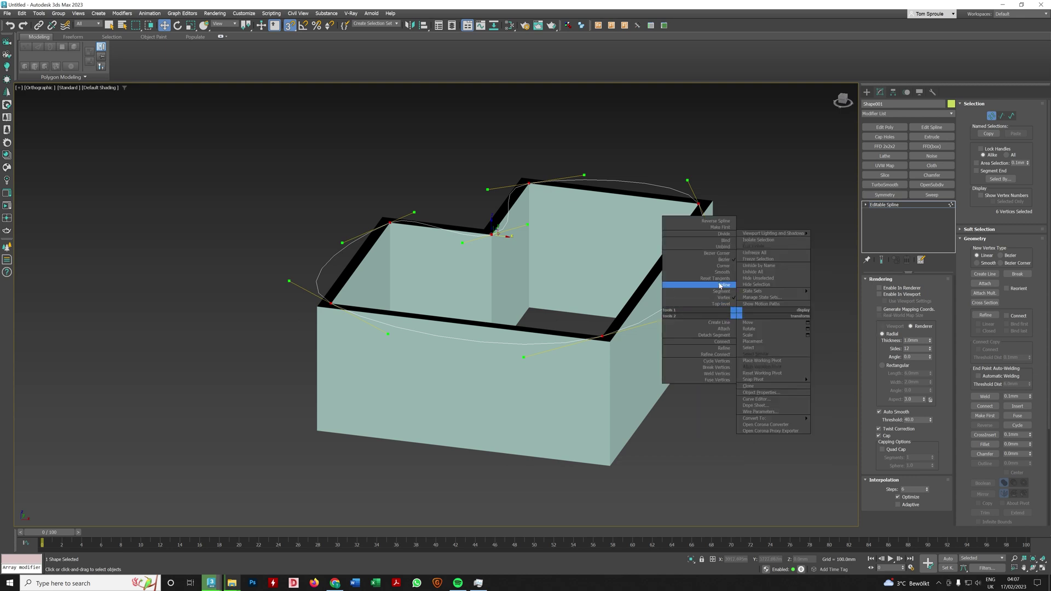
{"action": "left_click", "coordinate": [719, 266]}
{"action": "middle_click_drag", "start_coordinate": [717, 270], "coordinate": [690, 307], "text": "alt"}
{"action": "left_click", "coordinate": [887, 205]}
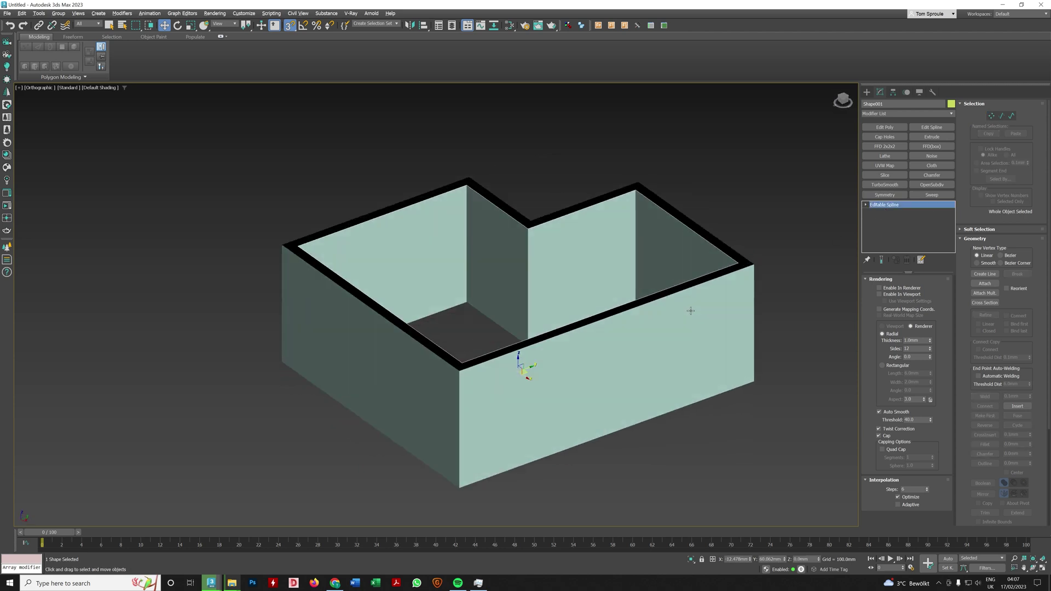
Delete the Edit Poly modifier from the Line001 walls and select Shape001
{"action": "left_click", "coordinate": [721, 364]}
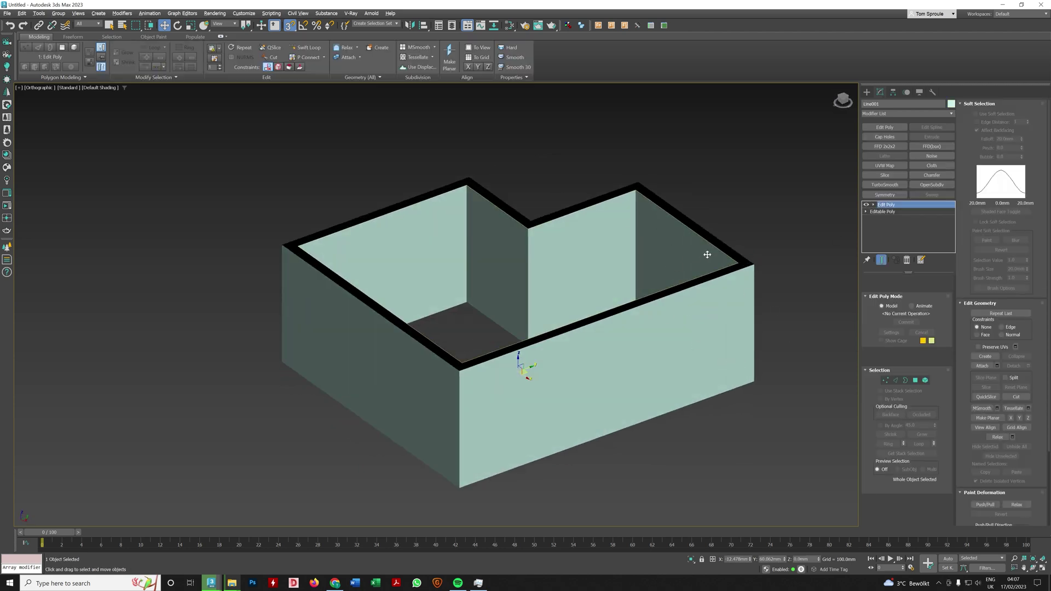
{"action": "left_click", "coordinate": [906, 261]}
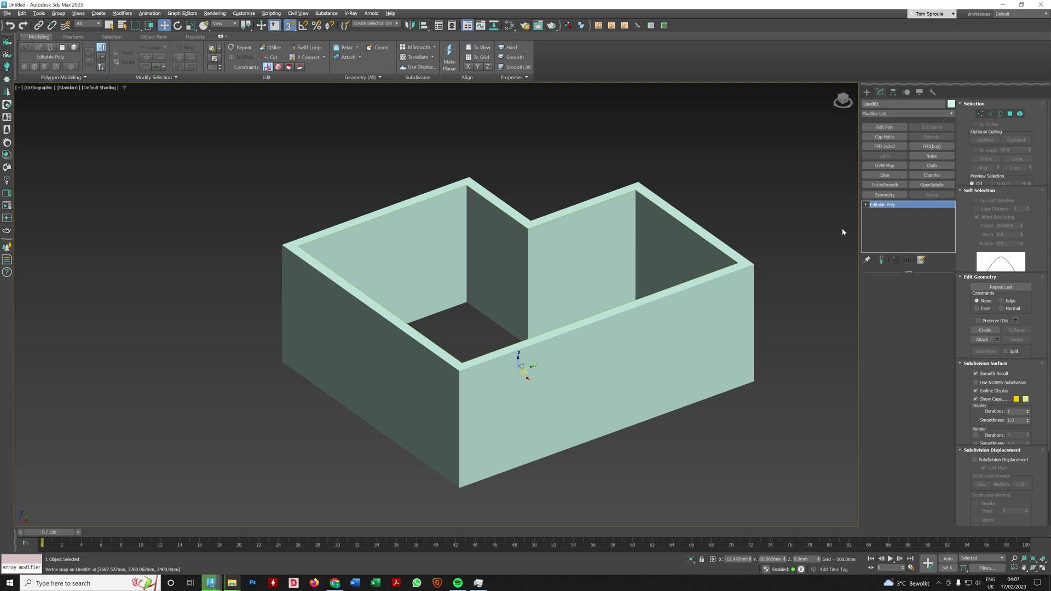
{"action": "middle_click_drag", "start_coordinate": [681, 215], "coordinate": [683, 289]}
{"action": "scroll", "coordinate": [684, 289], "scroll_direction": "up", "scroll_amount": 2}
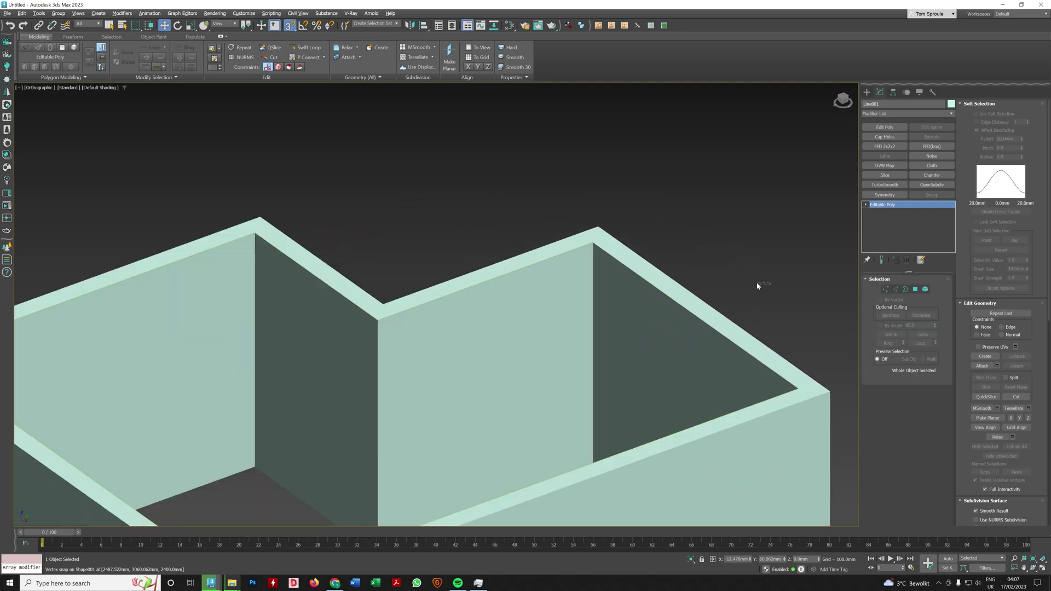
{"action": "left_click_drag", "start_coordinate": [538, 225], "coordinate": [580, 275]}
{"action": "scroll", "coordinate": [594, 225], "scroll_direction": "down", "scroll_amount": 3}
{"action": "left_click", "coordinate": [652, 343]}
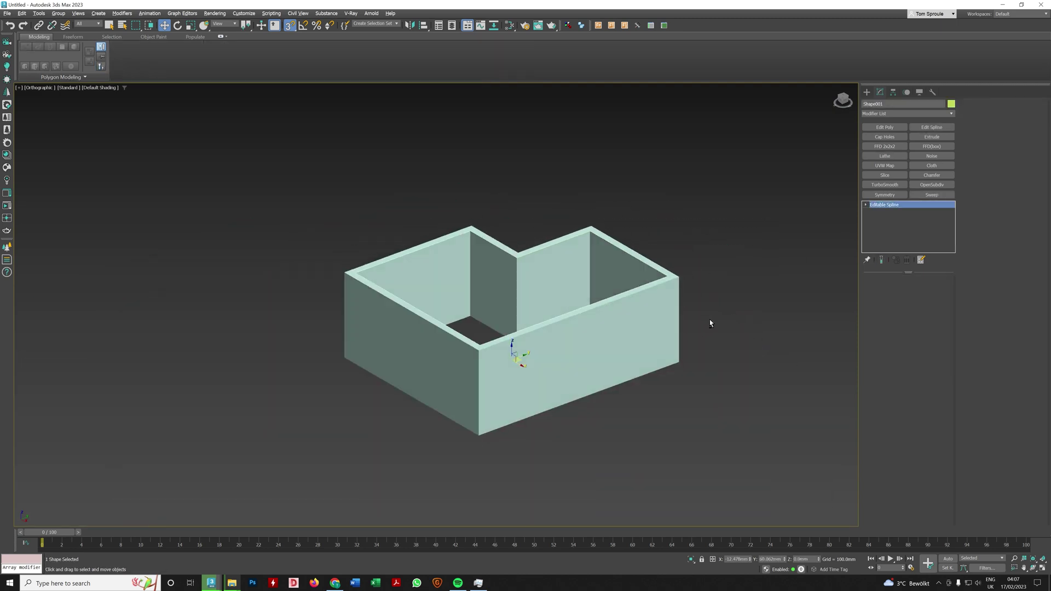
{"action": "middle_click_drag", "start_coordinate": [709, 324], "coordinate": [718, 329], "text": "alt"}
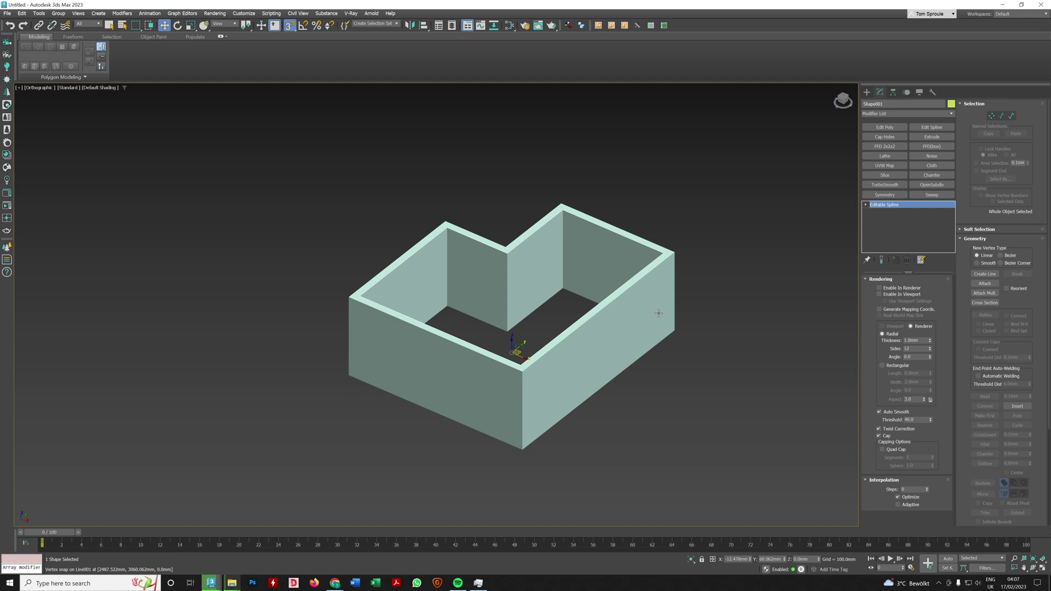
Isolate Shape001 and view its L-shaped outline from Top, zoomed to fit
{"action": "key", "text": "alt+q"}
{"action": "middle_click_drag", "start_coordinate": [666, 317], "coordinate": [703, 316], "text": "alt"}
{"action": "middle_click_drag", "start_coordinate": [639, 370], "coordinate": [571, 390], "text": "alt"}
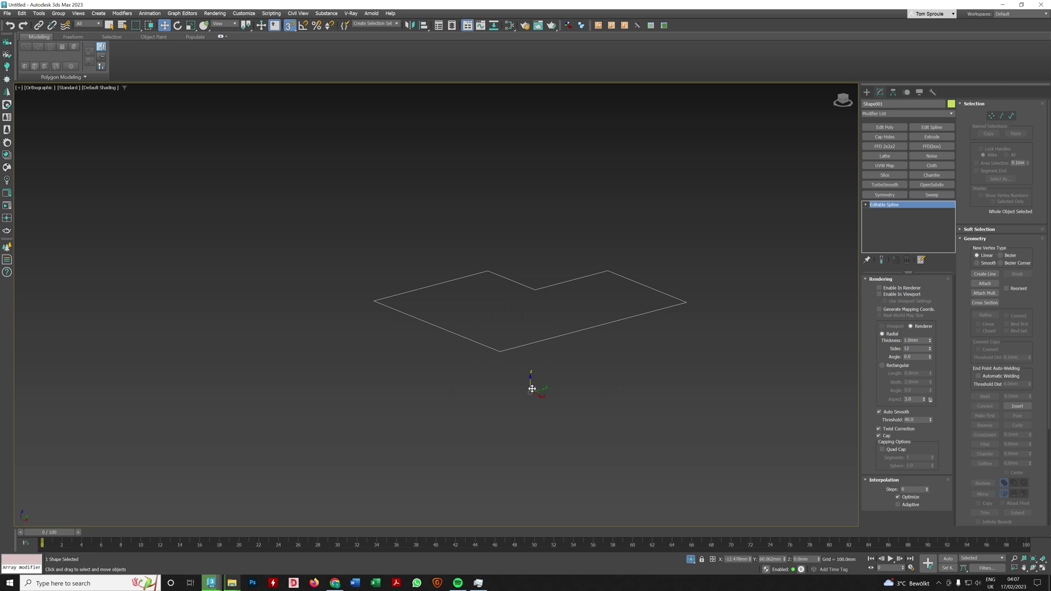
{"action": "middle_click_drag", "start_coordinate": [577, 386], "coordinate": [593, 369], "text": "alt"}
{"action": "key", "text": "t"}
{"action": "key", "text": "z"}
{"action": "scroll", "coordinate": [619, 343], "scroll_direction": "down", "scroll_amount": 4}
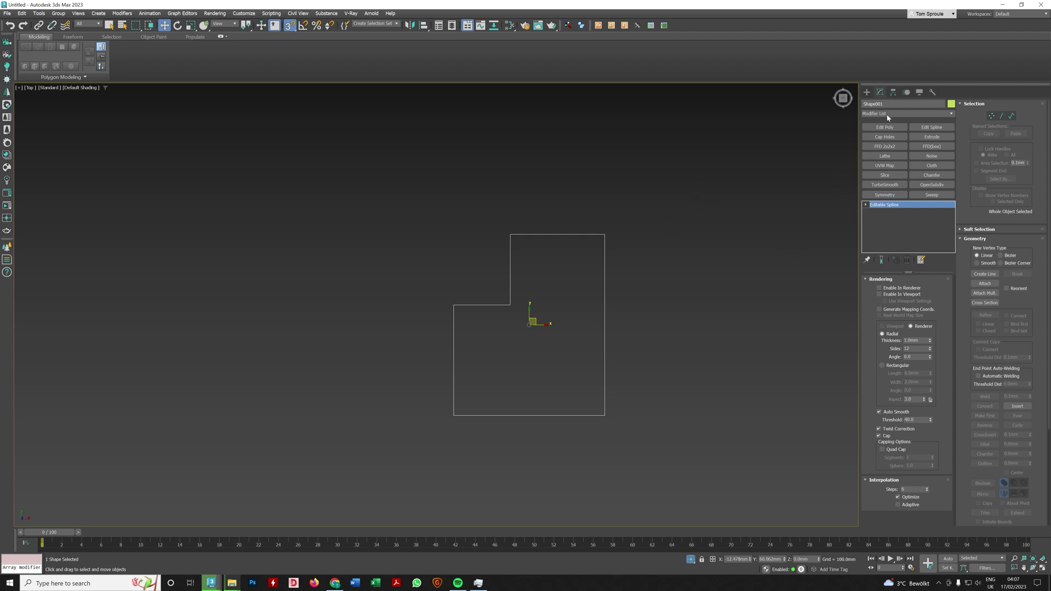
Draw a rectangle spline beside the Shape001 outline
{"action": "left_click", "coordinate": [867, 92]}
{"action": "left_click", "coordinate": [915, 156]}
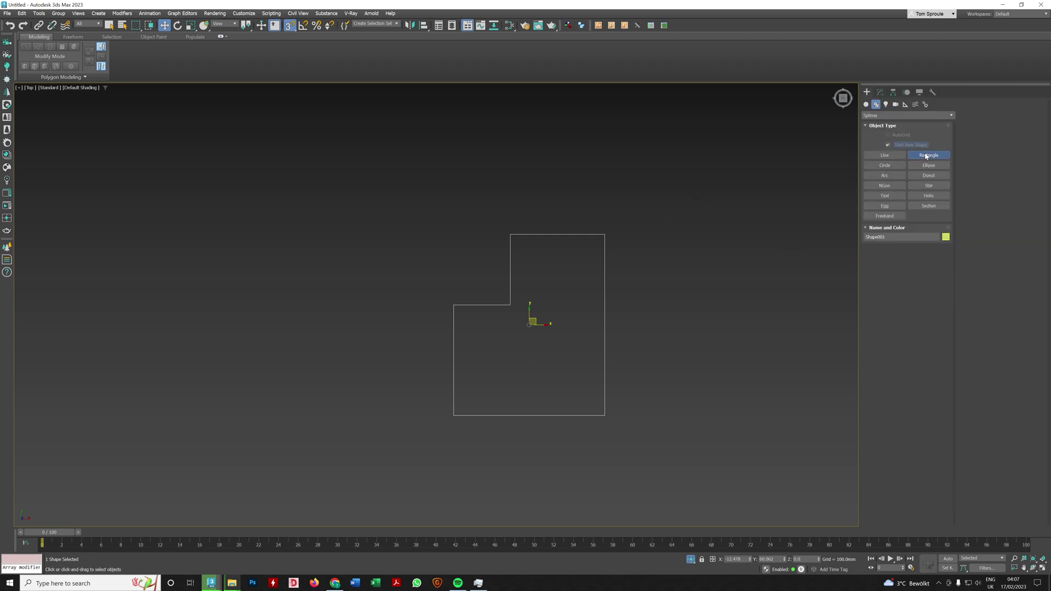
{"action": "scroll", "coordinate": [654, 281], "scroll_direction": "up", "scroll_amount": 2}
{"action": "left_click_drag", "start_coordinate": [651, 273], "coordinate": [671, 293]}
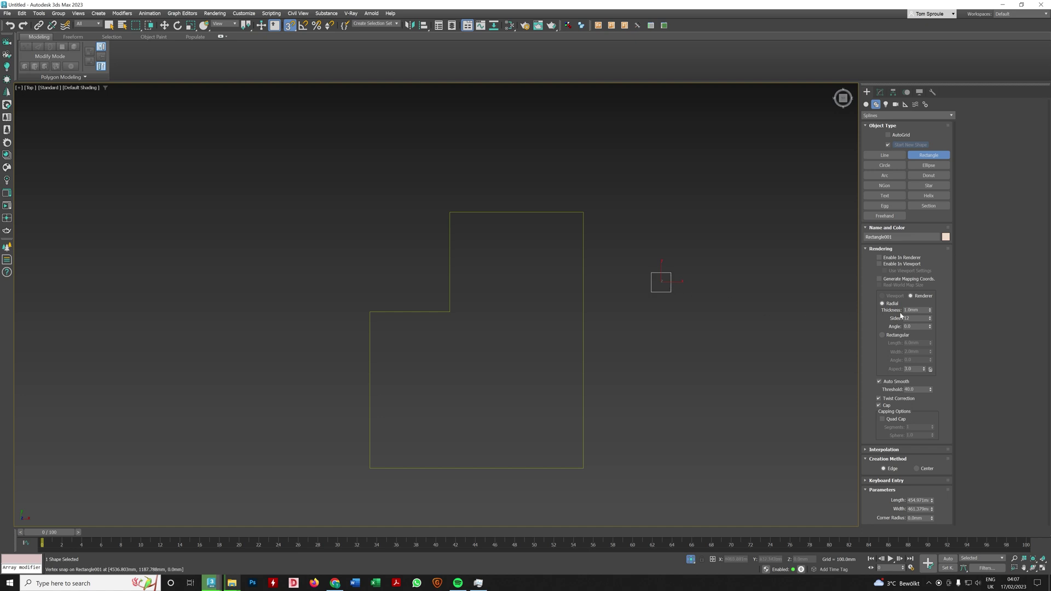
{"action": "key", "text": "w"}
Set Rectangle001's length and width to 200 mm each
{"action": "left_click", "coordinate": [880, 92]}
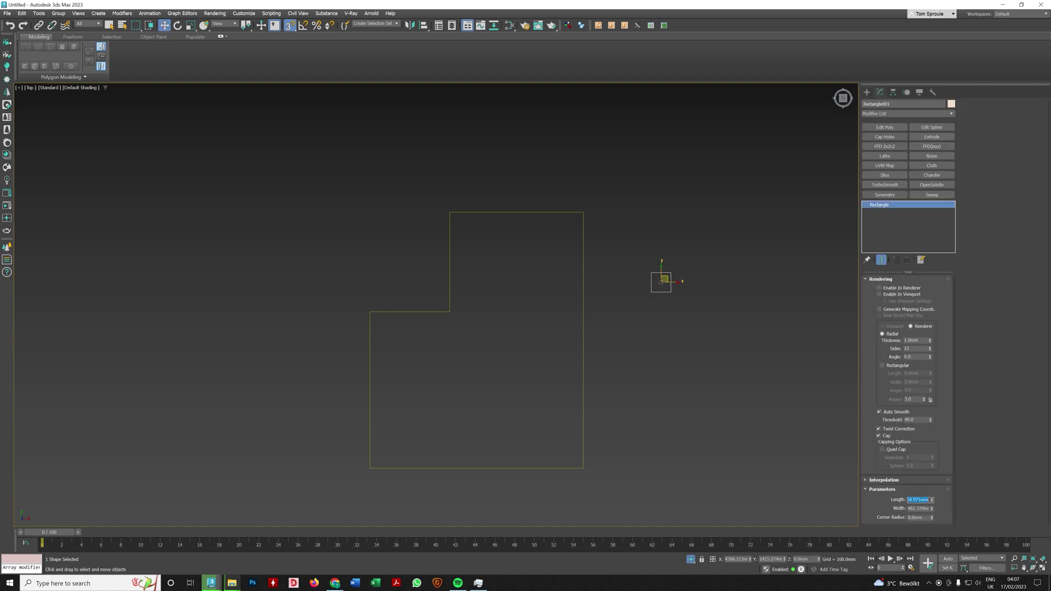
{"action": "type", "text": "200"}
{"action": "key", "text": "Tab"}
{"action": "type", "text": "200"}
{"action": "key", "text": "Tab"}
{"action": "scroll", "coordinate": [639, 297], "scroll_direction": "up", "scroll_amount": 5}
{"action": "middle_click_drag", "start_coordinate": [752, 249], "coordinate": [642, 348]}
{"action": "scroll", "coordinate": [630, 346], "scroll_direction": "up", "scroll_amount": 4}
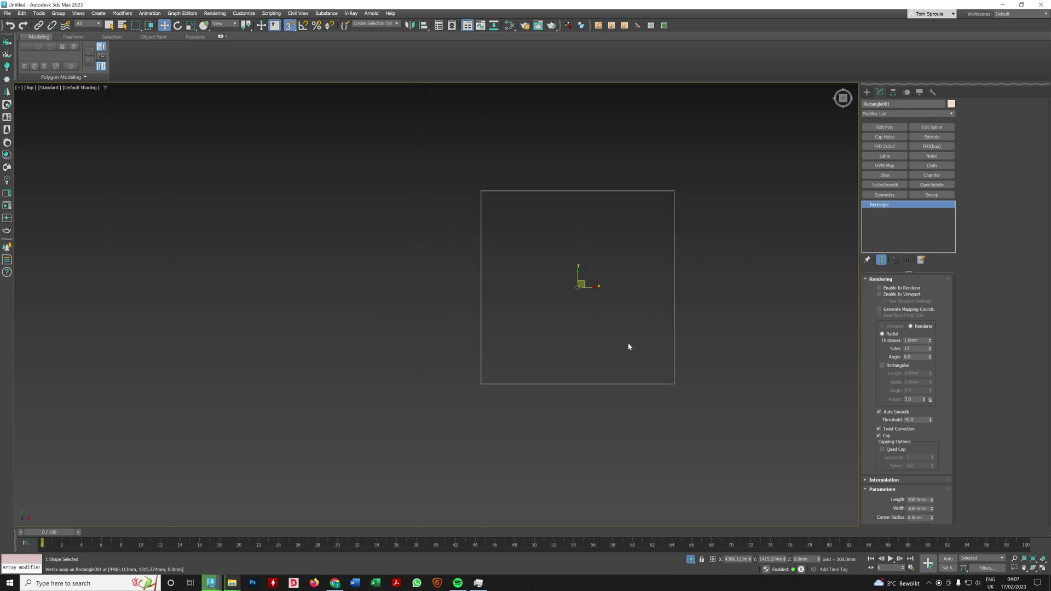
With snaps on, start a Line along the square's top and right edges
{"action": "left_click", "coordinate": [866, 92]}
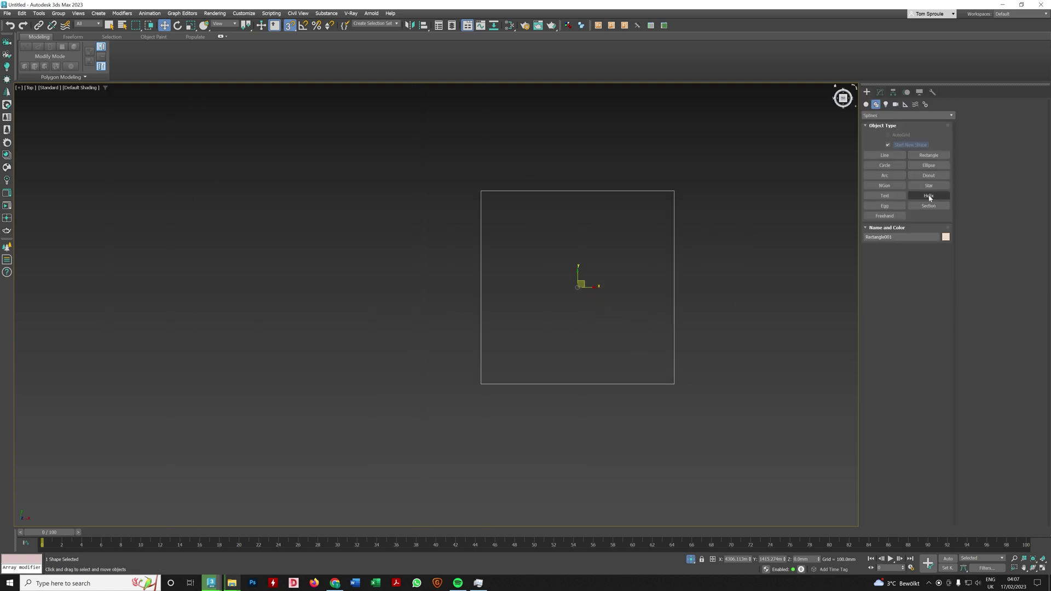
{"action": "left_click", "coordinate": [885, 156]}
{"action": "key", "text": "s"}
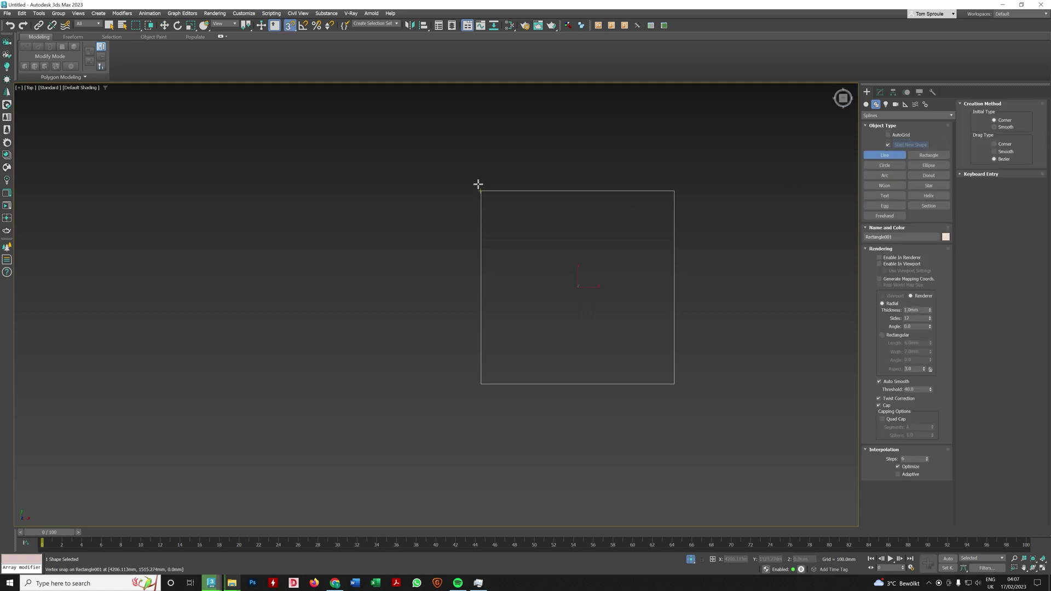
{"action": "left_click", "coordinate": [477, 187]}
{"action": "left_click", "coordinate": [673, 189]}
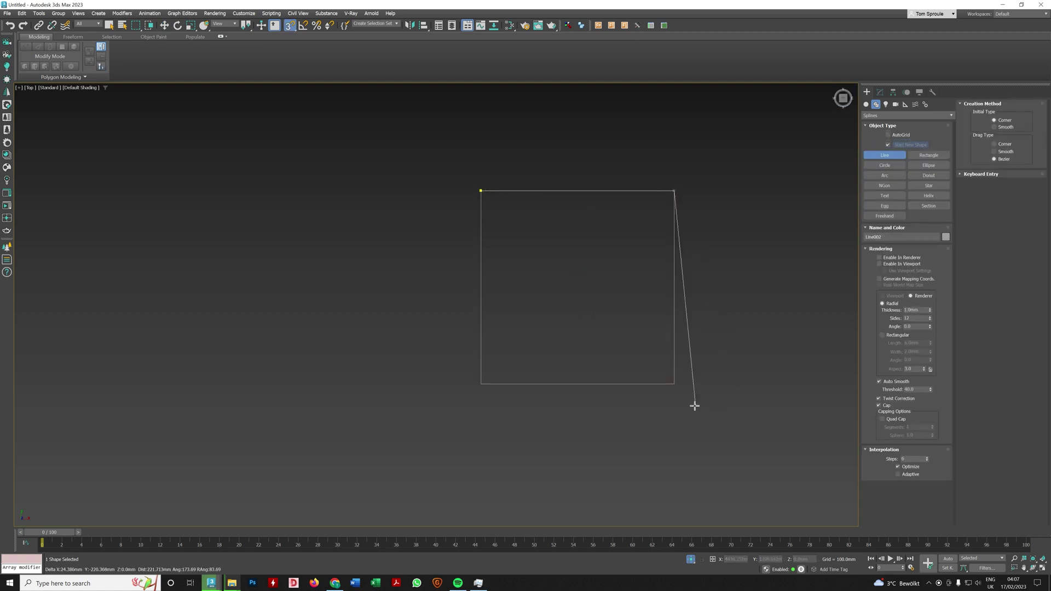
{"action": "left_click", "coordinate": [673, 383]}
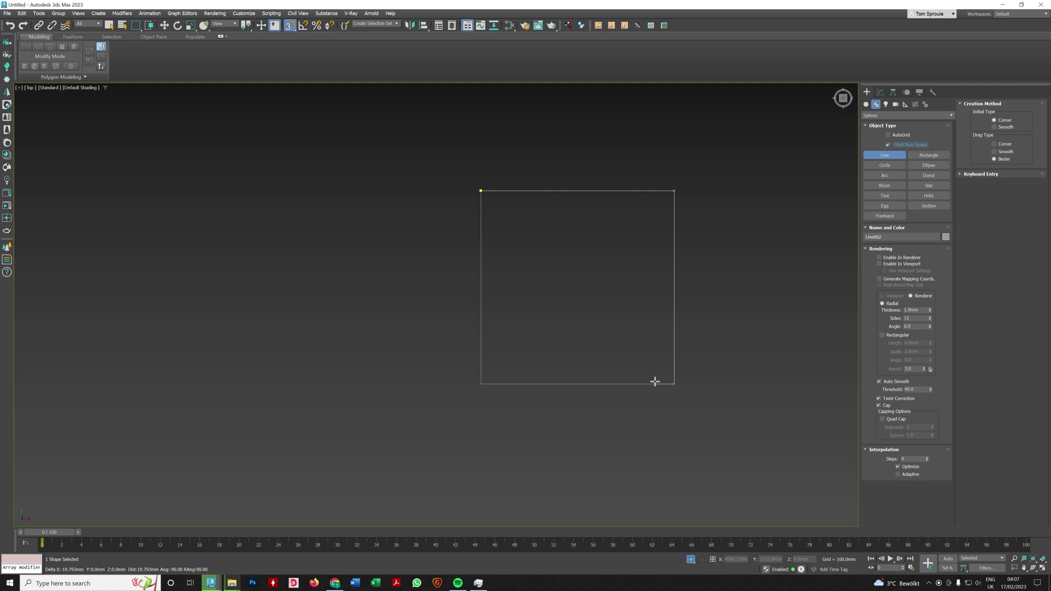
{"action": "left_click", "coordinate": [654, 383]}
Trace the stepped diagonal profile back to the top-left corner and close Line002
{"action": "left_click", "coordinate": [655, 365]}
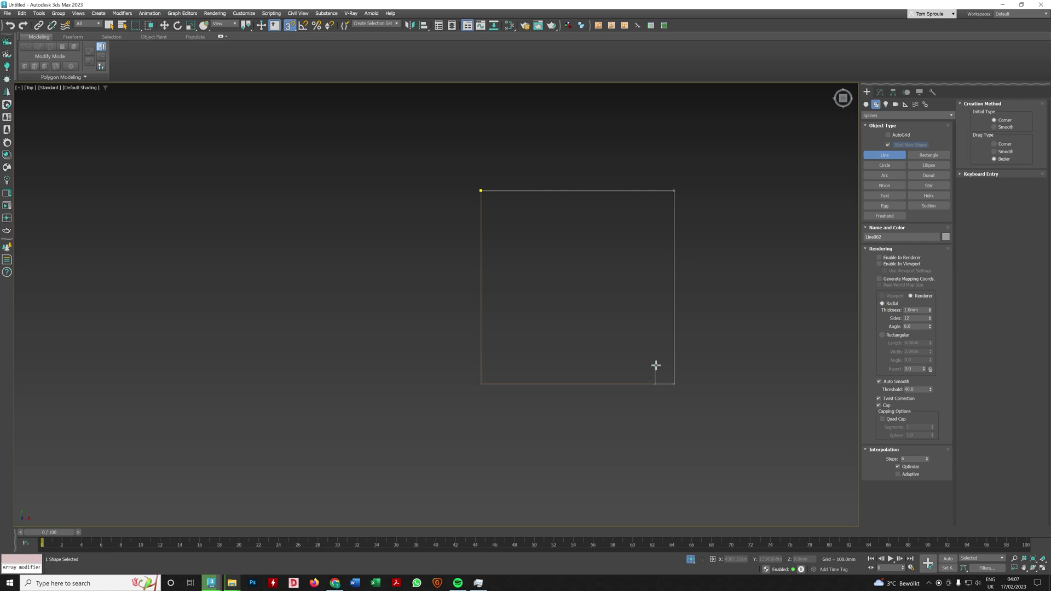
{"action": "left_click", "coordinate": [602, 307]}
{"action": "left_click", "coordinate": [560, 308]}
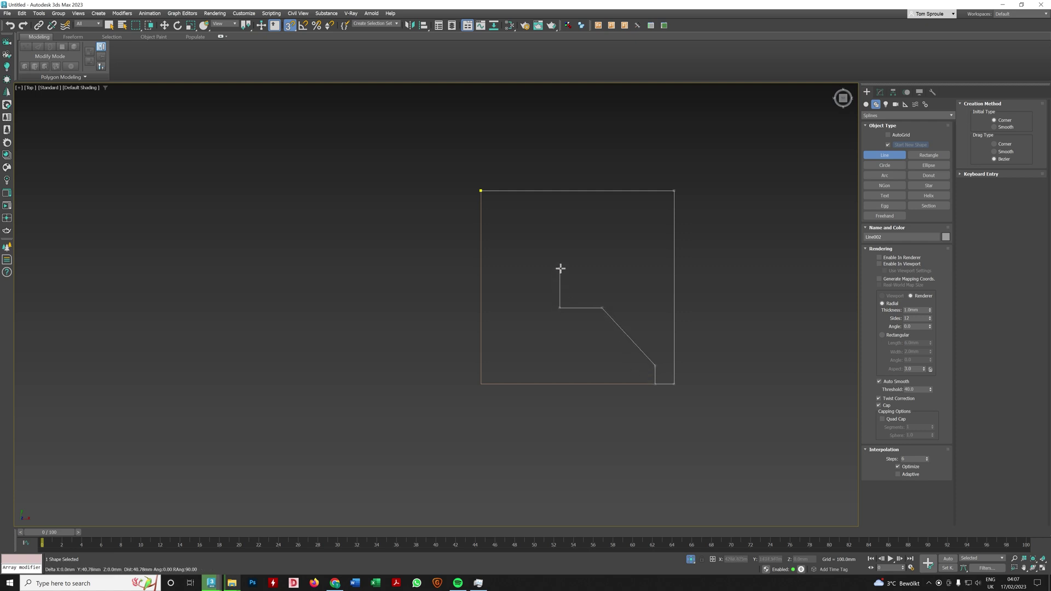
{"action": "left_click", "coordinate": [560, 268]}
{"action": "left_click", "coordinate": [500, 213]}
{"action": "left_click", "coordinate": [481, 212]}
{"action": "left_click", "coordinate": [478, 191]}
{"action": "left_click", "coordinate": [516, 300]}
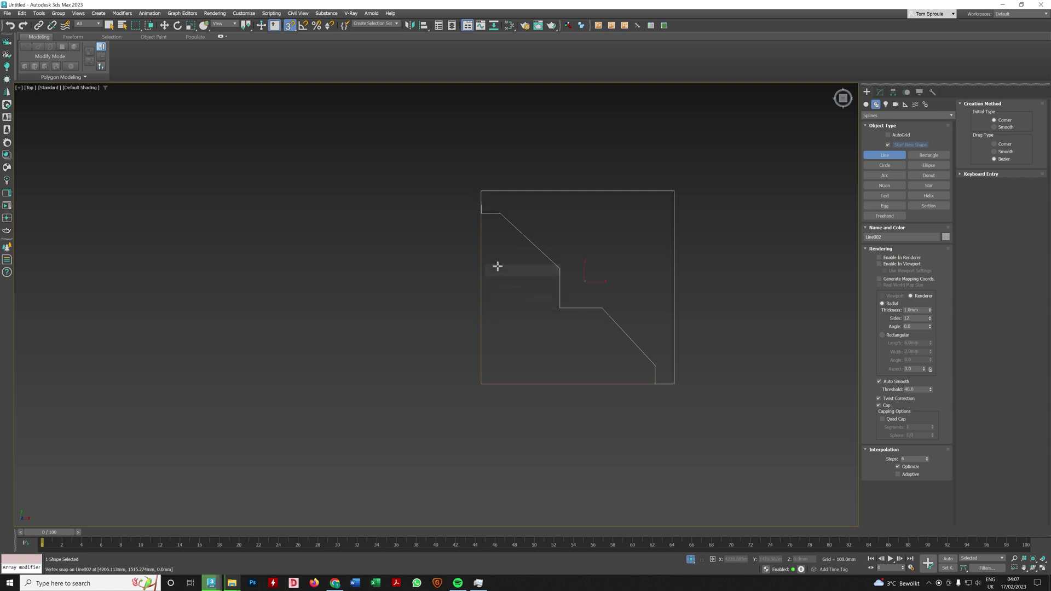
{"action": "key", "text": "w"}
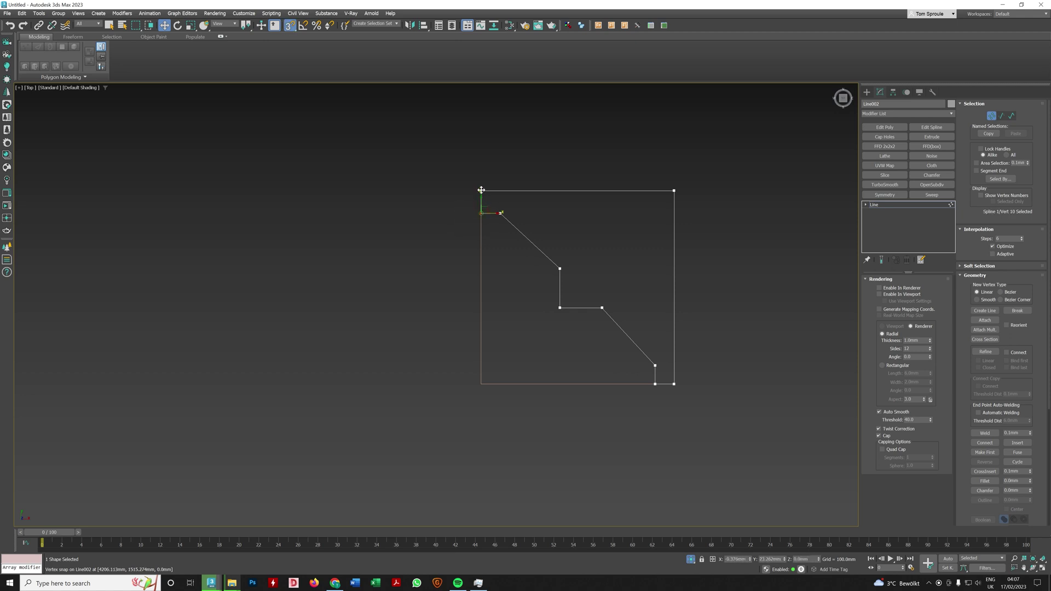
Set Line002's four diagonal-end vertices to Bezier Corner
{"action": "left_click_drag", "start_coordinate": [491, 201], "coordinate": [667, 377]}
{"action": "right_click", "coordinate": [647, 356]}
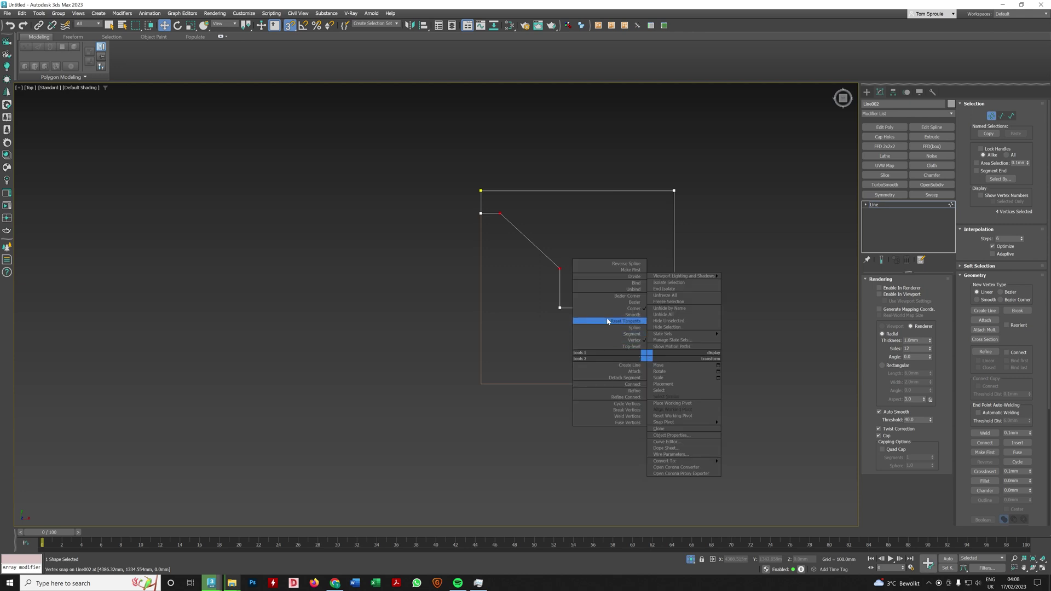
{"action": "left_click", "coordinate": [626, 296]}
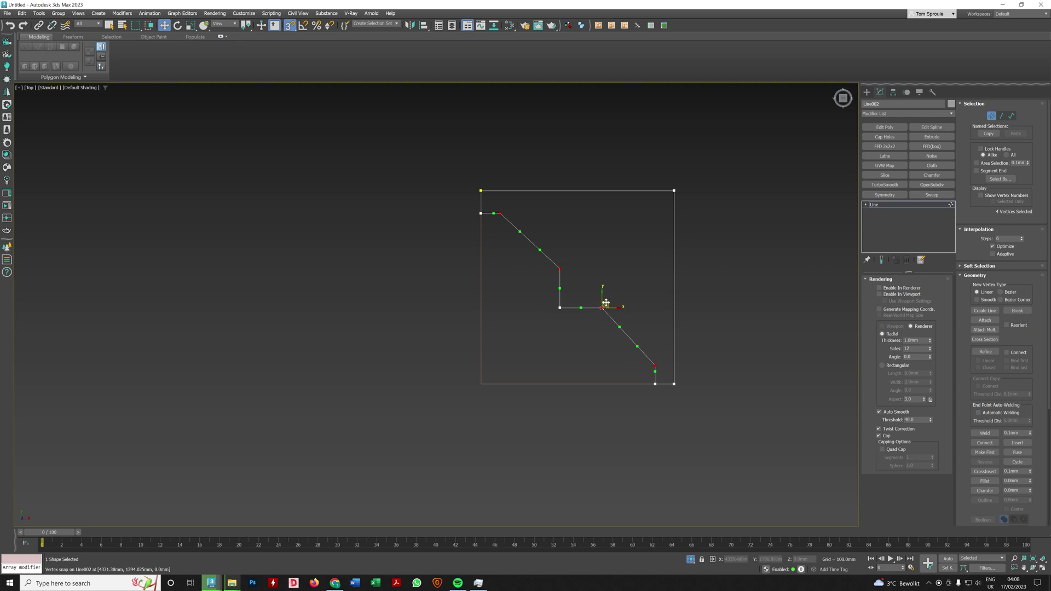
With snaps off, drag tangent handles to curve both diagonals into concave coves
{"action": "left_click_drag", "start_coordinate": [538, 249], "coordinate": [522, 273]}
{"action": "key", "text": "ctrl+z"}
{"action": "key", "text": "s"}
{"action": "left_click_drag", "start_coordinate": [519, 231], "coordinate": [519, 278]}
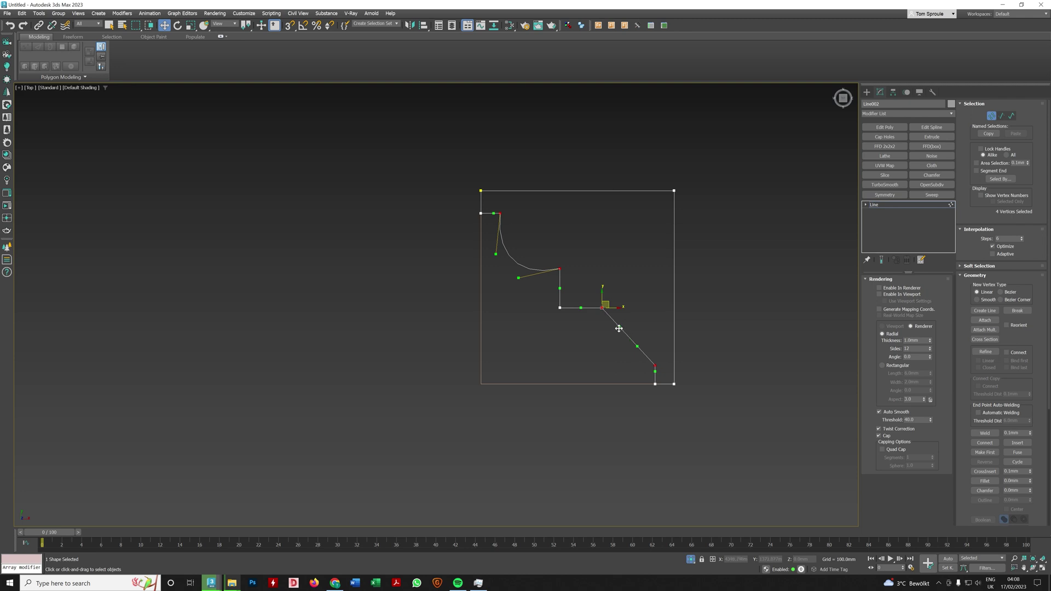
{"action": "left_click_drag", "start_coordinate": [619, 329], "coordinate": [602, 347]}
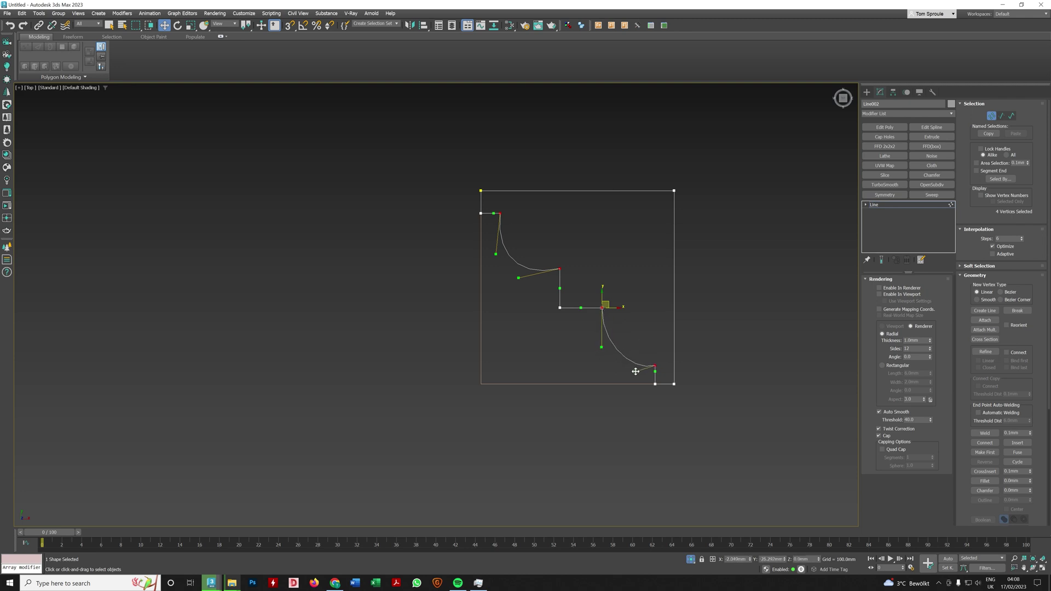
{"action": "left_click_drag", "start_coordinate": [602, 348], "coordinate": [625, 363]}
{"action": "left_click", "coordinate": [891, 204]}
Delete the Rectangle001 guide square around the profile
{"action": "scroll", "coordinate": [681, 269], "scroll_direction": "down", "scroll_amount": 3}
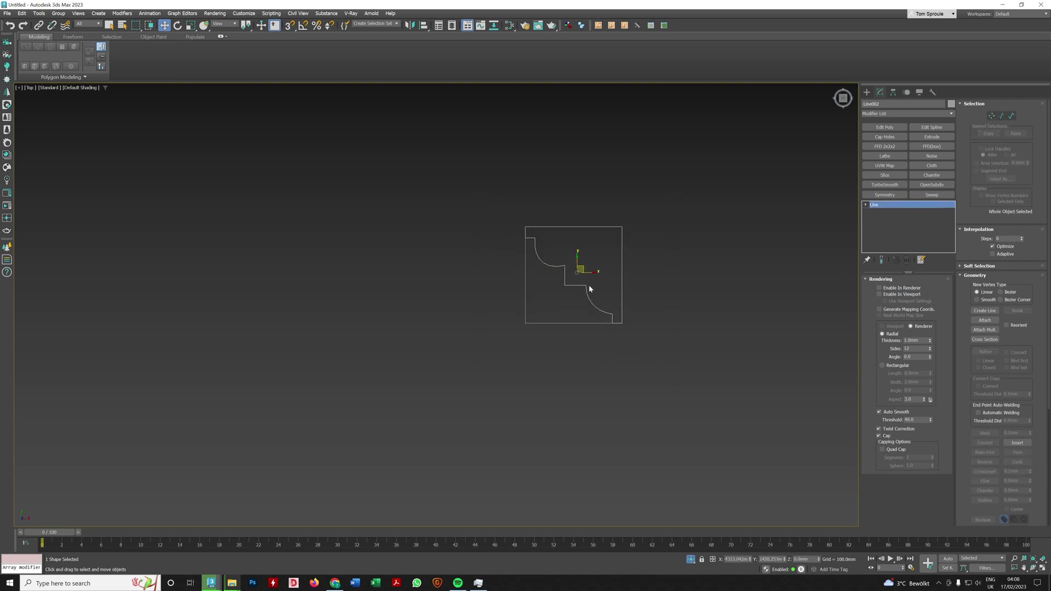
{"action": "middle_click_drag", "start_coordinate": [590, 285], "coordinate": [564, 335], "text": "alt"}
{"action": "left_click", "coordinate": [559, 323]}
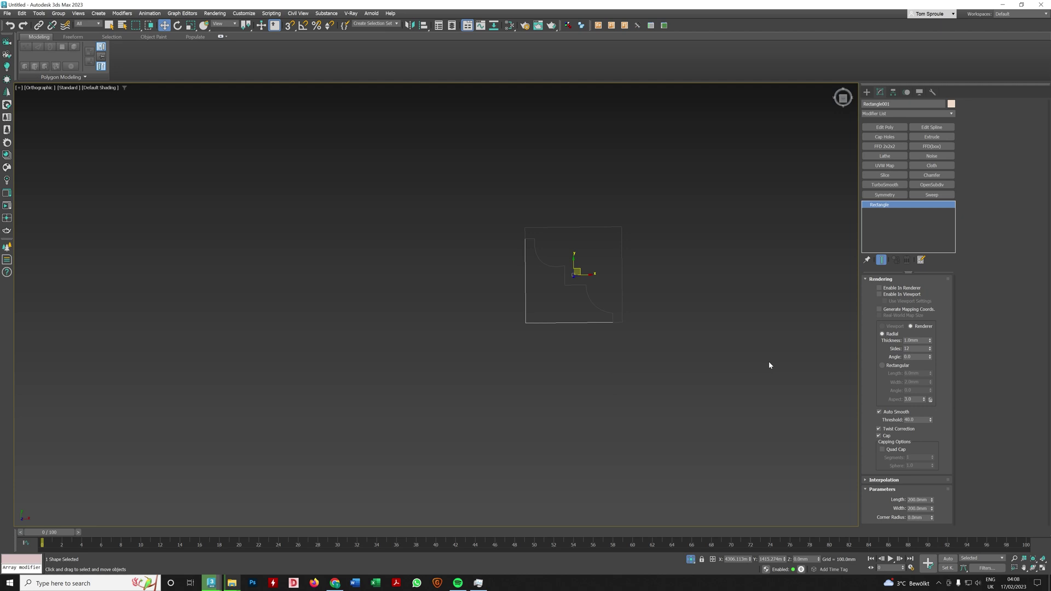
{"action": "key", "text": "Delete"}
{"action": "left_click", "coordinate": [621, 301]}
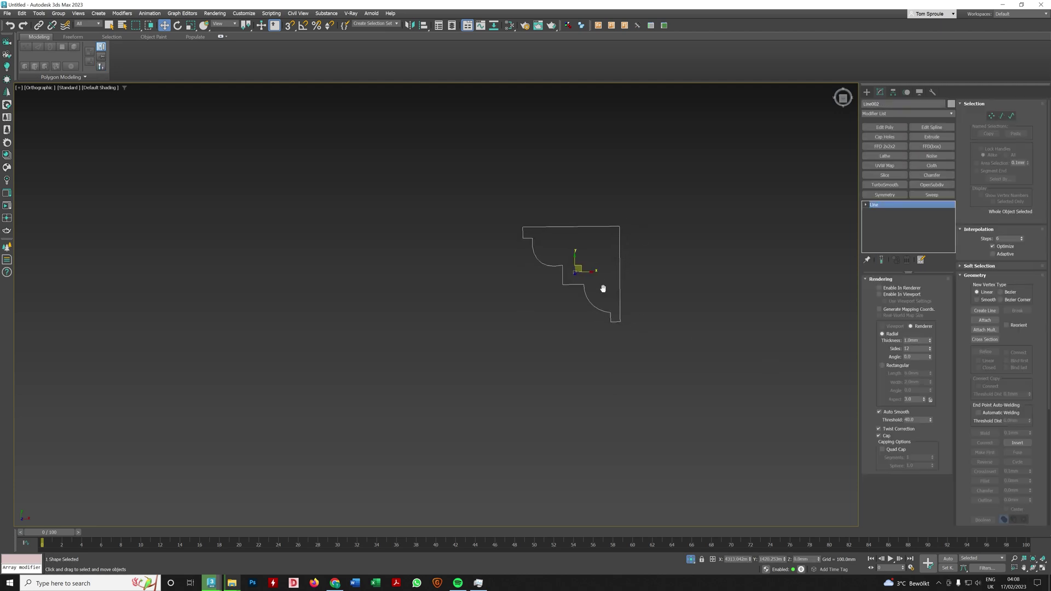
Select the L-shaped Shape001 path from the Top view
{"action": "scroll", "coordinate": [583, 296], "scroll_direction": "down", "scroll_amount": 4}
{"action": "key", "text": "t"}
{"action": "key", "text": "z"}
{"action": "scroll", "coordinate": [593, 329], "scroll_direction": "down", "scroll_amount": 10}
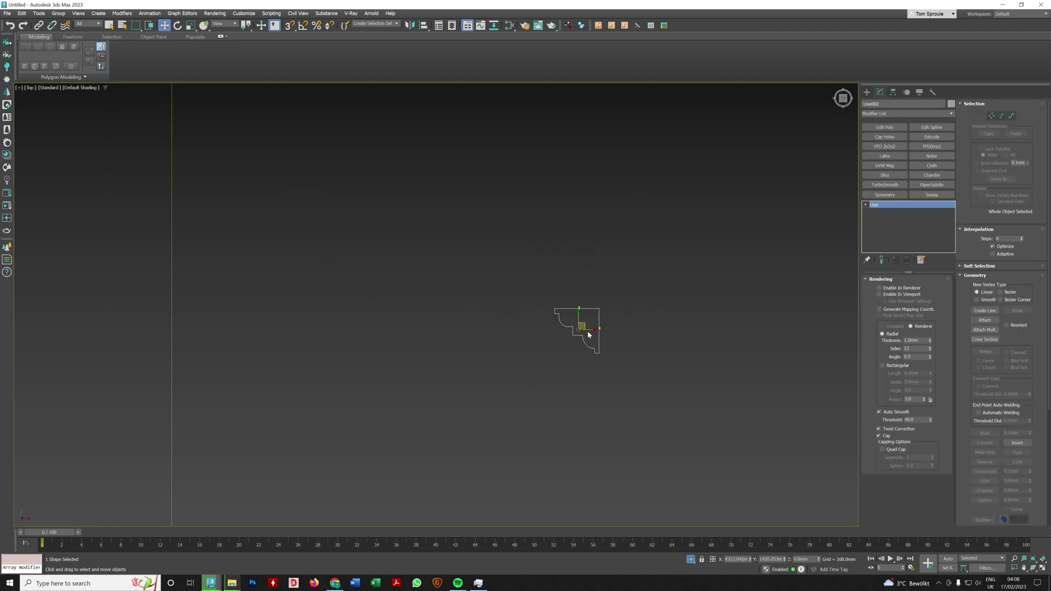
{"action": "middle_click_drag", "start_coordinate": [587, 331], "coordinate": [687, 307]}
{"action": "left_click_drag", "start_coordinate": [648, 419], "coordinate": [588, 382]}
{"action": "middle_click_drag", "start_coordinate": [588, 383], "coordinate": [570, 353], "text": "alt"}
{"action": "scroll", "coordinate": [567, 352], "scroll_direction": "down", "scroll_amount": 3}
{"action": "middle_click_drag", "start_coordinate": [561, 347], "coordinate": [418, 249]}
{"action": "scroll", "coordinate": [448, 260], "scroll_direction": "down", "scroll_amount": 3}
{"action": "middle_click_drag", "start_coordinate": [454, 287], "coordinate": [453, 296], "text": "alt"}
{"action": "scroll", "coordinate": [453, 295], "scroll_direction": "up", "scroll_amount": 8}
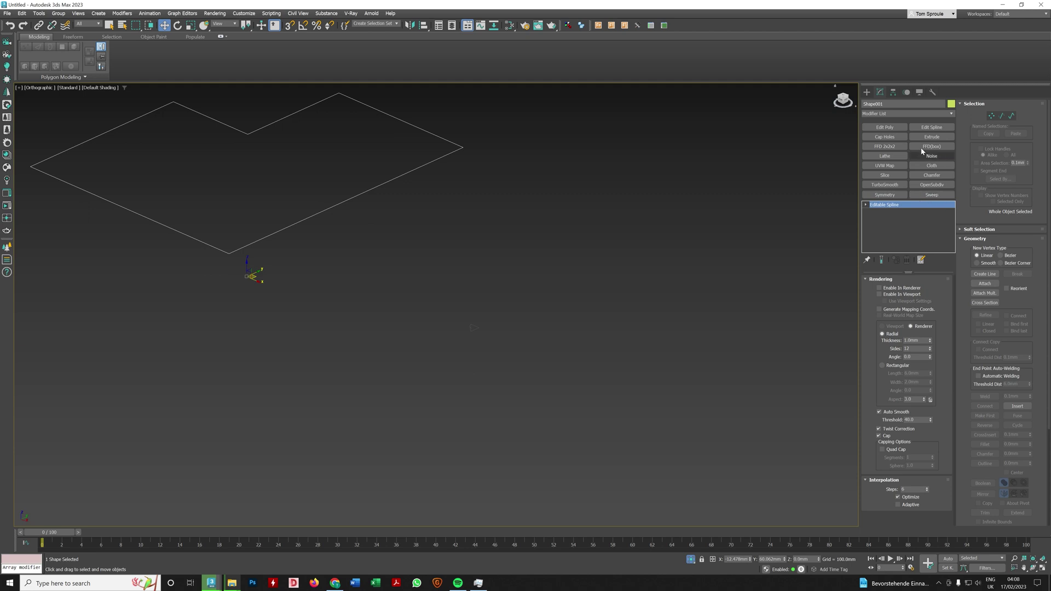
Add a Sweep modifier to the Shape001 path
{"action": "left_click", "coordinate": [905, 113]}
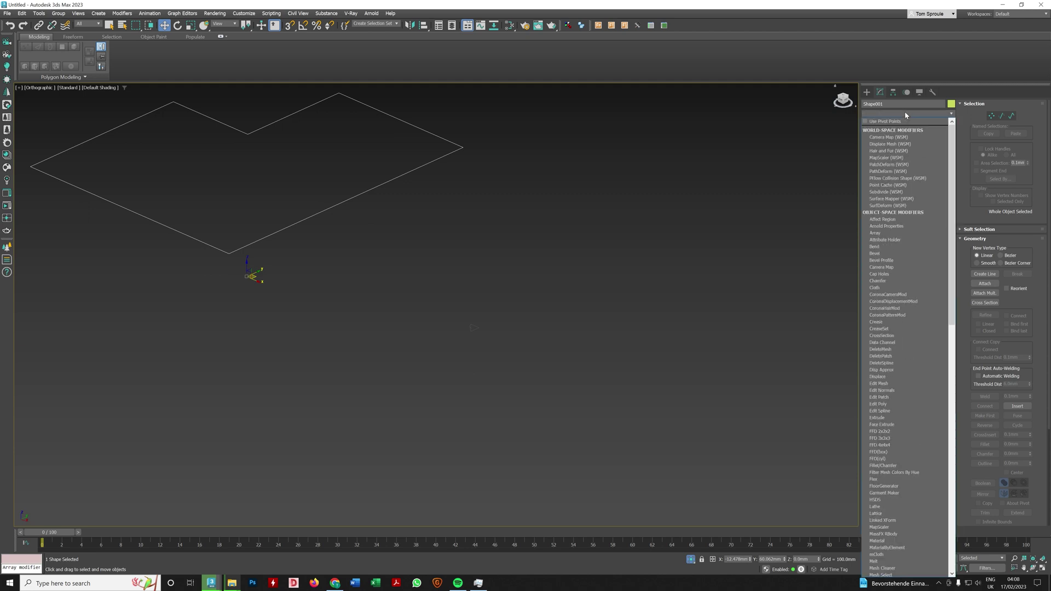
{"action": "type", "text": "sweep"}
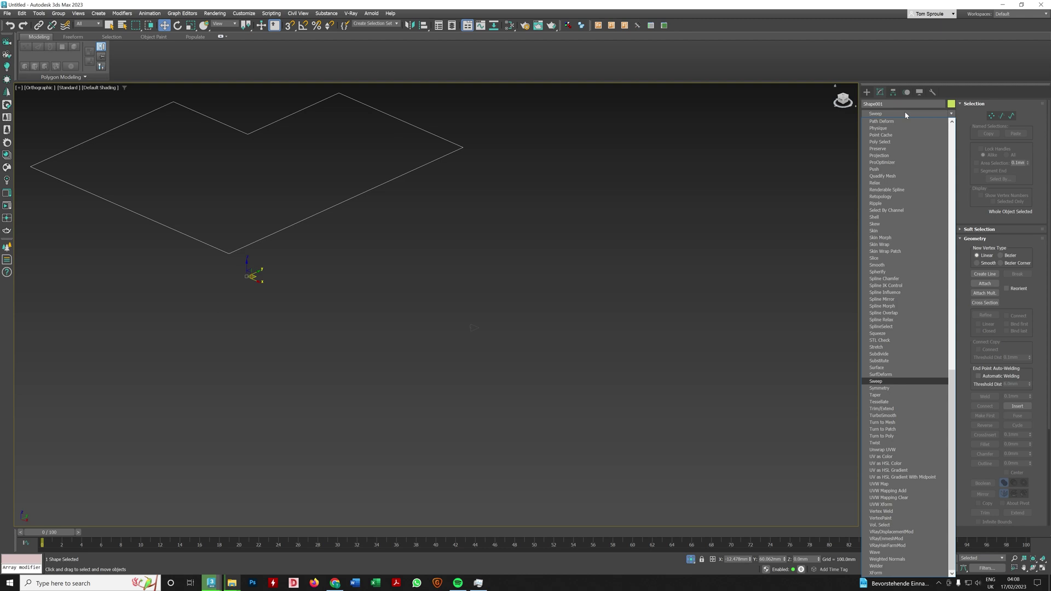
{"action": "key", "text": "Return"}
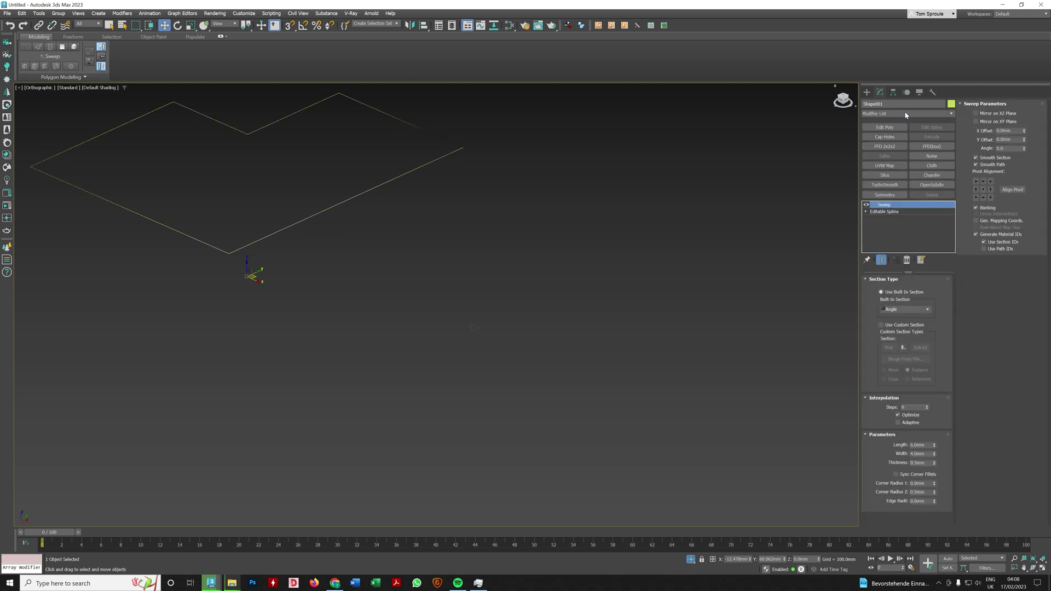
{"action": "mouse_move", "coordinate": [444, 169]}
{"action": "middle_mouse_down", "text": "alt"}
{"action": "mouse_move", "coordinate": [455, 168]}
{"action": "mouse_move", "coordinate": [432, 173]}
{"action": "middle_mouse_up", "text": "alt"}
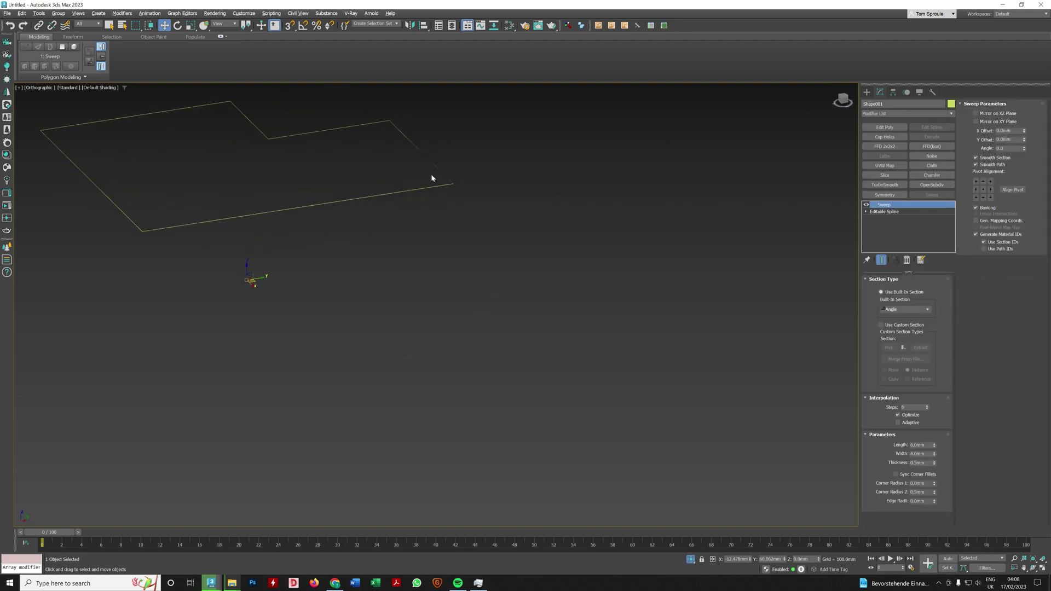
{"action": "scroll", "coordinate": [433, 174], "scroll_direction": "up", "scroll_amount": 2}
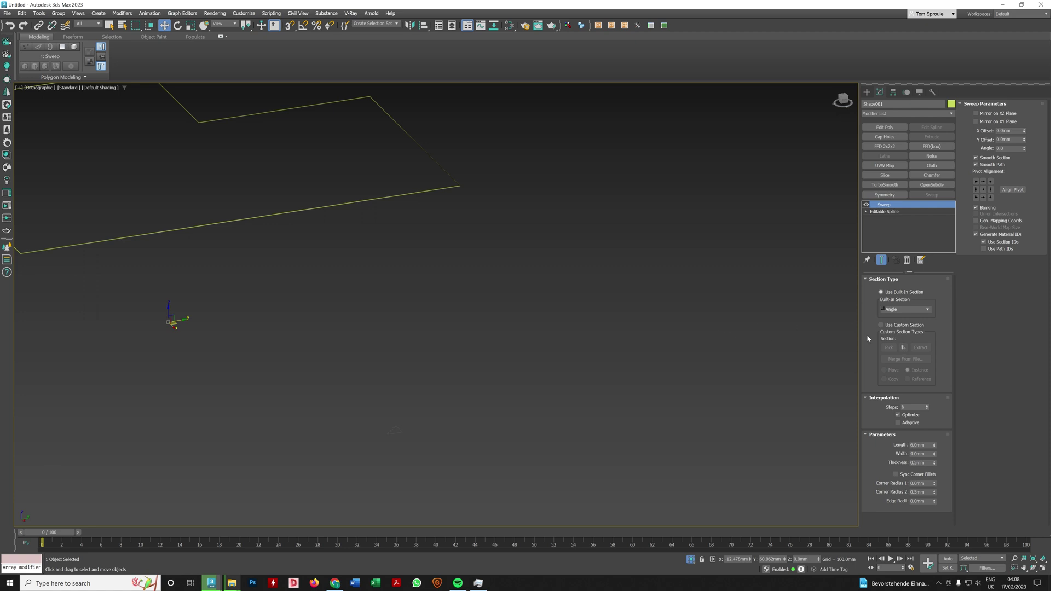
Use Line002 as the Sweep's custom section
{"action": "left_click", "coordinate": [882, 325]}
{"action": "left_click", "coordinate": [889, 347]}
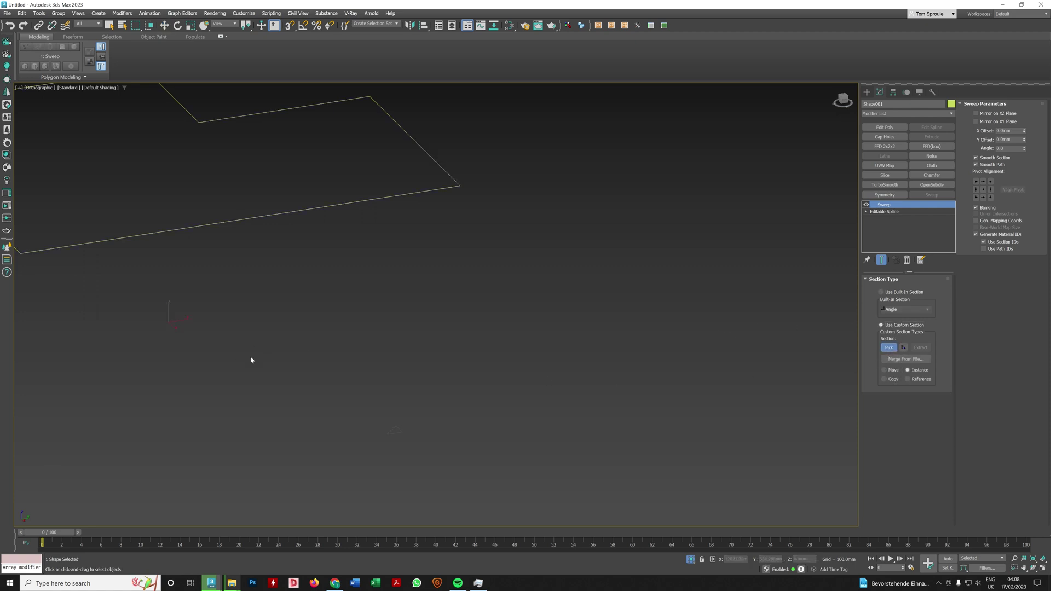
{"action": "left_click", "coordinate": [399, 433]}
{"action": "middle_click_drag", "start_coordinate": [460, 425], "coordinate": [506, 348], "text": "alt"}
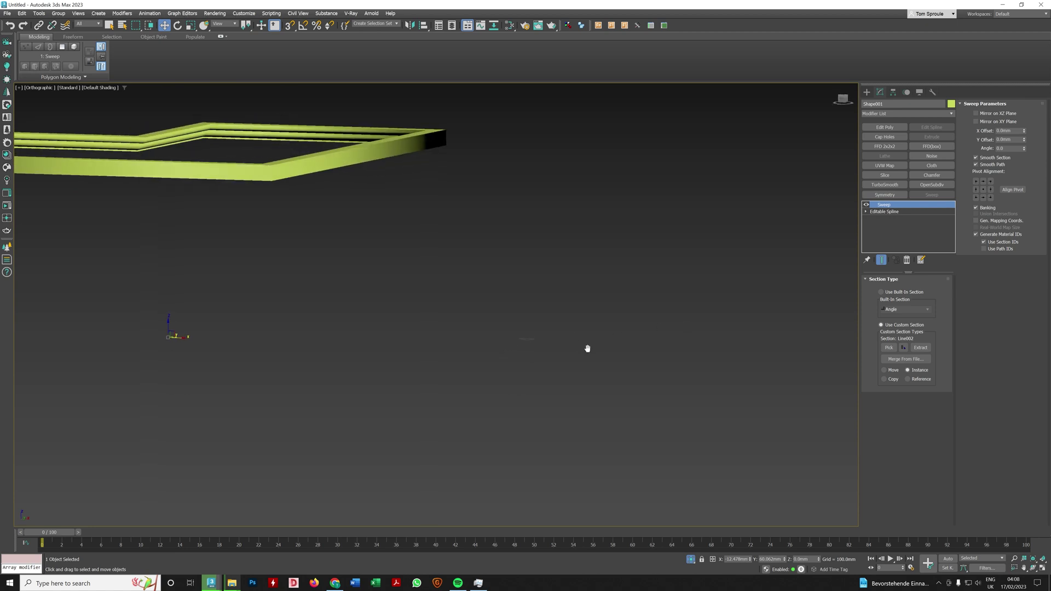
{"action": "key", "text": "z"}
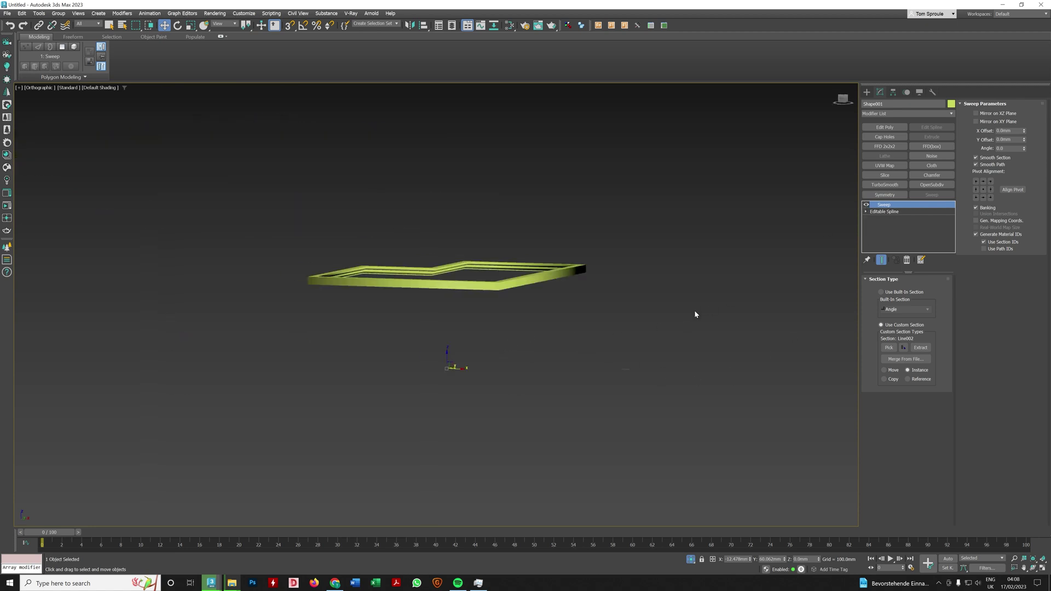
{"action": "mouse_move", "coordinate": [695, 315]}
{"action": "middle_mouse_down", "text": "alt"}
{"action": "mouse_move", "coordinate": [660, 314]}
{"action": "mouse_move", "coordinate": [630, 277]}
{"action": "mouse_move", "coordinate": [687, 314]}
{"action": "middle_mouse_up", "text": "alt"}
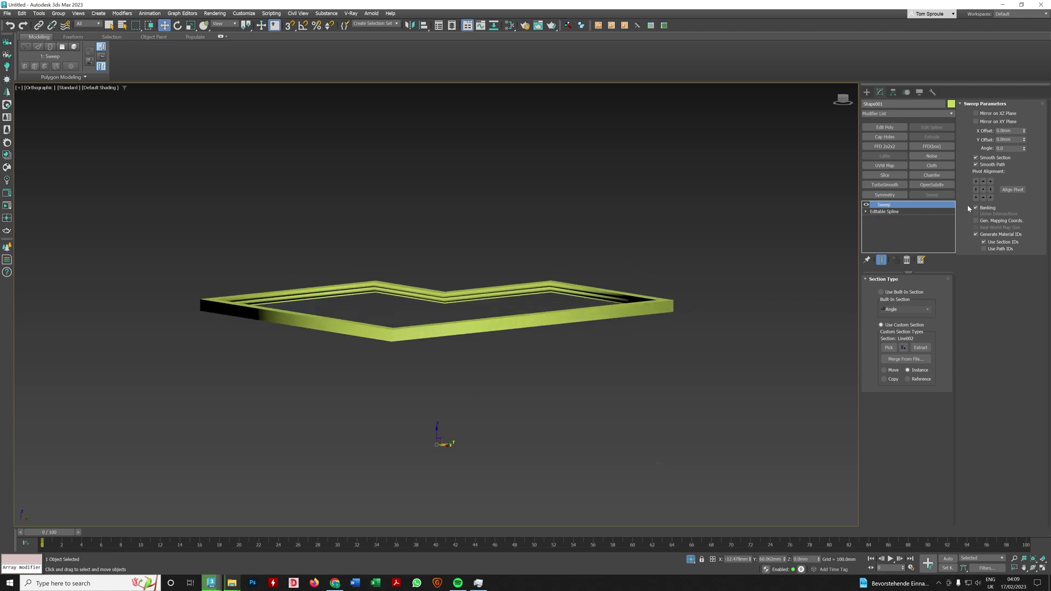
Set the Sweep pivot alignment to top-right and toggle the Sweep's display
{"action": "left_click", "coordinate": [991, 180]}
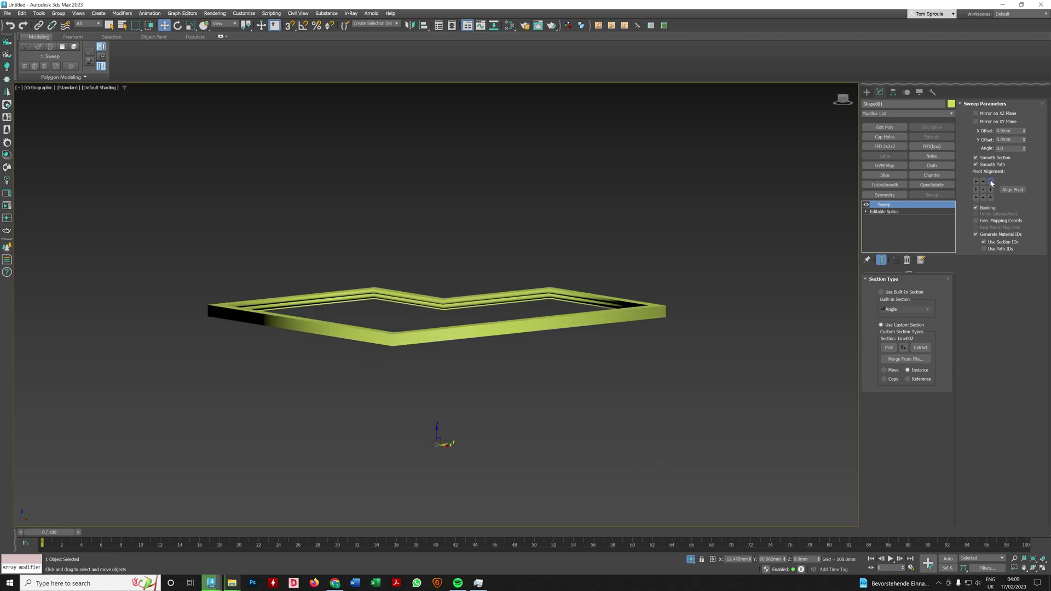
{"action": "left_click", "coordinate": [867, 205]}
{"action": "left_click", "coordinate": [866, 205]}
{"action": "left_click", "coordinate": [867, 205]}
{"action": "left_click", "coordinate": [867, 205]}
{"action": "left_click", "coordinate": [867, 205]}
{"action": "left_click", "coordinate": [868, 204]}
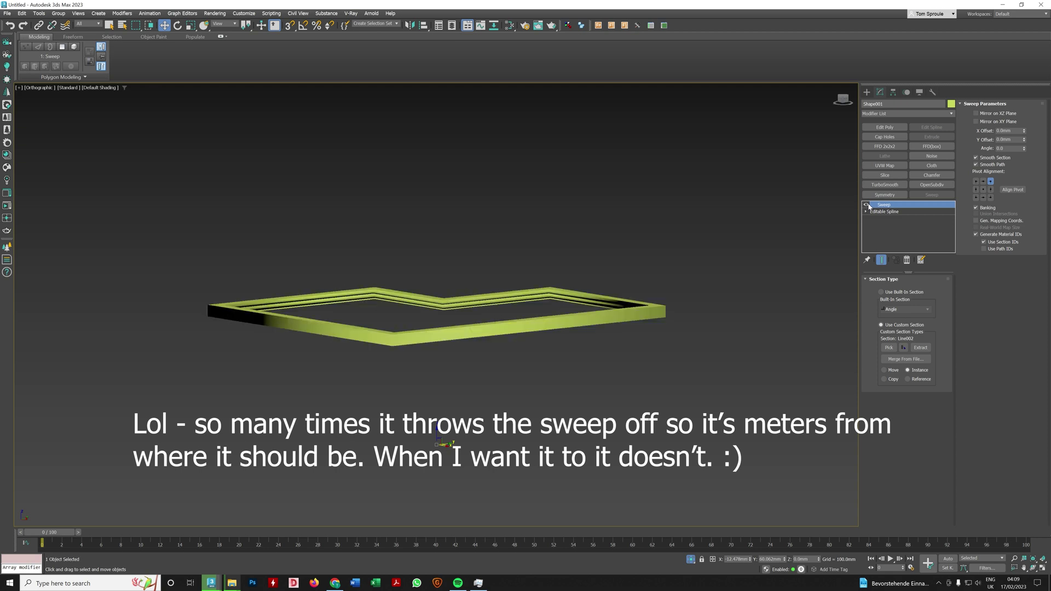
{"action": "mouse_move", "coordinate": [696, 262]}
{"action": "middle_mouse_down", "text": "alt"}
{"action": "mouse_move", "coordinate": [699, 285]}
{"action": "mouse_move", "coordinate": [715, 268]}
{"action": "middle_mouse_up", "text": "alt"}
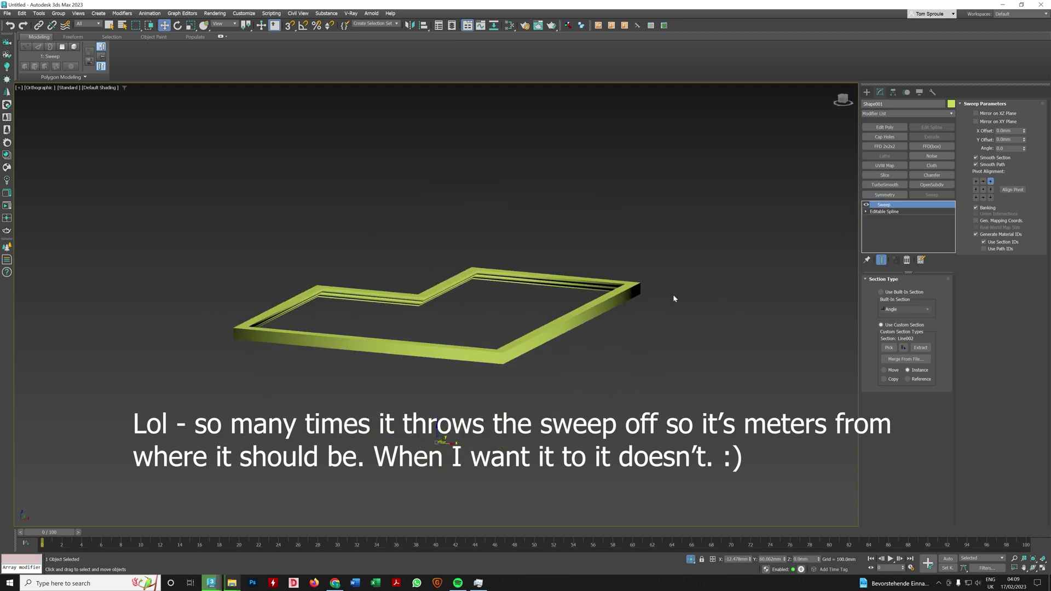
Delete the Sweep modifier from Shape001
{"action": "left_click", "coordinate": [866, 205]}
{"action": "left_click", "coordinate": [887, 211]}
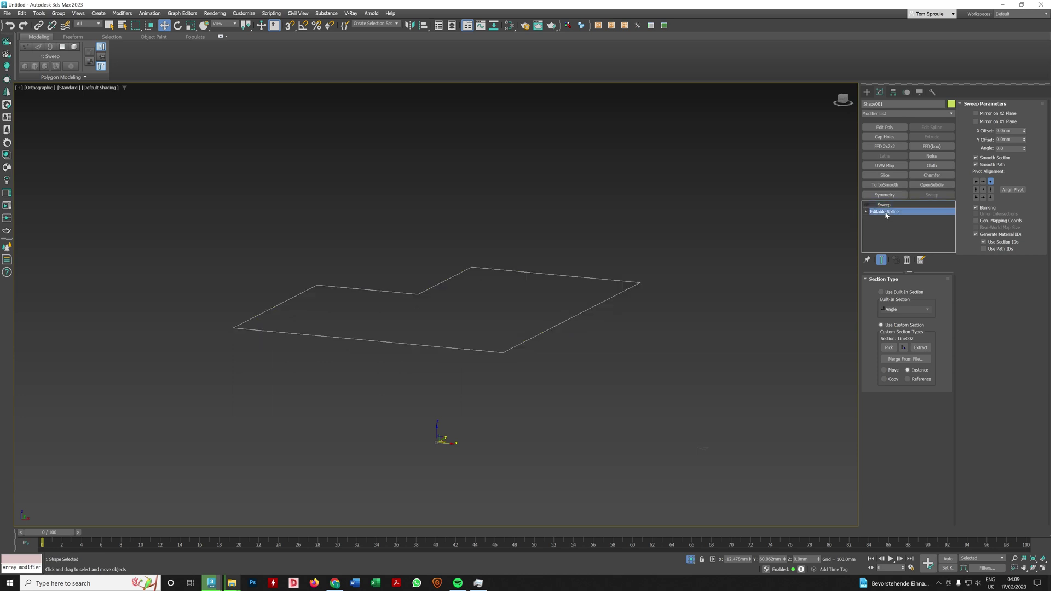
{"action": "right_click", "coordinate": [893, 206]}
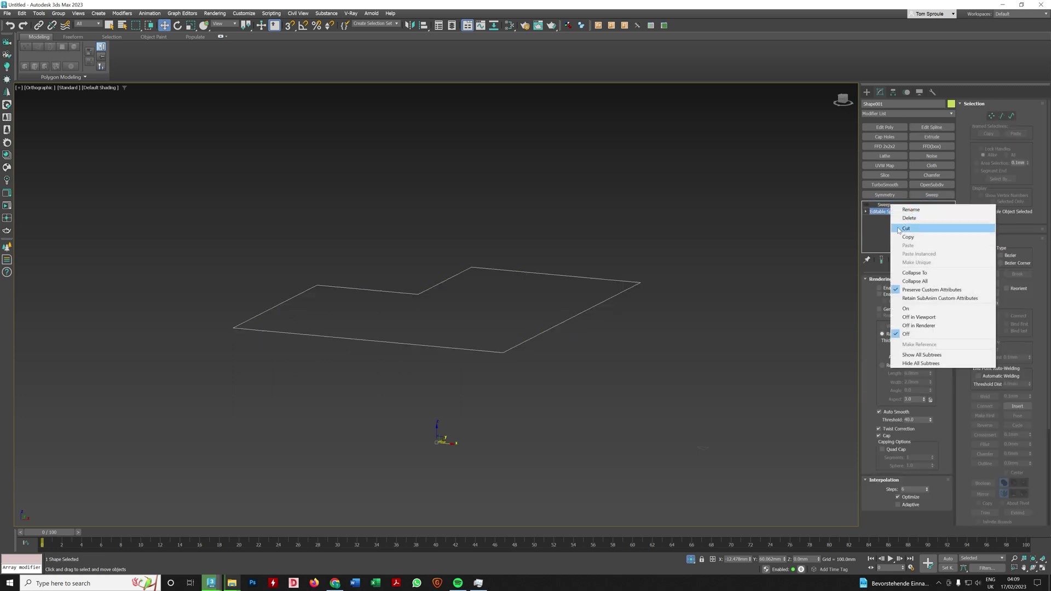
{"action": "left_click", "coordinate": [909, 229]}
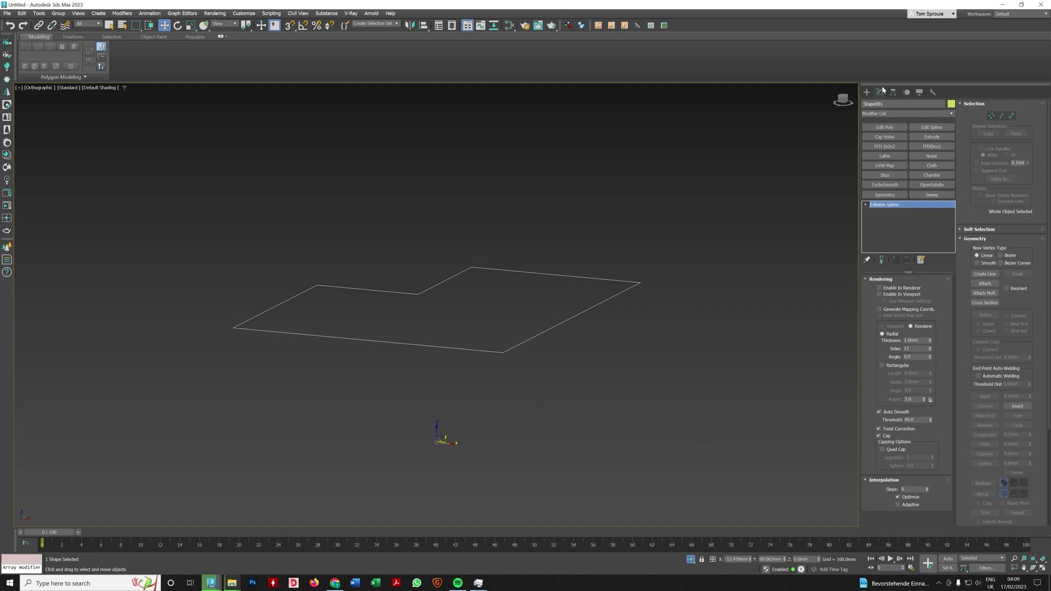
Center Shape001's pivot on the object with Affect Pivot Only
{"action": "left_click", "coordinate": [893, 92]}
{"action": "left_click", "coordinate": [904, 145]}
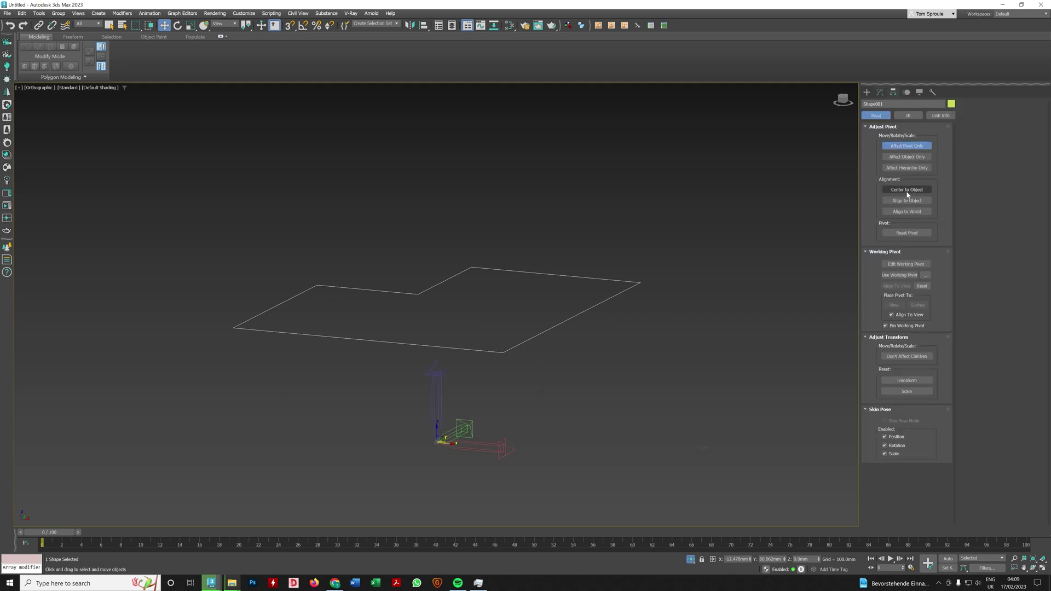
{"action": "left_click", "coordinate": [903, 189]}
{"action": "left_click", "coordinate": [908, 146]}
Reset Shape001's XForm and convert it to an Editable Spline
{"action": "left_click", "coordinate": [933, 92]}
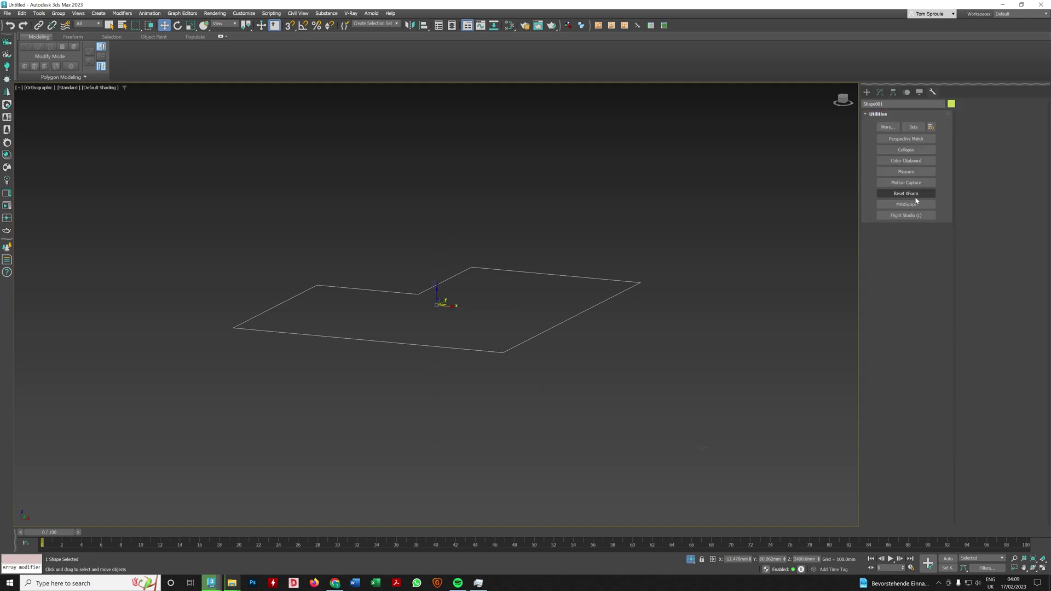
{"action": "left_click", "coordinate": [906, 193]}
{"action": "left_click", "coordinate": [897, 247]}
{"action": "right_click", "coordinate": [640, 278]}
{"action": "mouse_move", "coordinate": [689, 379]}
{"action": "left_click", "coordinate": [744, 377]}
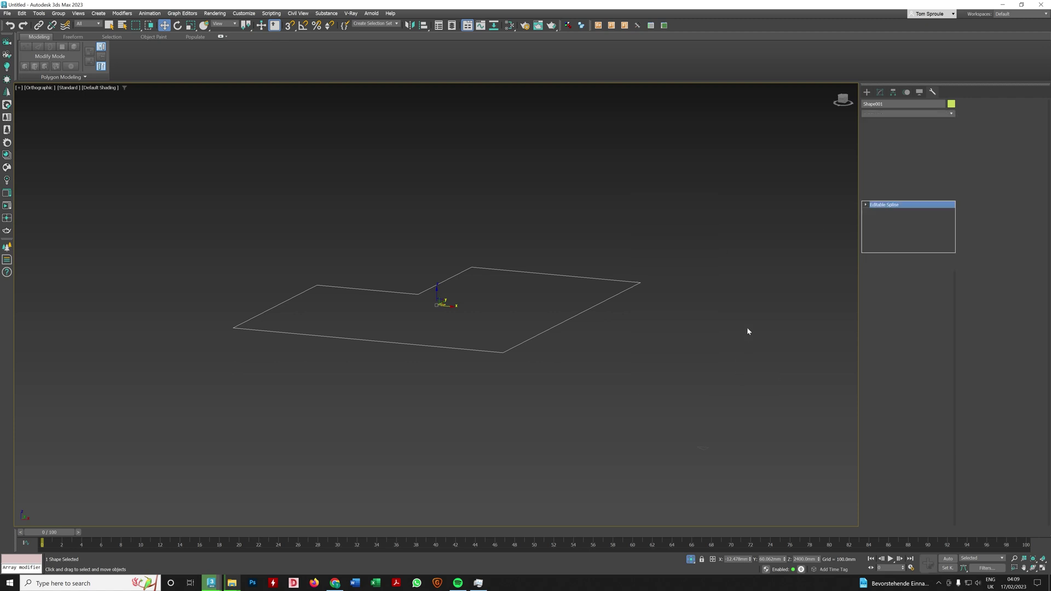
{"action": "left_click", "coordinate": [893, 92]}
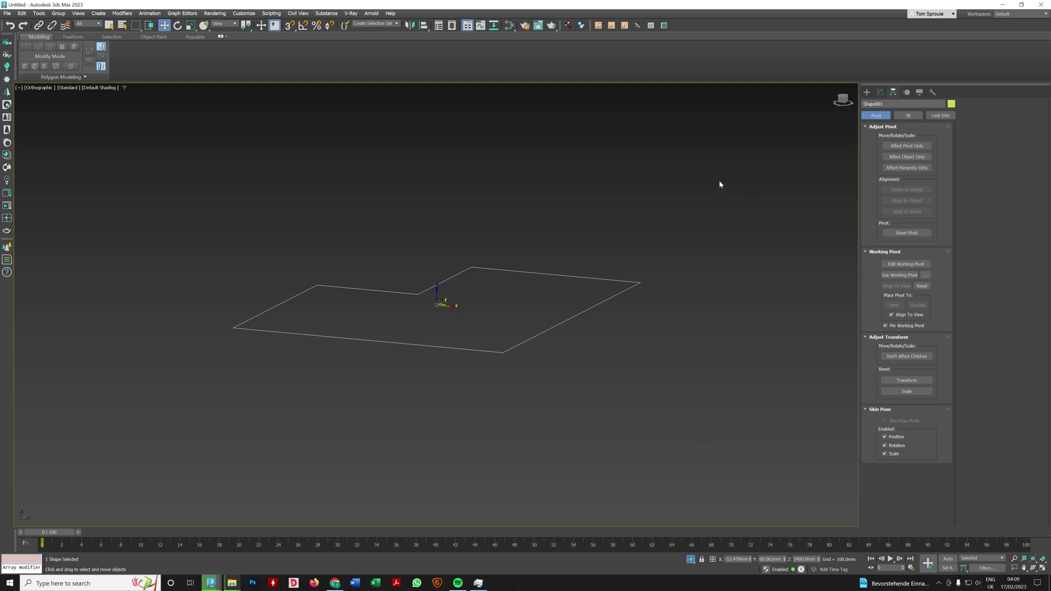
{"action": "left_click", "coordinate": [880, 94]}
Sweep the L-shaped spline again, using Line002 as the custom section
{"action": "left_click", "coordinate": [931, 195]}
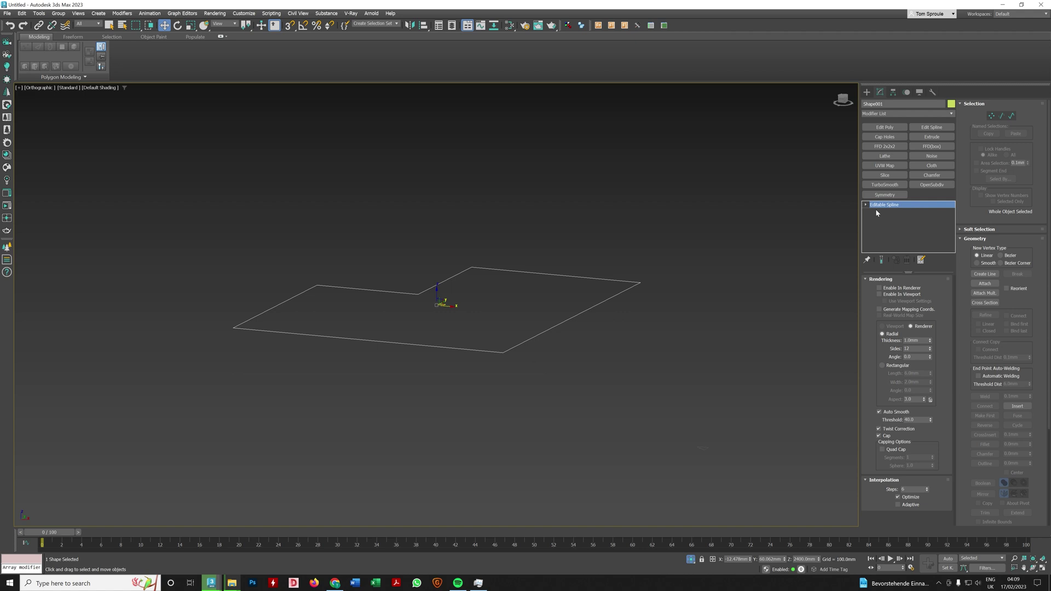
{"action": "middle_click_drag", "start_coordinate": [561, 263], "coordinate": [585, 285], "text": "alt"}
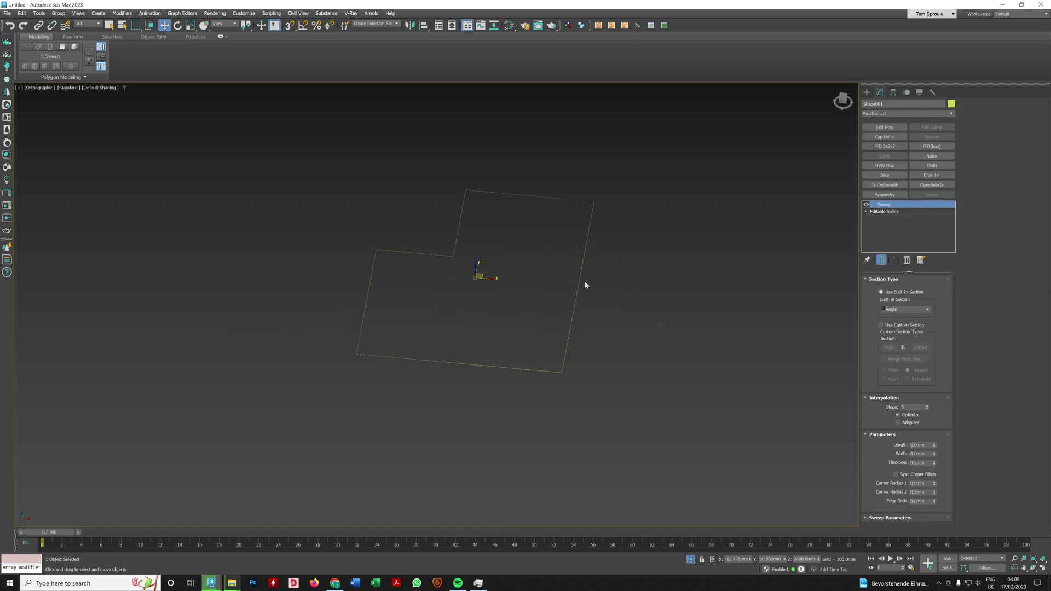
{"action": "left_click", "coordinate": [881, 325]}
{"action": "left_click", "coordinate": [889, 348]}
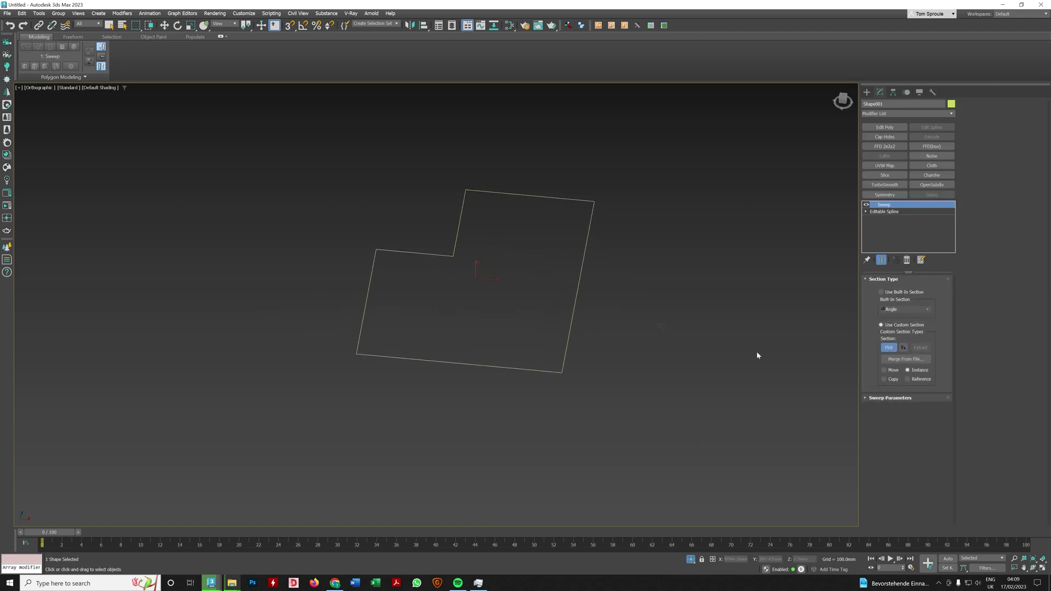
{"action": "left_click", "coordinate": [664, 330]}
{"action": "middle_click_drag", "start_coordinate": [688, 333], "coordinate": [651, 288], "text": "alt"}
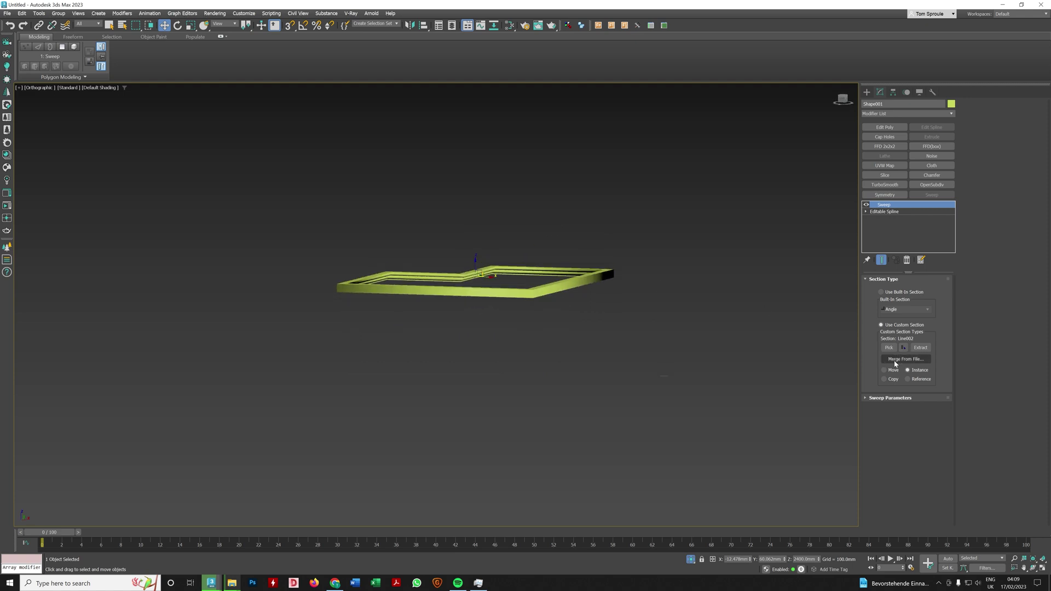
Adjust the Sweep's pivot alignment and toggle the moulding frame's visibility
{"action": "left_click", "coordinate": [893, 400]}
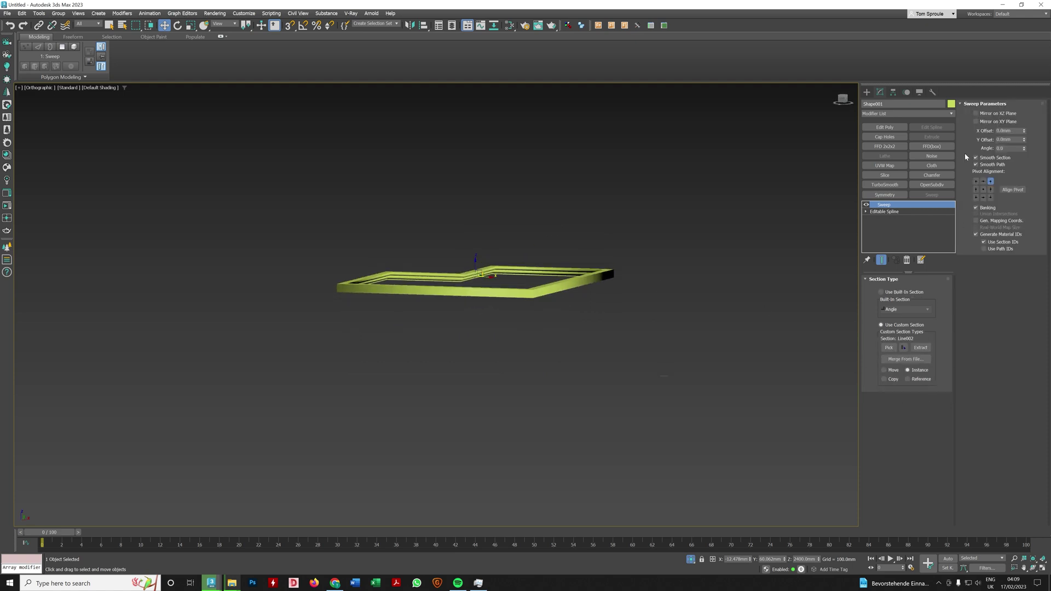
{"action": "left_click", "coordinate": [991, 182]}
{"action": "left_click", "coordinate": [992, 183]}
{"action": "scroll", "coordinate": [592, 246], "scroll_direction": "up", "scroll_amount": 5}
{"action": "middle_click_drag", "start_coordinate": [578, 244], "coordinate": [624, 240], "text": "alt"}
{"action": "left_click", "coordinate": [866, 205]}
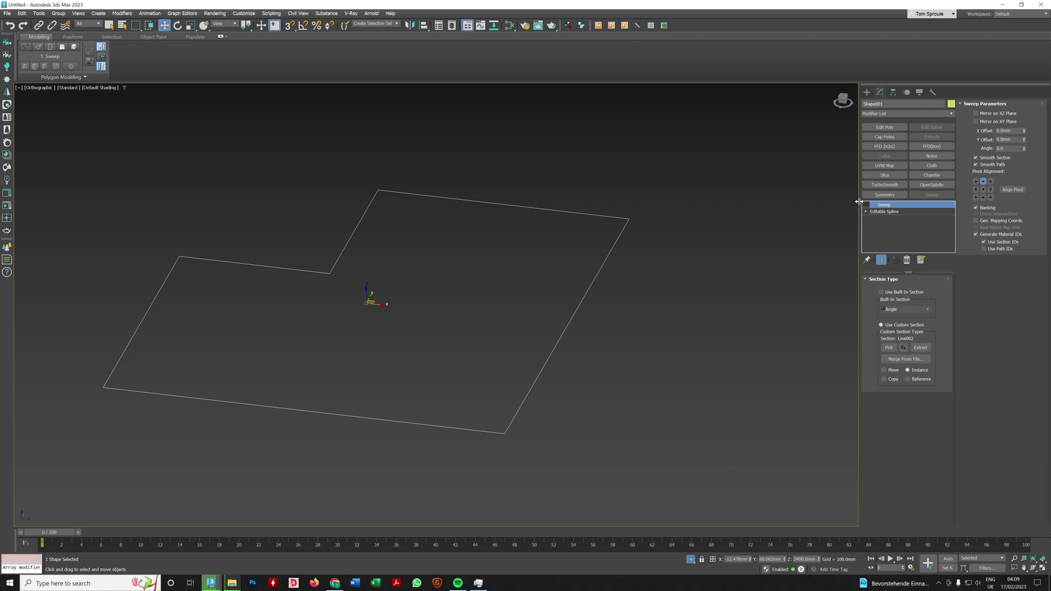
{"action": "left_click", "coordinate": [866, 205]}
{"action": "left_click", "coordinate": [866, 205]}
{"action": "left_click", "coordinate": [867, 205]}
{"action": "left_click", "coordinate": [866, 205]}
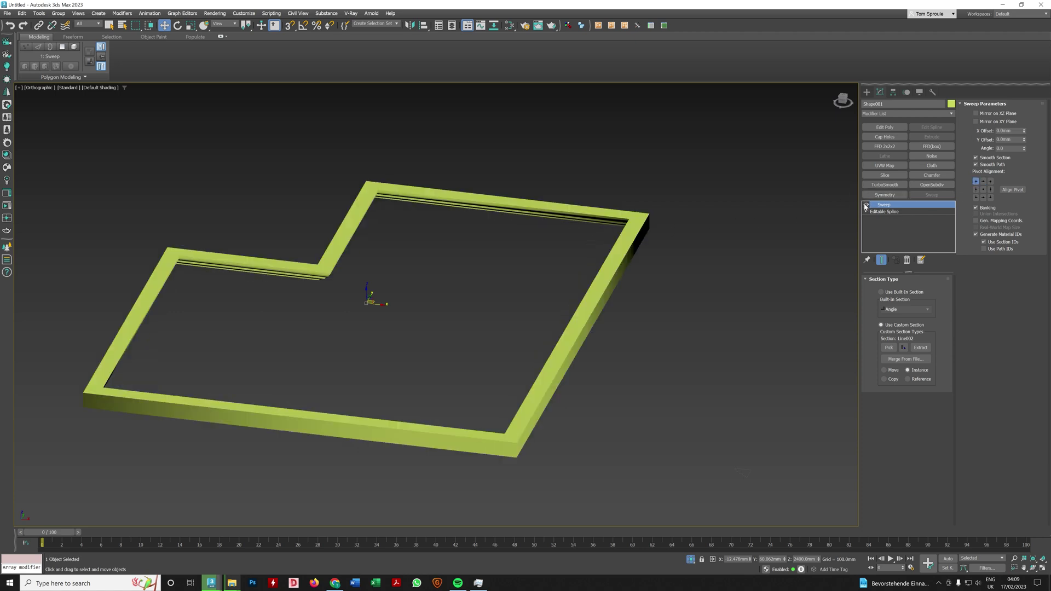
Unhide all objects so the walls and the swept moulding are visible again
{"action": "right_click", "coordinate": [658, 265]}
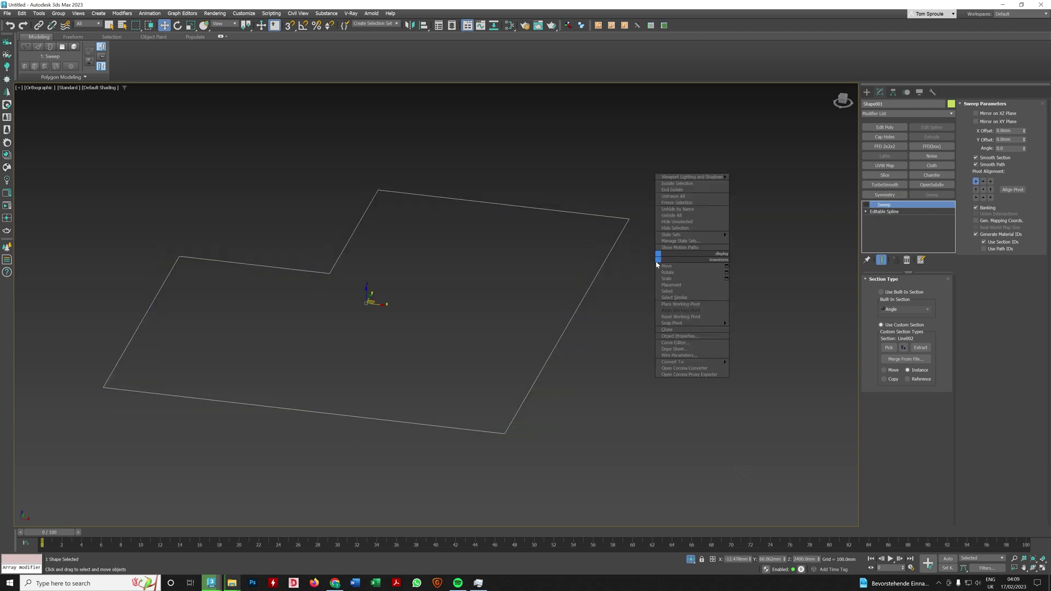
{"action": "left_click", "coordinate": [669, 216]}
{"action": "middle_click_drag", "start_coordinate": [597, 243], "coordinate": [573, 234], "text": "alt"}
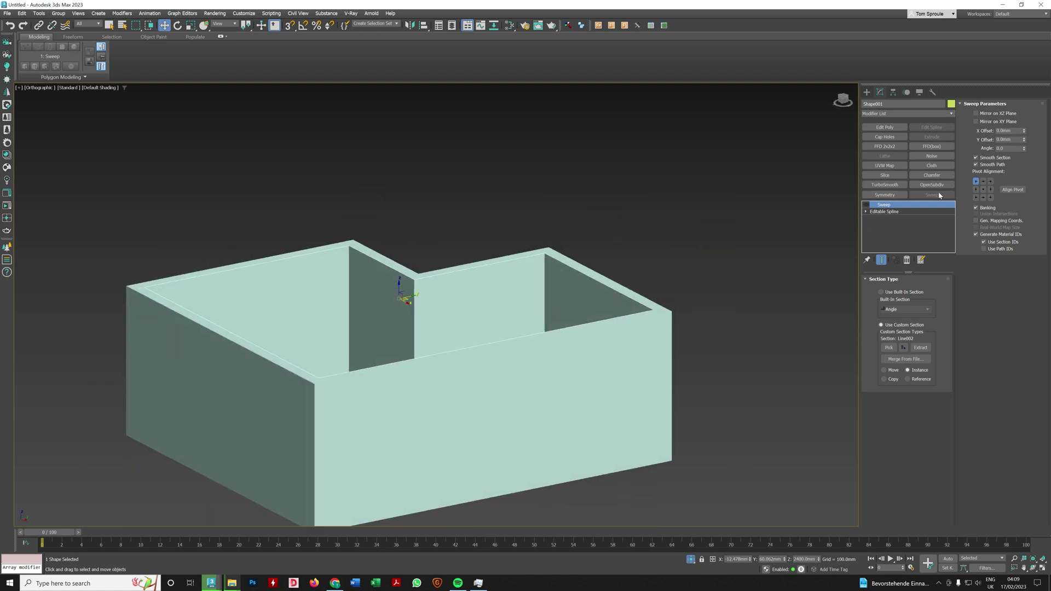
{"action": "left_click", "coordinate": [865, 204]}
{"action": "middle_click_drag", "start_coordinate": [513, 276], "coordinate": [633, 286], "text": "alt"}
{"action": "scroll", "coordinate": [633, 286], "scroll_direction": "up", "scroll_amount": 1}
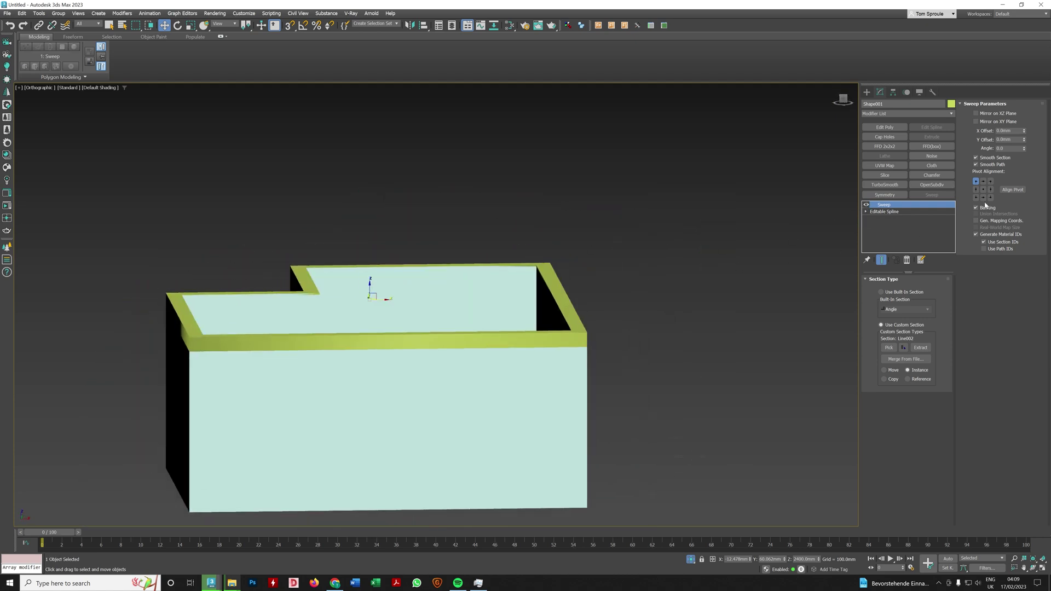
Try the Sweep pivot alignments and settle on top-right so the cornice sits inside
{"action": "left_click", "coordinate": [990, 189]}
{"action": "left_click", "coordinate": [990, 181]}
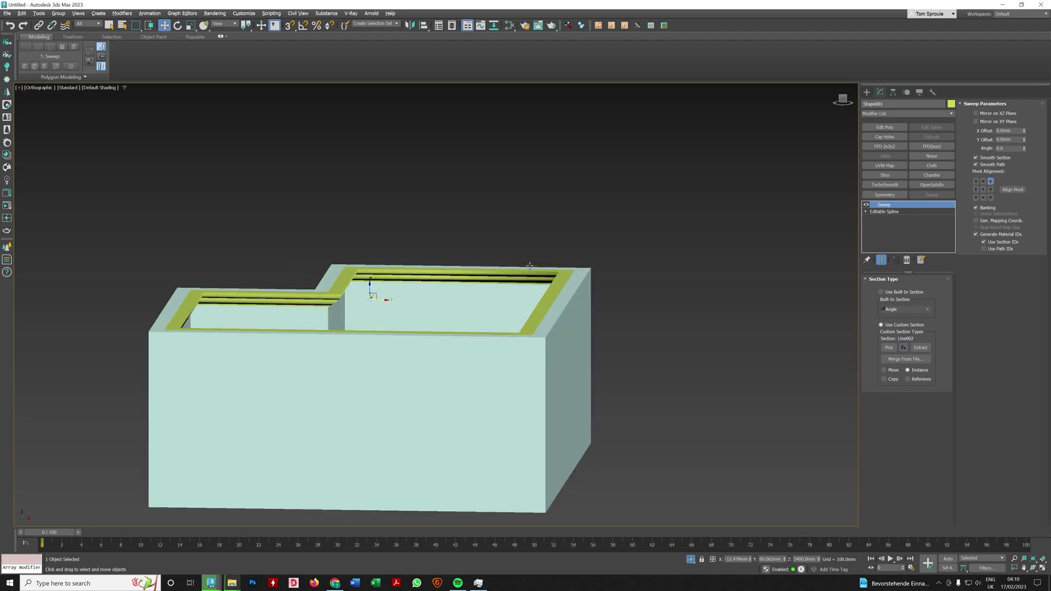
{"action": "left_click", "coordinate": [990, 197]}
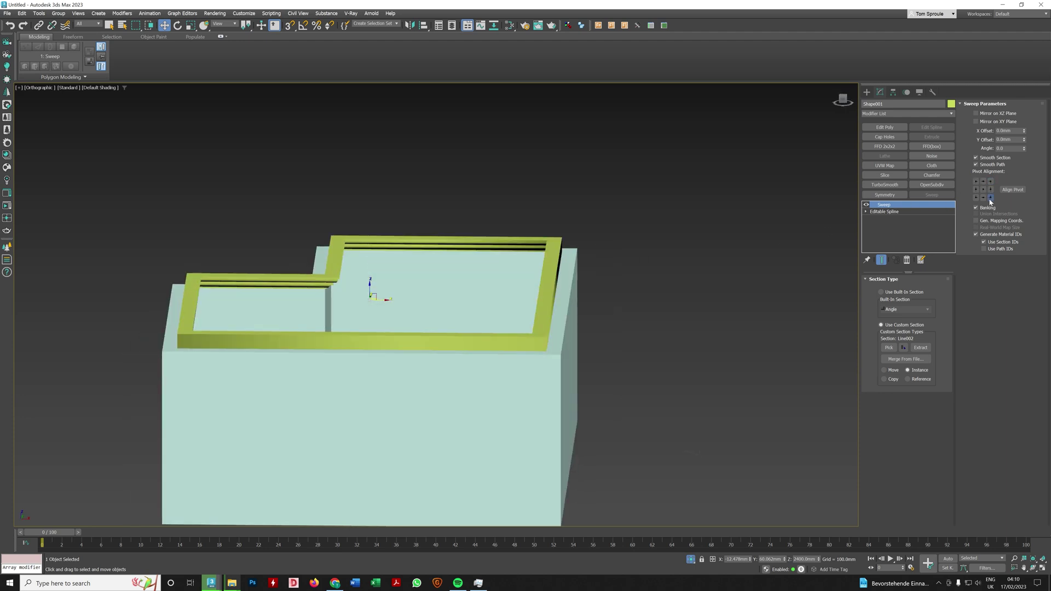
{"action": "left_click", "coordinate": [985, 192]}
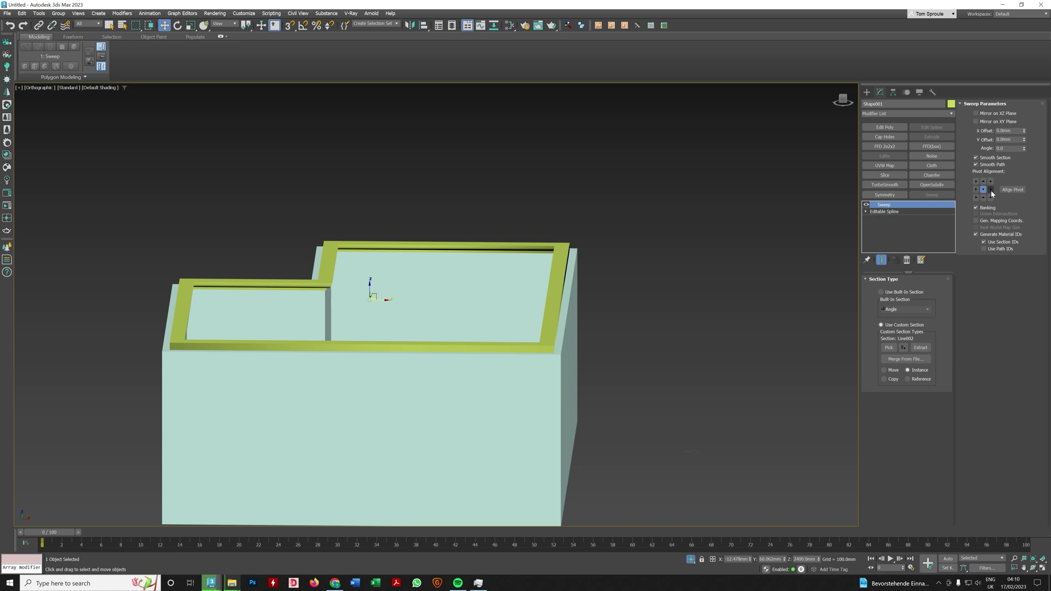
{"action": "left_click", "coordinate": [991, 190]}
{"action": "left_click", "coordinate": [977, 189]}
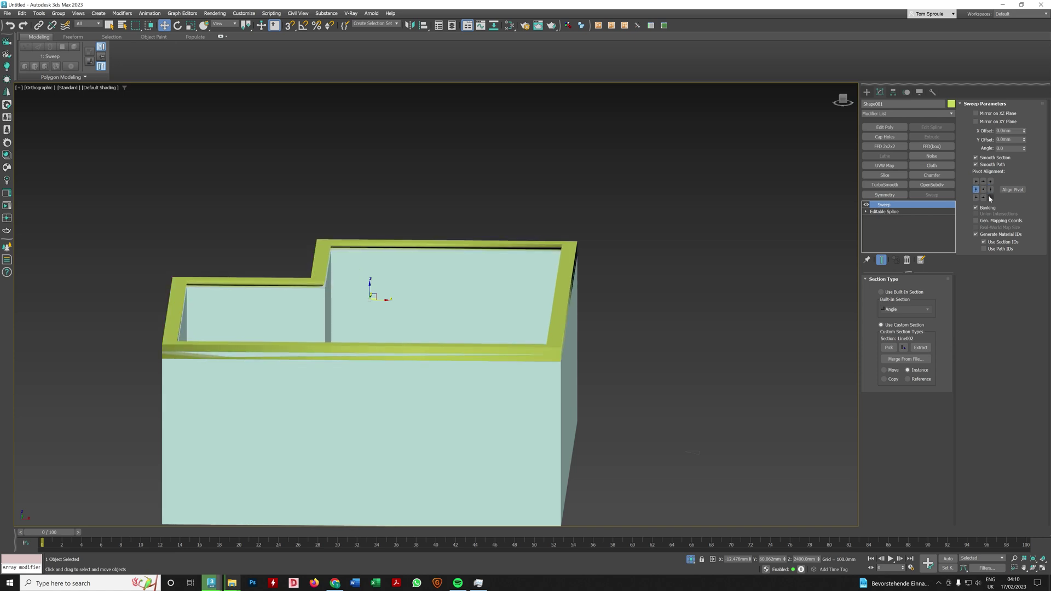
{"action": "left_click", "coordinate": [990, 181]}
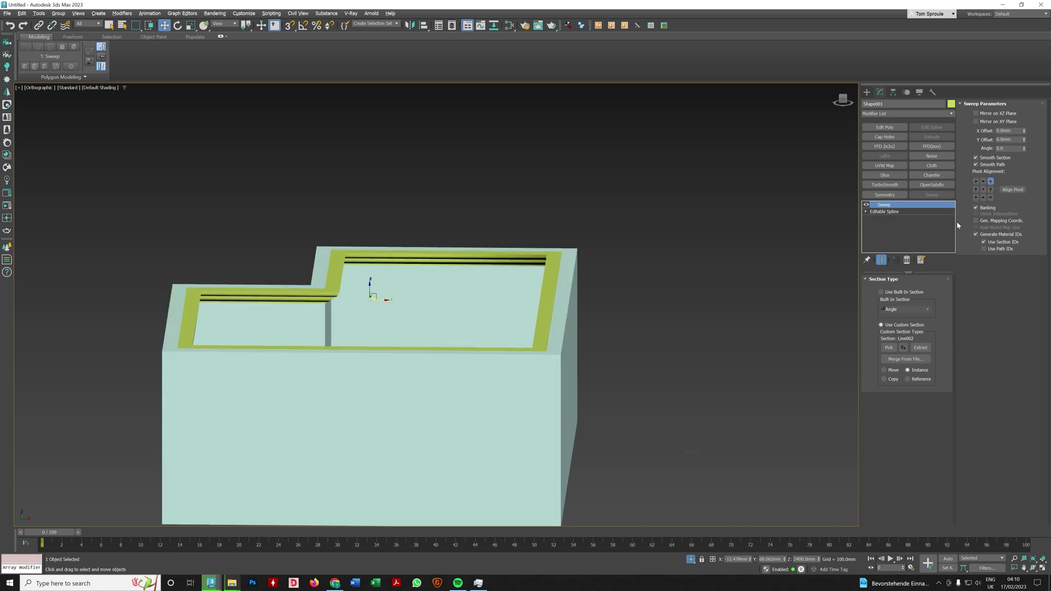
{"action": "middle_click_drag", "start_coordinate": [722, 270], "coordinate": [622, 270], "text": "alt"}
Orbit, pan and zoom around the swept frame to inspect its streaky shading
{"action": "scroll", "coordinate": [598, 300], "scroll_direction": "down", "scroll_amount": 3}
{"action": "scroll", "coordinate": [657, 285], "scroll_direction": "up", "scroll_amount": 4}
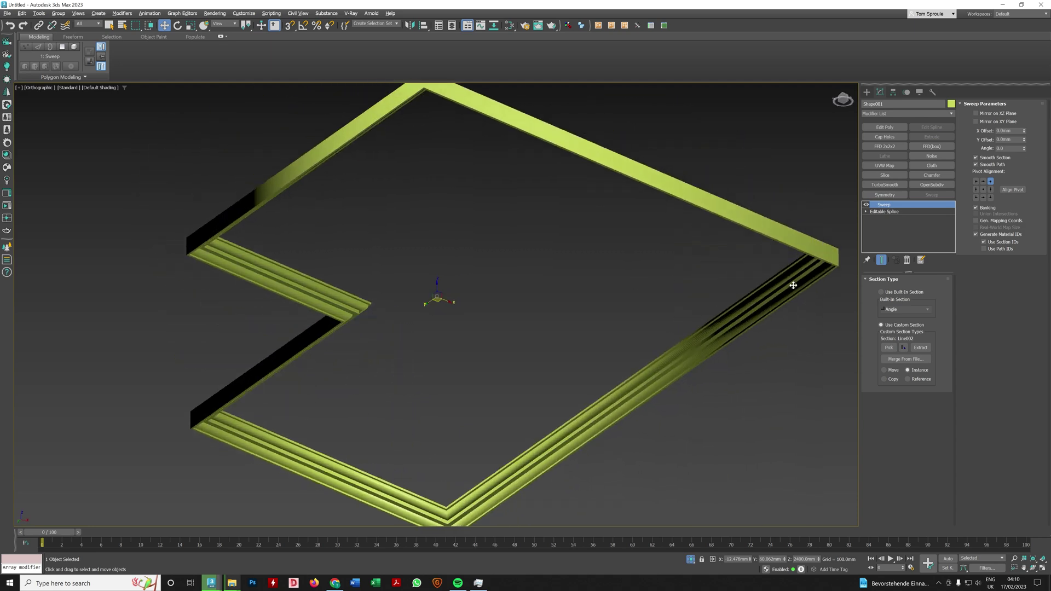
{"action": "middle_click_drag", "start_coordinate": [737, 328], "coordinate": [640, 257], "text": "alt"}
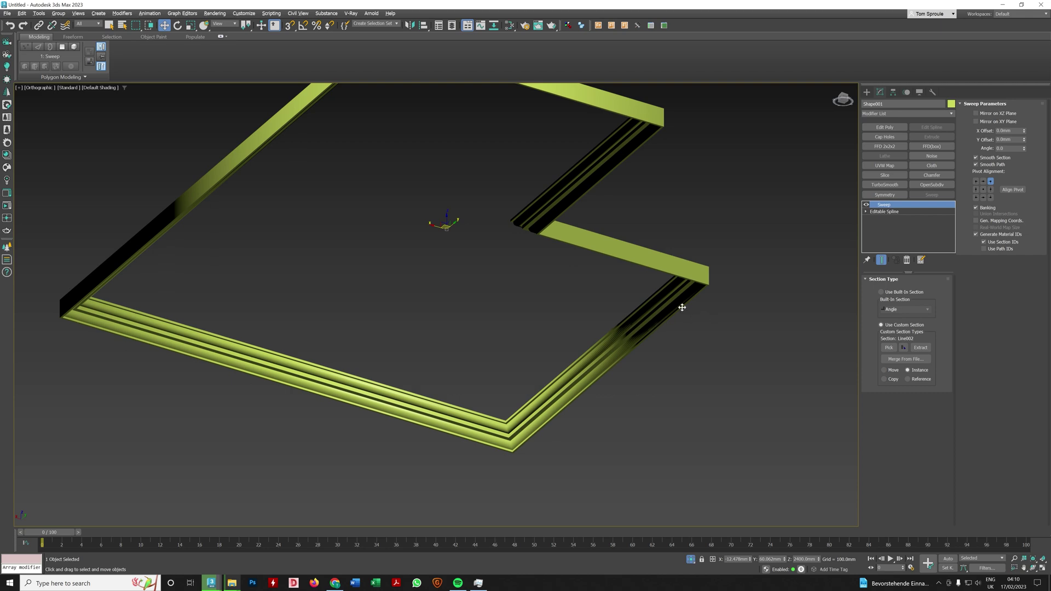
{"action": "middle_click_drag", "start_coordinate": [682, 307], "coordinate": [689, 309], "text": "alt"}
{"action": "scroll", "coordinate": [544, 216], "scroll_direction": "up", "scroll_amount": 4}
{"action": "middle_click_drag", "start_coordinate": [546, 238], "coordinate": [626, 197]}
{"action": "scroll", "coordinate": [626, 197], "scroll_direction": "down", "scroll_amount": 3}
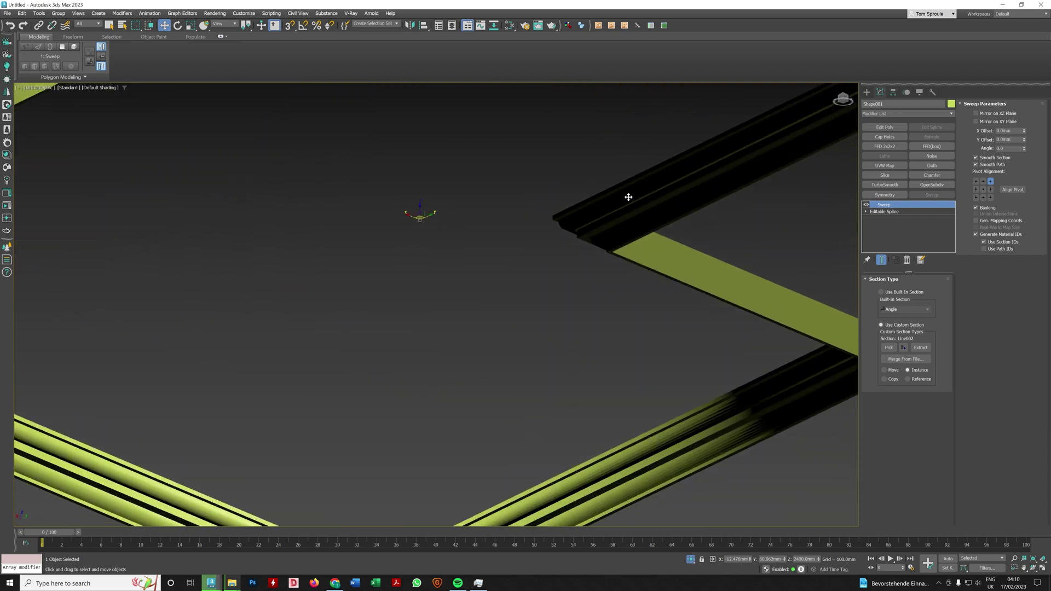
{"action": "middle_click_drag", "start_coordinate": [606, 403], "coordinate": [612, 312]}
{"action": "scroll", "coordinate": [581, 378], "scroll_direction": "up", "scroll_amount": 4}
{"action": "scroll", "coordinate": [702, 277], "scroll_direction": "down", "scroll_amount": 8}
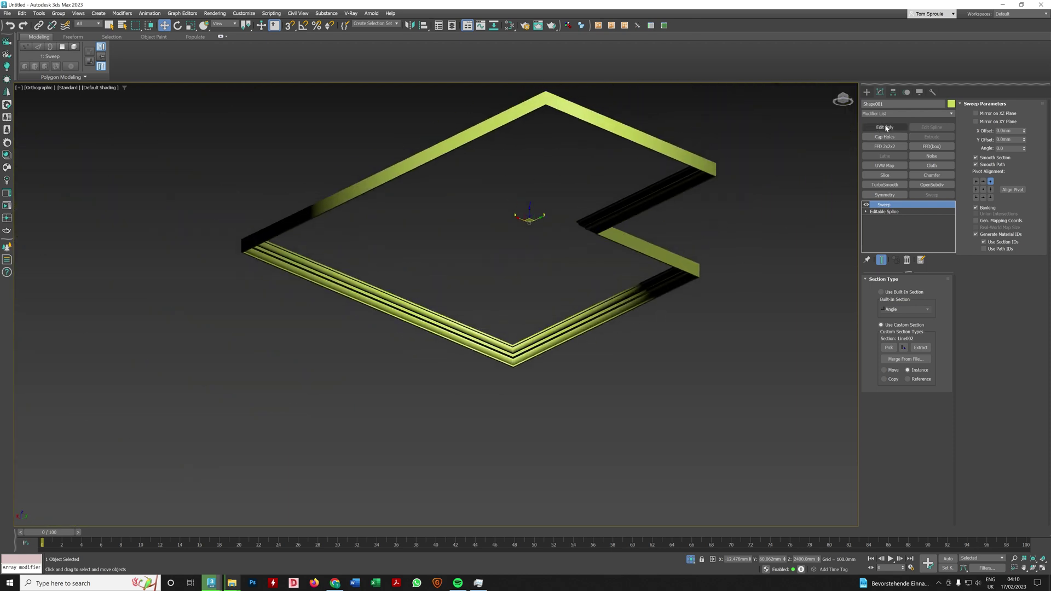
{"action": "scroll", "coordinate": [685, 293], "scroll_direction": "up", "scroll_amount": 6}
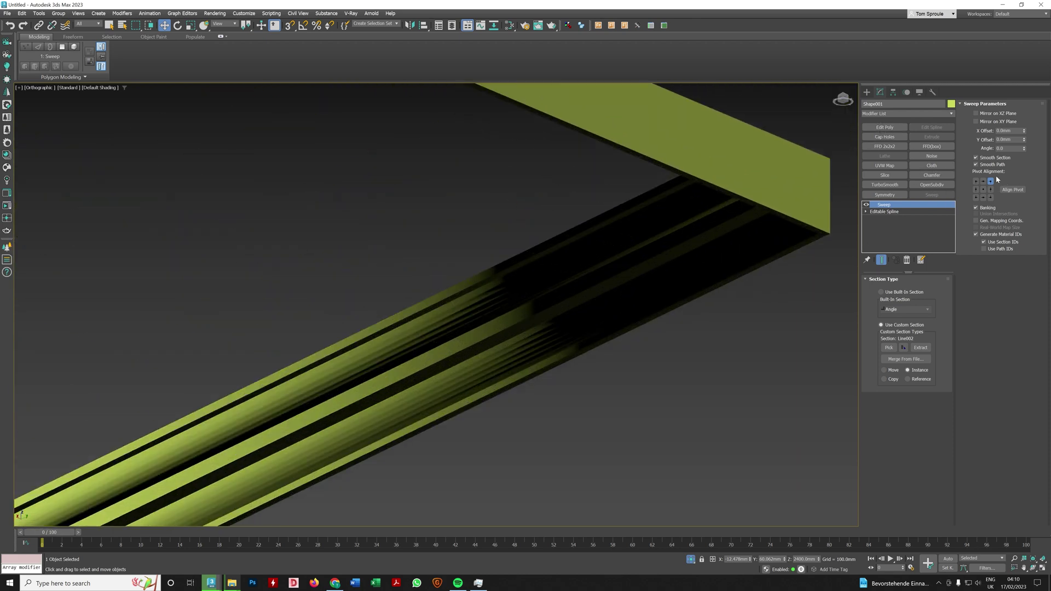
Uncheck Smooth Path in the Sweep parameters and review the frame from several angles
{"action": "left_click", "coordinate": [981, 166]}
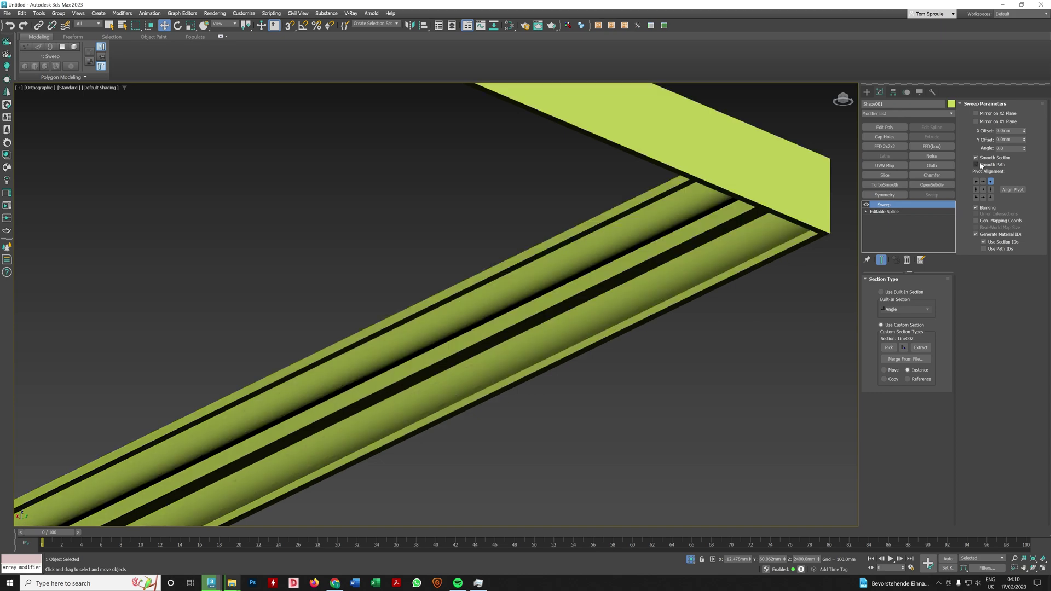
{"action": "scroll", "coordinate": [716, 234], "scroll_direction": "down", "scroll_amount": 7}
{"action": "middle_click_drag", "start_coordinate": [716, 235], "coordinate": [738, 244], "text": "alt"}
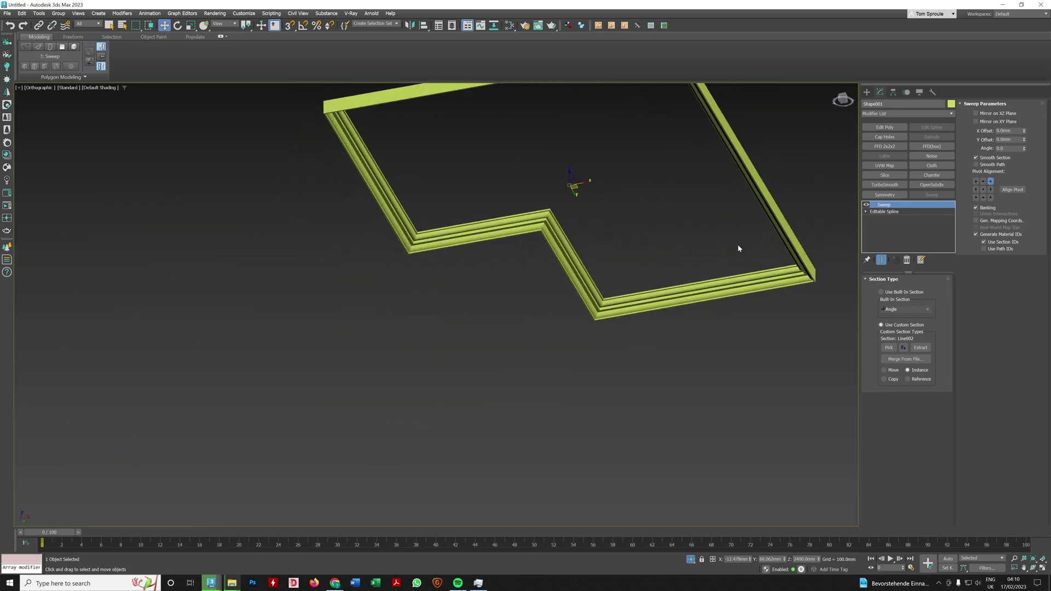
{"action": "scroll", "coordinate": [553, 252], "scroll_direction": "up", "scroll_amount": 6}
{"action": "scroll", "coordinate": [643, 221], "scroll_direction": "up", "scroll_amount": 5}
{"action": "scroll", "coordinate": [644, 222], "scroll_direction": "down", "scroll_amount": 10}
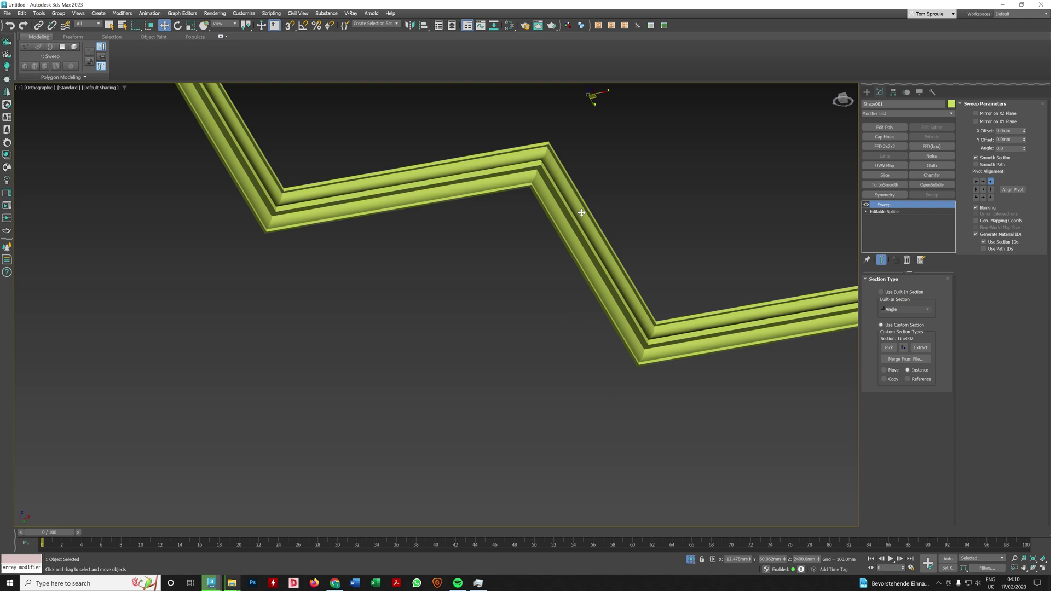
{"action": "middle_click_drag", "start_coordinate": [644, 221], "coordinate": [616, 196], "text": "alt"}
{"action": "scroll", "coordinate": [629, 201], "scroll_direction": "up", "scroll_amount": 10}
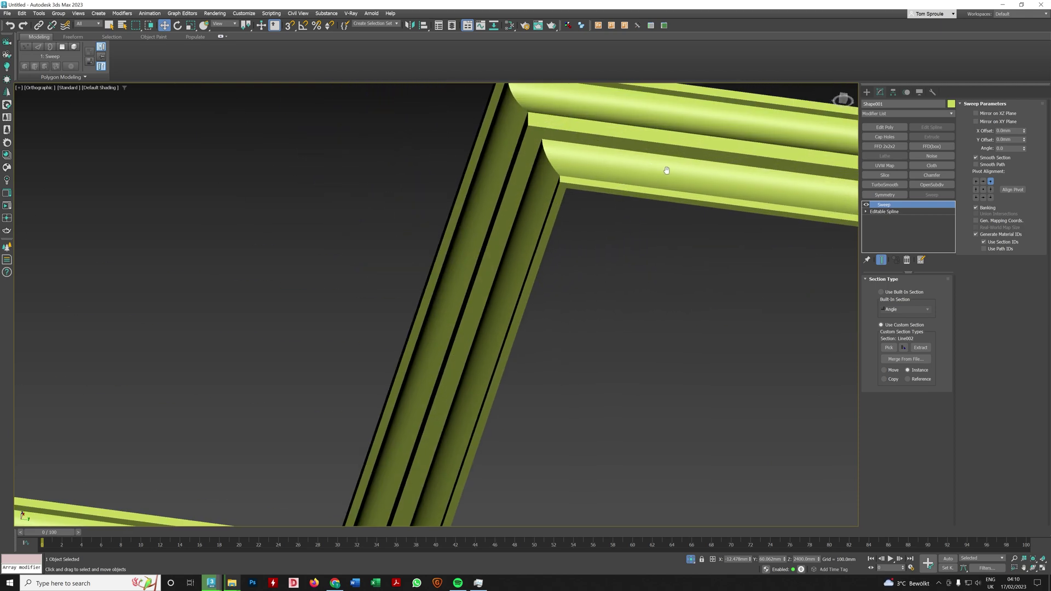
{"action": "scroll", "coordinate": [667, 169], "scroll_direction": "down", "scroll_amount": 3}
{"action": "scroll", "coordinate": [586, 202], "scroll_direction": "up", "scroll_amount": 5}
{"action": "scroll", "coordinate": [540, 209], "scroll_direction": "down", "scroll_amount": 10}
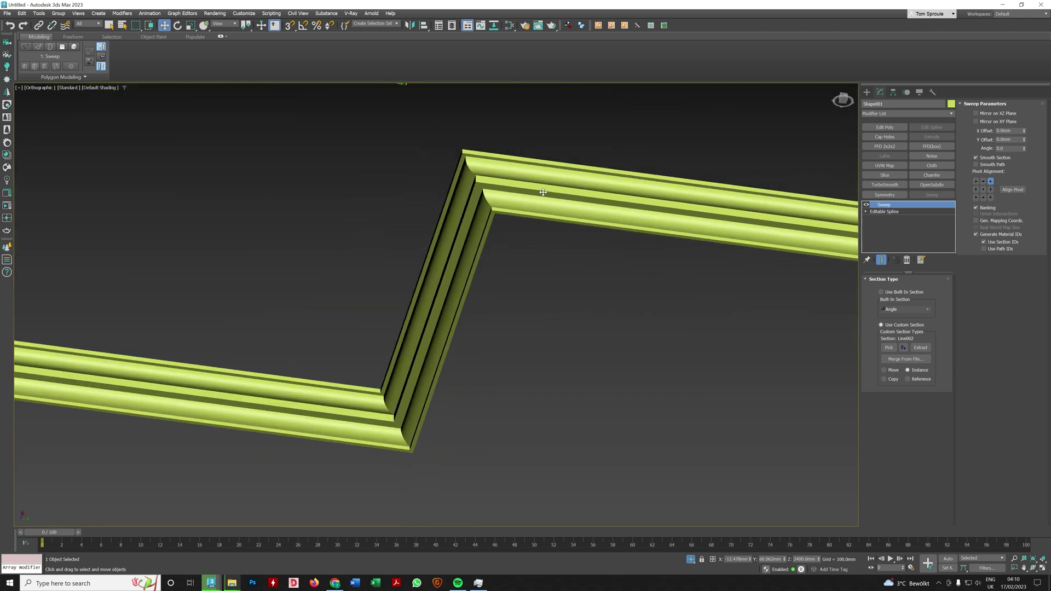
{"action": "middle_click_drag", "start_coordinate": [568, 197], "coordinate": [555, 196], "text": "alt"}
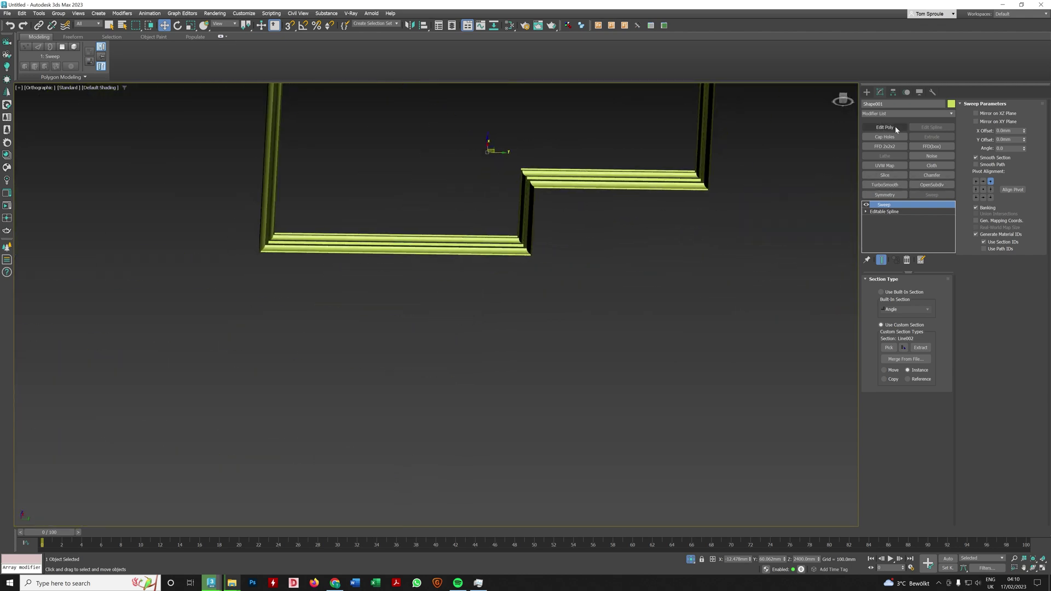
{"action": "left_click", "coordinate": [888, 113]}
{"action": "left_click", "coordinate": [888, 113]}
Add an Edit Poly modifier, select all polygons and apply Auto Smooth to the moulding
{"action": "left_click", "coordinate": [883, 128]}
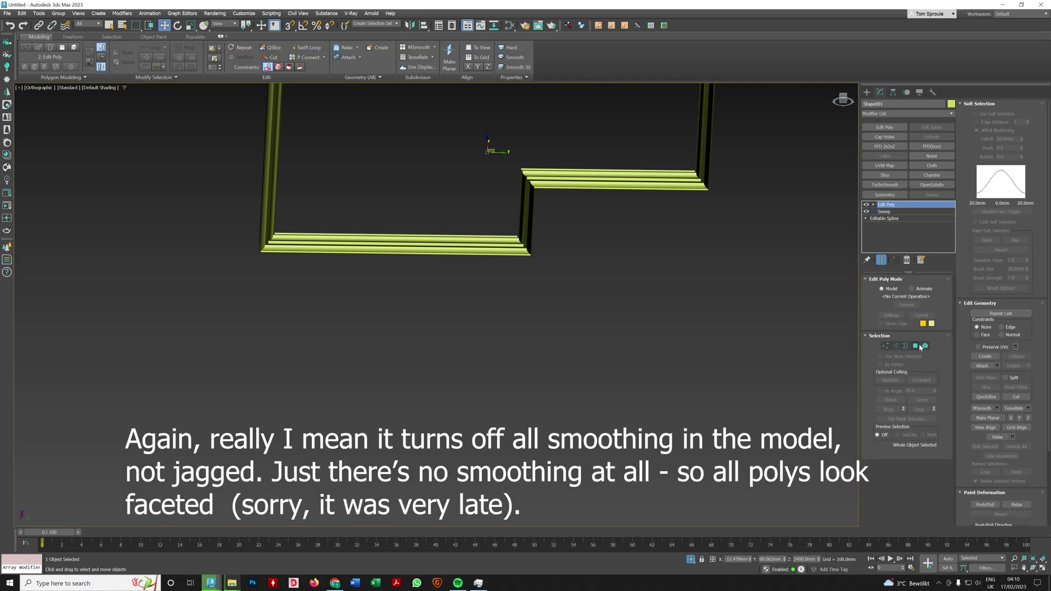
{"action": "left_click", "coordinate": [917, 346]}
{"action": "key", "text": "ctrl+a"}
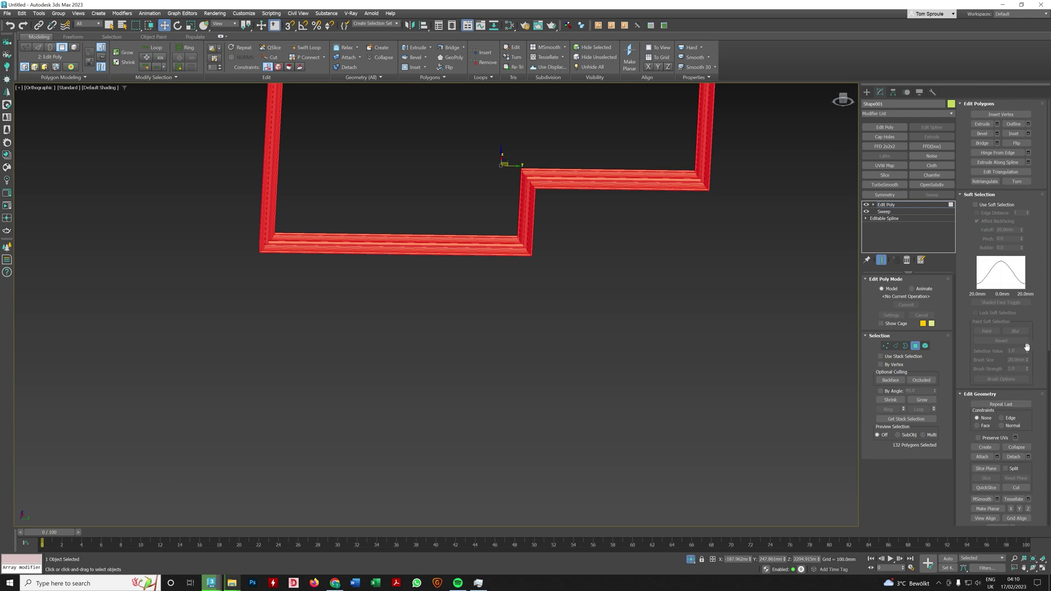
{"action": "scroll", "coordinate": [1033, 380], "scroll_direction": "down", "scroll_amount": 3}
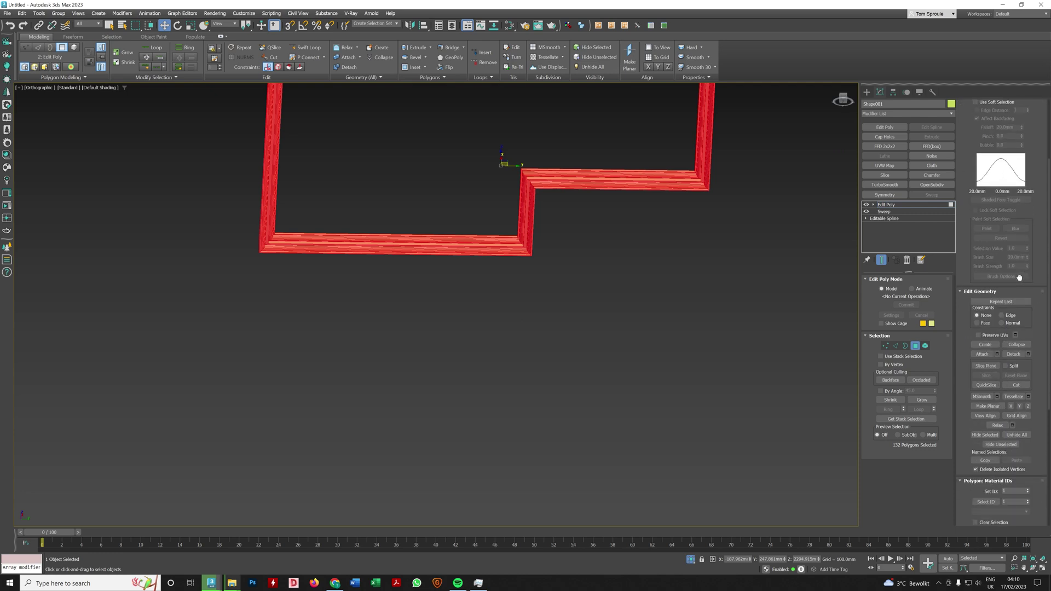
{"action": "scroll", "coordinate": [1030, 465], "scroll_direction": "down", "scroll_amount": 7}
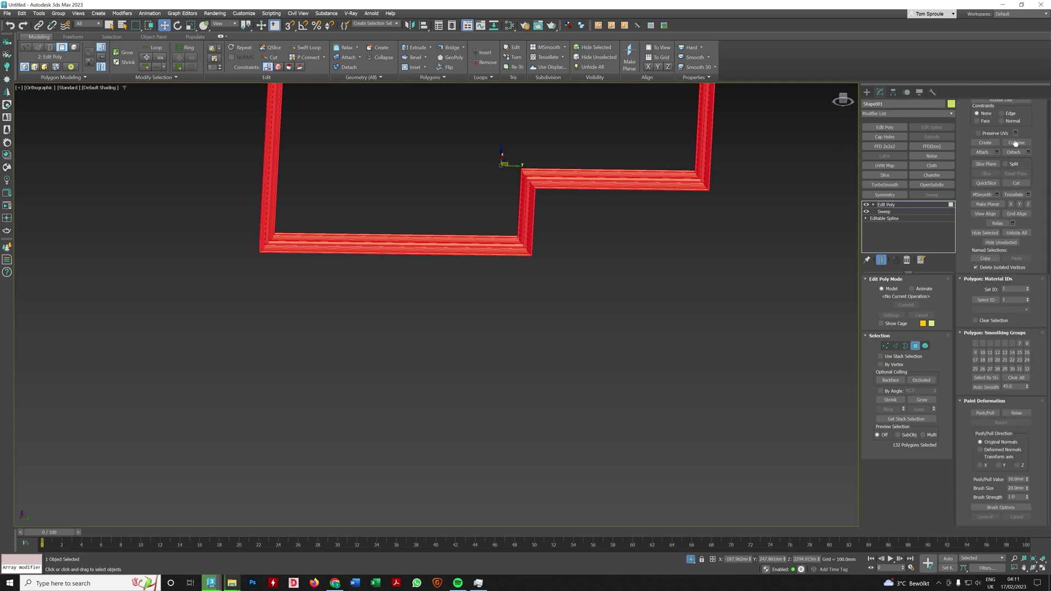
{"action": "left_click", "coordinate": [987, 388]}
{"action": "middle_click_drag", "start_coordinate": [648, 253], "coordinate": [667, 315]}
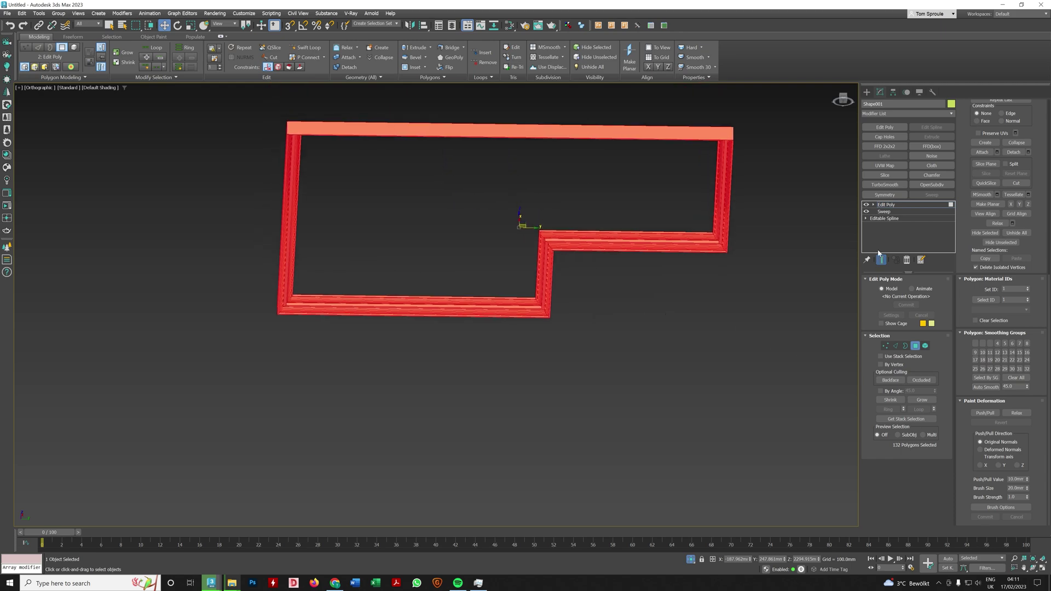
{"action": "left_click", "coordinate": [883, 207]}
Orbit and zoom around the moulding to inspect its smoothed shading
{"action": "middle_click_drag", "start_coordinate": [673, 279], "coordinate": [703, 259], "text": "alt"}
{"action": "middle_click_drag", "start_coordinate": [735, 213], "coordinate": [725, 244], "text": "alt"}
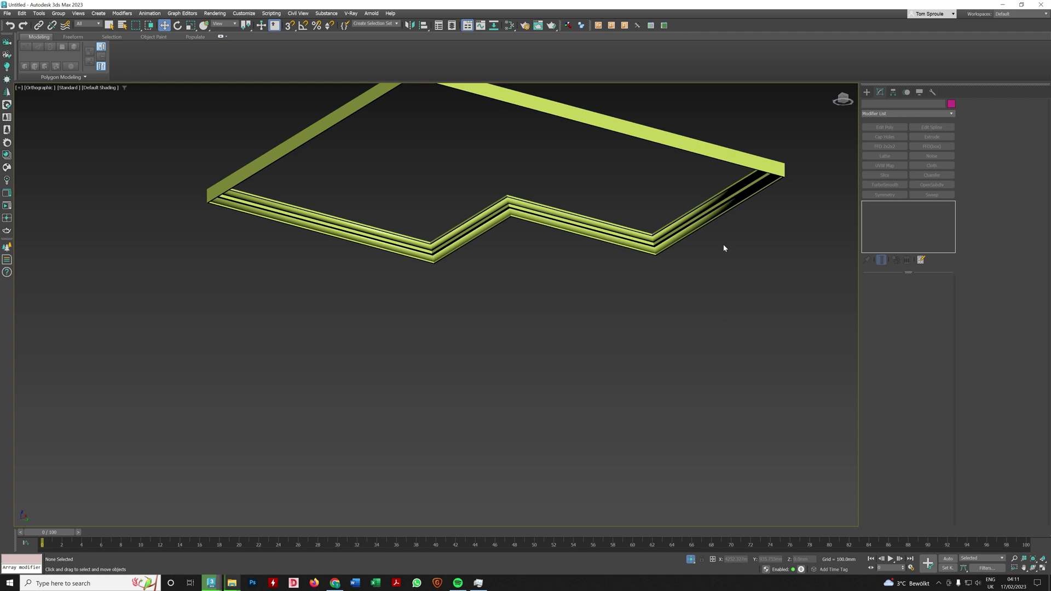
{"action": "scroll", "coordinate": [725, 245], "scroll_direction": "up", "scroll_amount": 5}
{"action": "middle_click_drag", "start_coordinate": [735, 201], "coordinate": [836, 218], "text": "alt"}
{"action": "scroll", "coordinate": [637, 265], "scroll_direction": "up", "scroll_amount": 5}
{"action": "scroll", "coordinate": [661, 259], "scroll_direction": "down", "scroll_amount": 5}
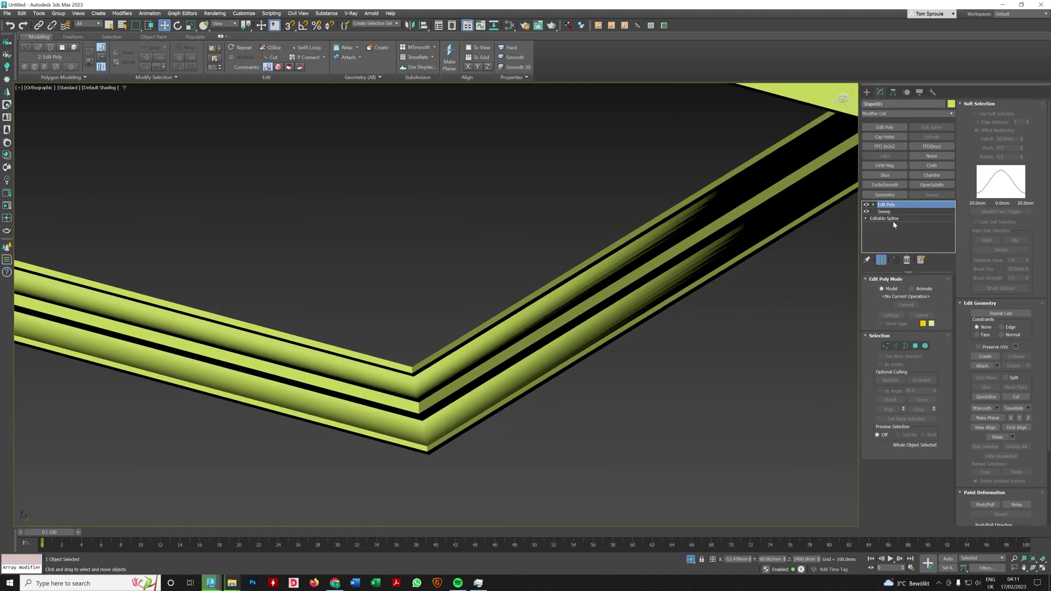
{"action": "middle_click_drag", "start_coordinate": [688, 243], "coordinate": [692, 246], "text": "alt"}
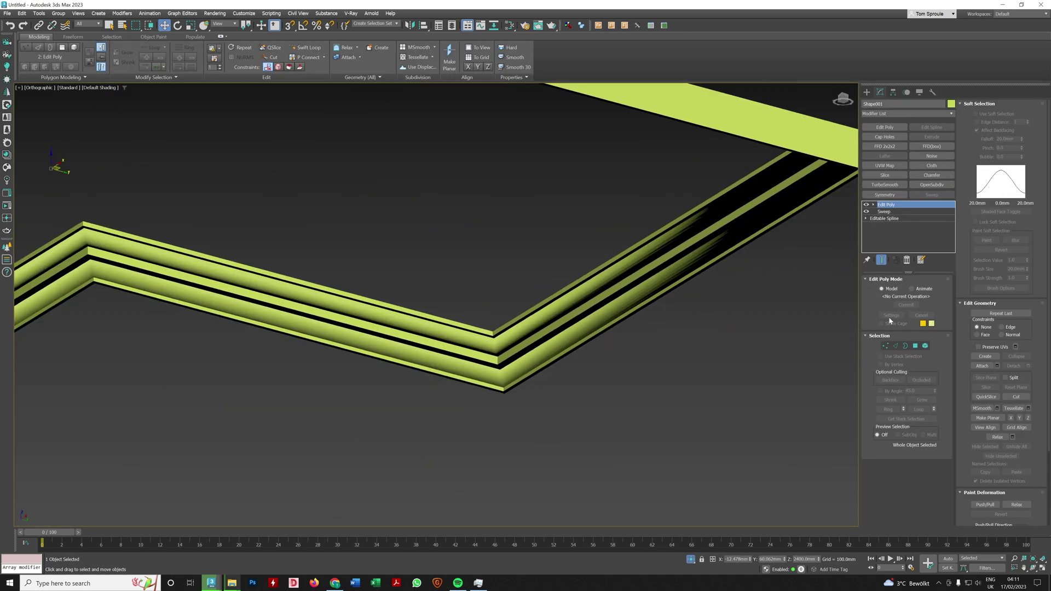
In Polygon mode, select the streaked front, top, right, inner-step and bottom runs of the moulding
{"action": "left_click", "coordinate": [915, 346]}
{"action": "scroll", "coordinate": [689, 240], "scroll_direction": "down", "scroll_amount": 8}
{"action": "middle_click_drag", "start_coordinate": [693, 248], "coordinate": [679, 319], "text": "alt"}
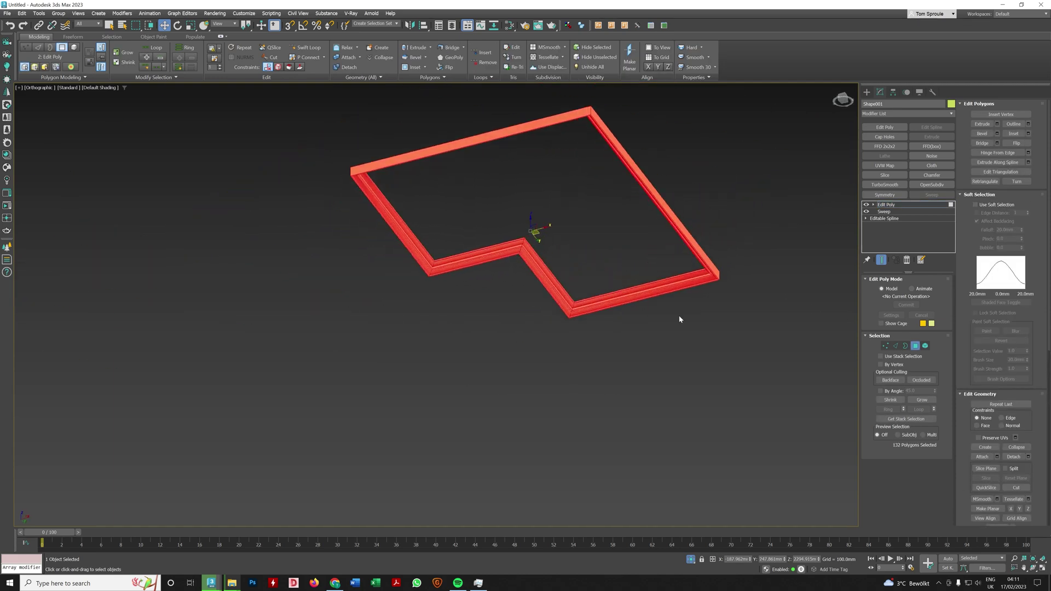
{"action": "left_click_drag", "start_coordinate": [661, 324], "coordinate": [585, 248]}
{"action": "middle_click_drag", "start_coordinate": [585, 248], "coordinate": [583, 233], "text": "alt"}
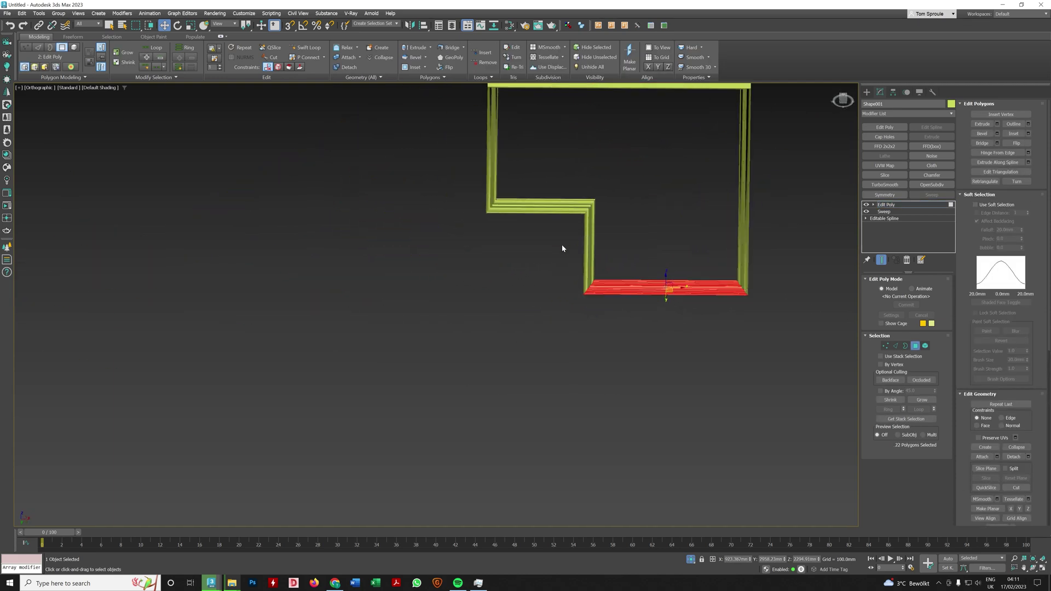
{"action": "left_click_drag", "start_coordinate": [563, 246], "coordinate": [536, 164], "text": "ctrl"}
{"action": "scroll", "coordinate": [622, 251], "scroll_direction": "down", "scroll_amount": 3}
{"action": "left_click", "coordinate": [608, 219], "text": "ctrl"}
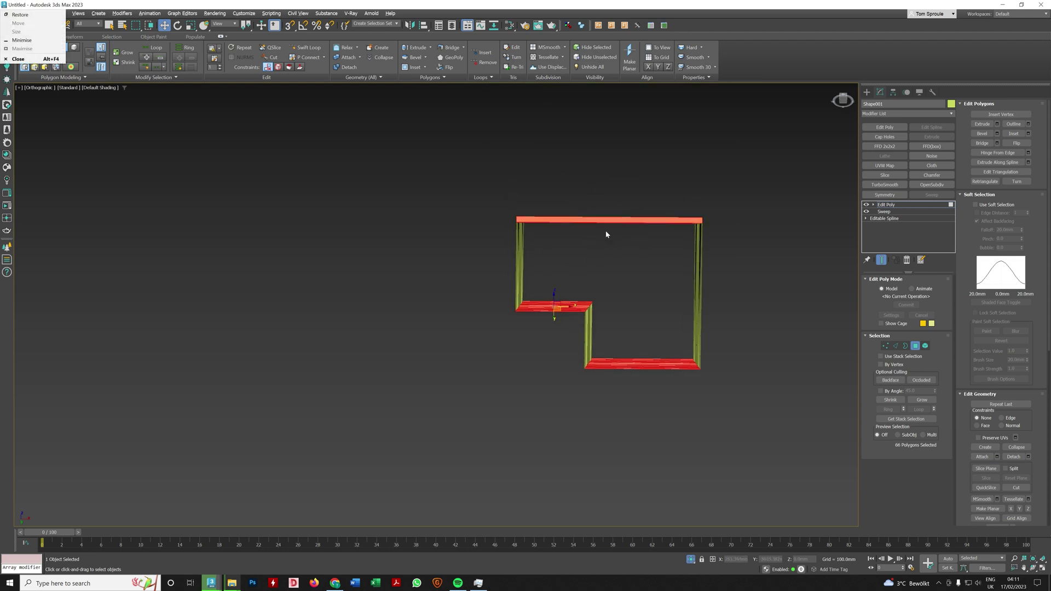
{"action": "middle_click_drag", "start_coordinate": [608, 232], "coordinate": [649, 252], "text": "alt"}
{"action": "left_click", "coordinate": [658, 202]}
{"action": "middle_click_drag", "start_coordinate": [658, 201], "coordinate": [641, 263], "text": "alt"}
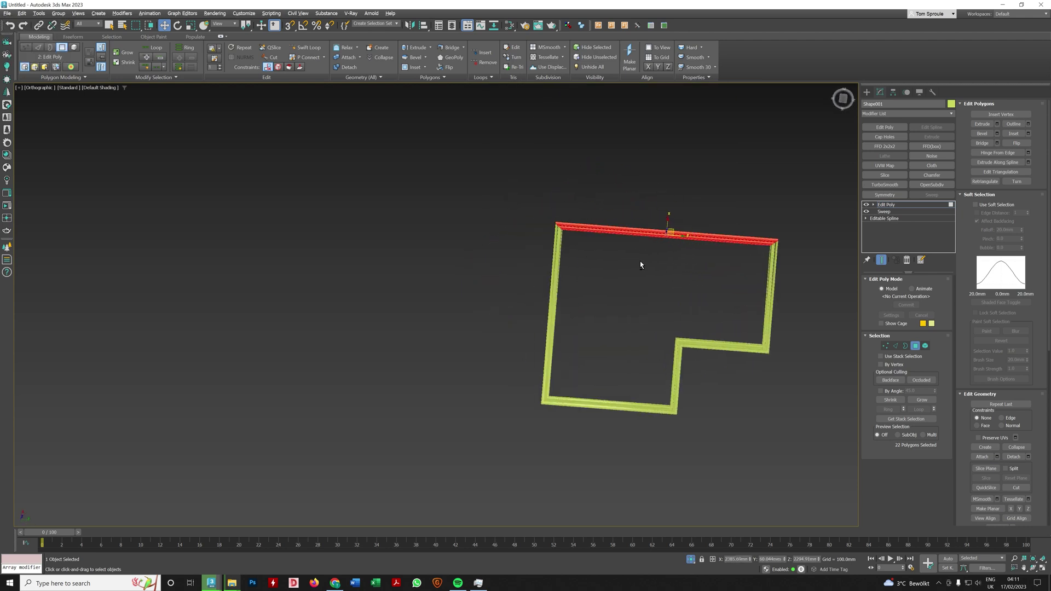
{"action": "left_click", "coordinate": [712, 345], "text": "ctrl"}
{"action": "left_click", "coordinate": [605, 404], "text": "ctrl"}
{"action": "middle_click_drag", "start_coordinate": [605, 403], "coordinate": [663, 358], "text": "alt"}
{"action": "scroll", "coordinate": [664, 358], "scroll_direction": "up", "scroll_amount": 5}
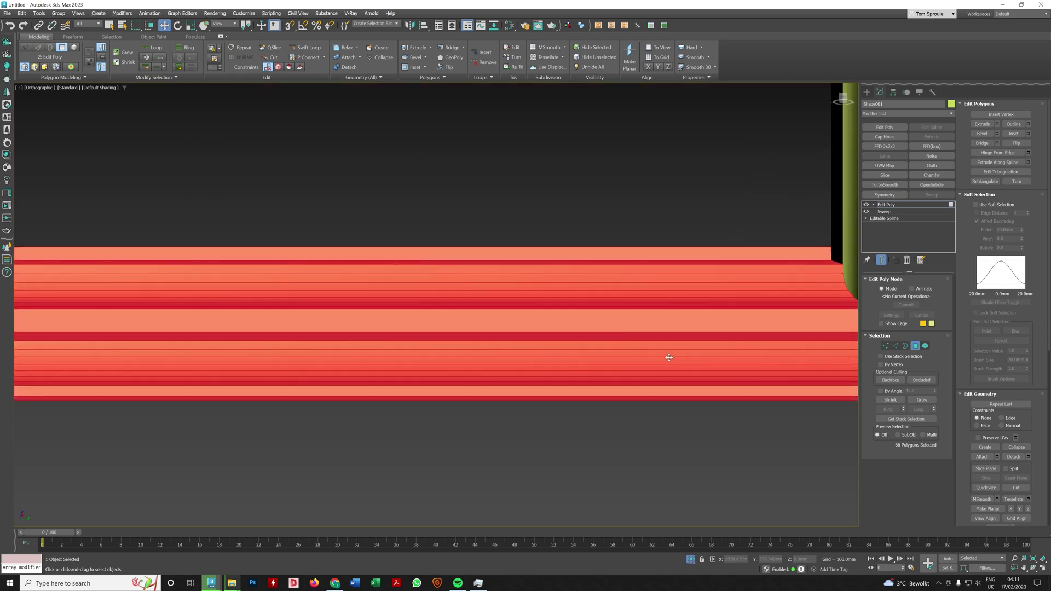
Check the selected runs' shading in wireframe (F3) and edged-faces (F4) views, then return to shaded
{"action": "key", "text": "F3"}
{"action": "key", "text": "F3"}
{"action": "key", "text": "F4"}
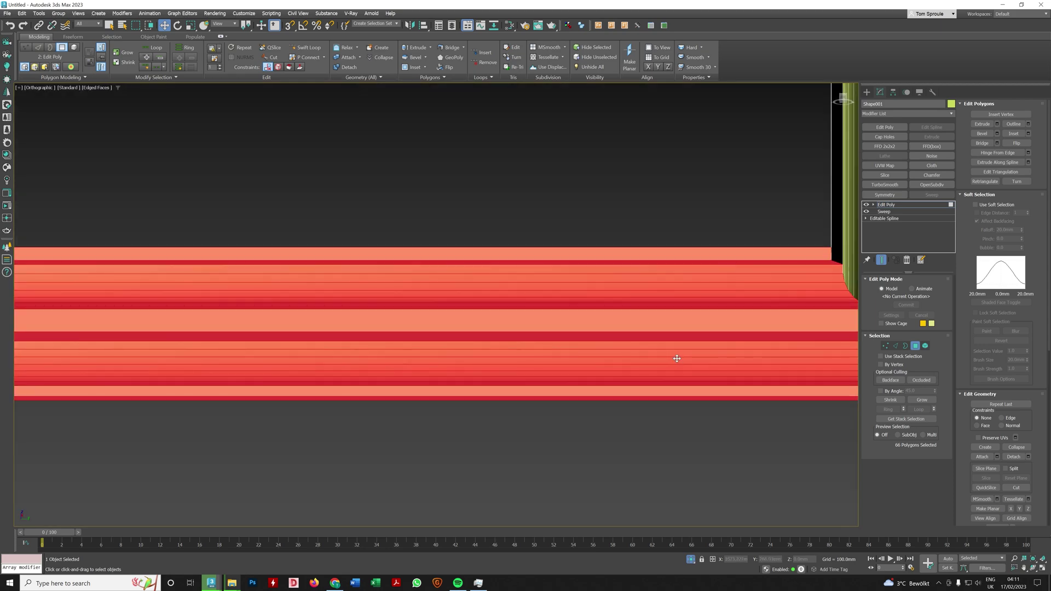
{"action": "scroll", "coordinate": [657, 356], "scroll_direction": "down", "scroll_amount": 3}
{"action": "middle_click_drag", "start_coordinate": [645, 355], "coordinate": [668, 358], "text": "alt"}
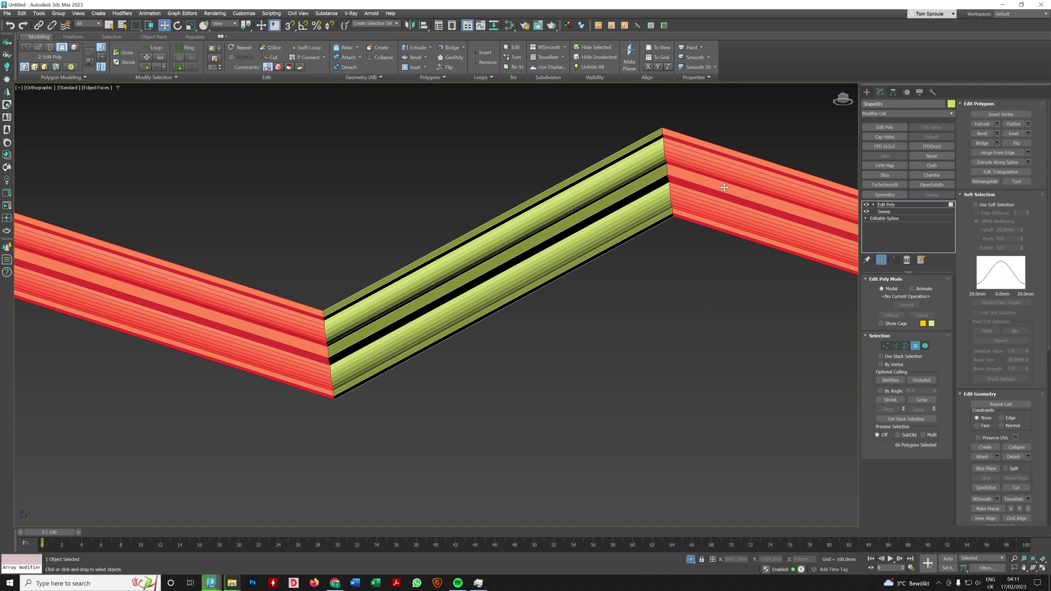
{"action": "scroll", "coordinate": [725, 188], "scroll_direction": "up", "scroll_amount": 5}
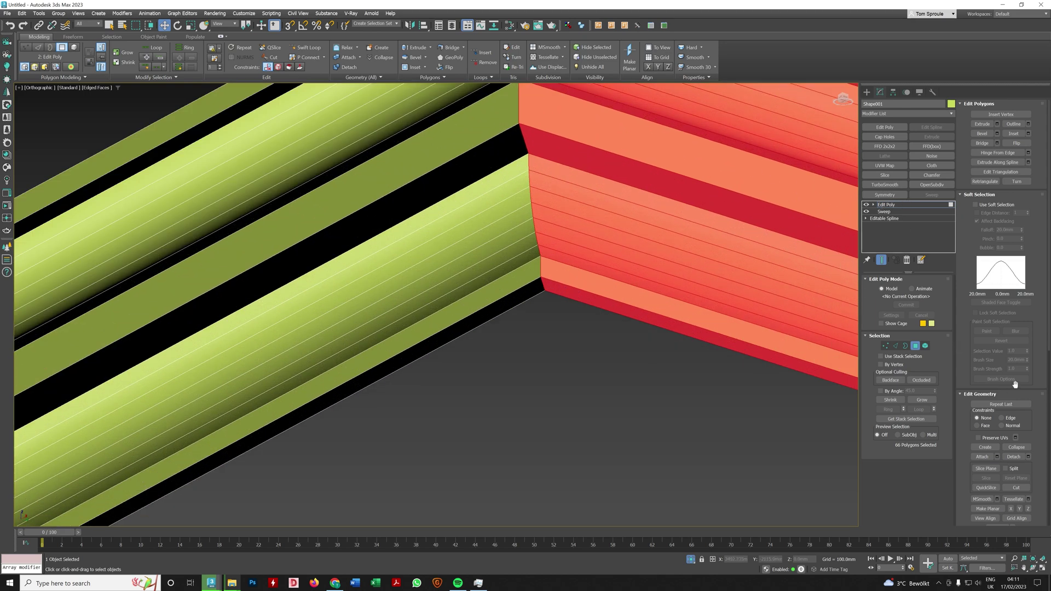
{"action": "scroll", "coordinate": [1015, 384], "scroll_direction": "down", "scroll_amount": 5}
{"action": "scroll", "coordinate": [547, 307], "scroll_direction": "down", "scroll_amount": 8}
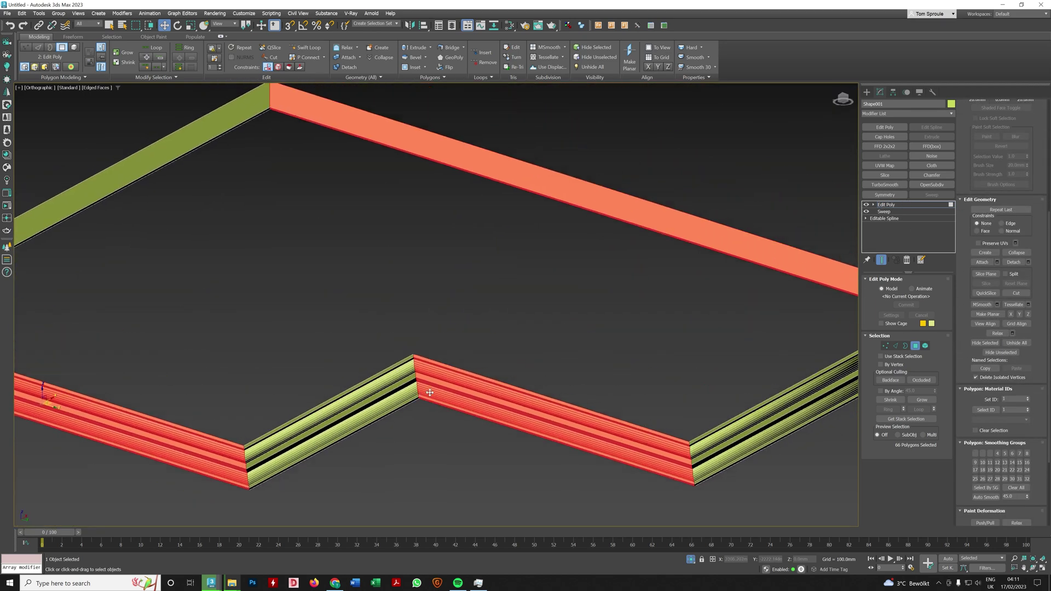
{"action": "scroll", "coordinate": [521, 390], "scroll_direction": "up", "scroll_amount": 6}
{"action": "key", "text": "F4"}
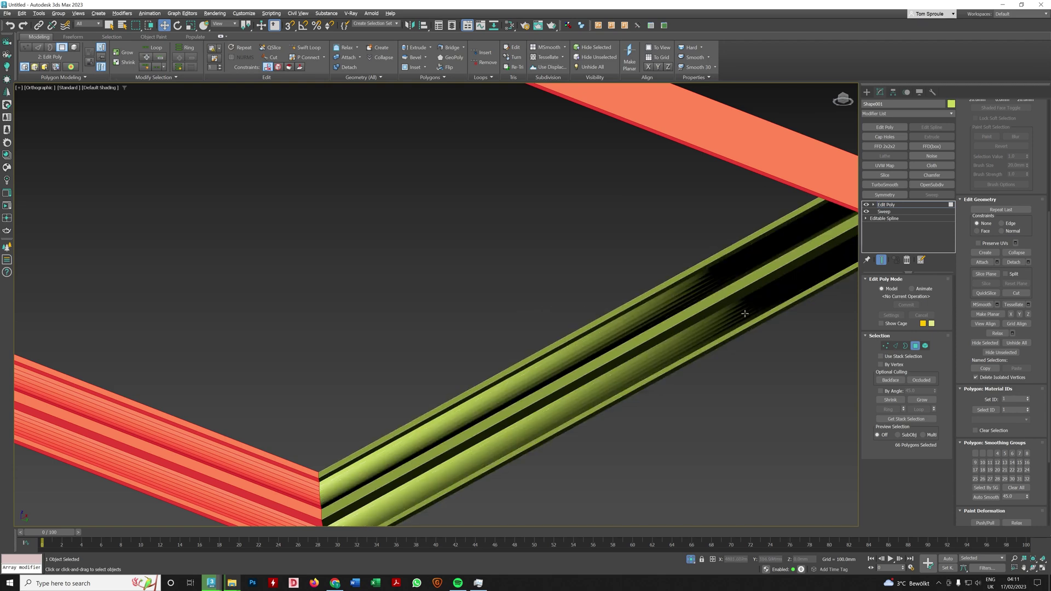
{"action": "scroll", "coordinate": [1023, 432], "scroll_direction": "down", "scroll_amount": 5}
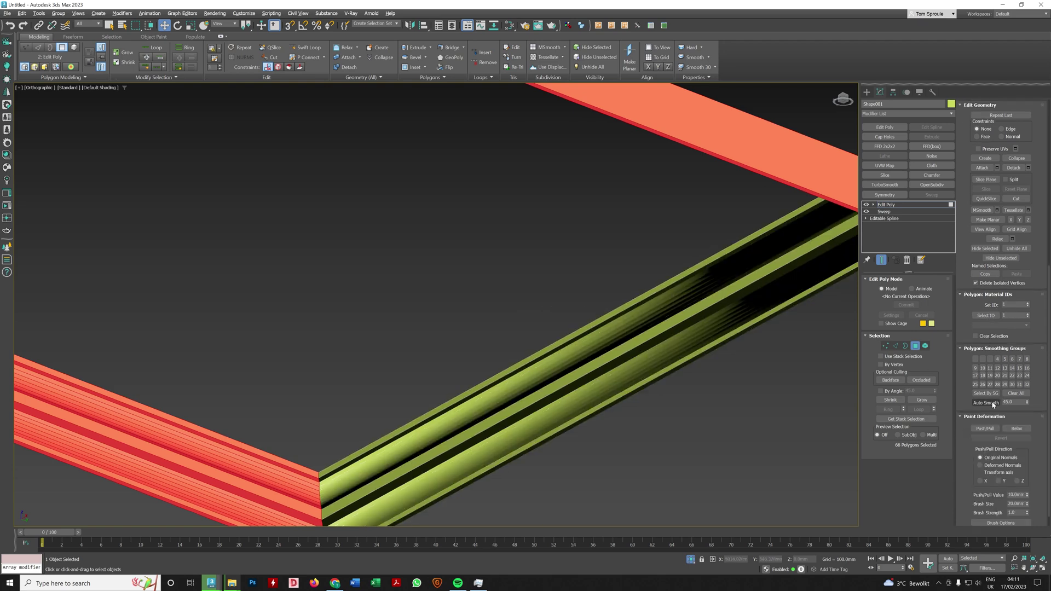
{"action": "scroll", "coordinate": [662, 327], "scroll_direction": "down", "scroll_amount": 4}
{"action": "middle_click_drag", "start_coordinate": [662, 327], "coordinate": [728, 258], "text": "alt"}
Return to object level and pan and zoom to review the whole moulding
{"action": "left_click", "coordinate": [879, 208]}
{"action": "scroll", "coordinate": [637, 298], "scroll_direction": "up", "scroll_amount": 8}
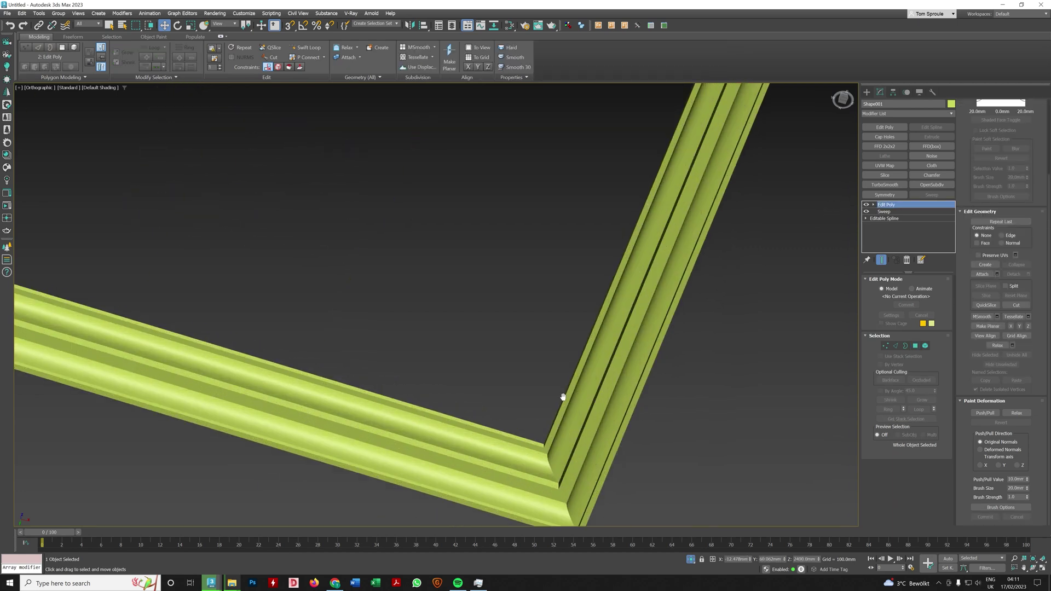
{"action": "scroll", "coordinate": [637, 298], "scroll_direction": "up", "scroll_amount": 3}
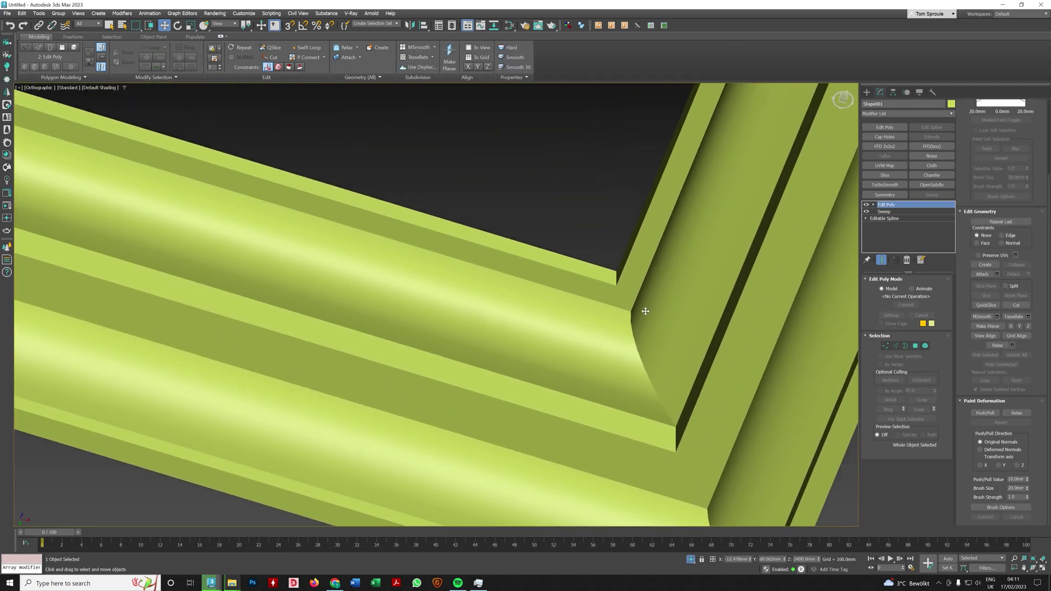
{"action": "scroll", "coordinate": [687, 410], "scroll_direction": "down", "scroll_amount": 10}
{"action": "middle_click_drag", "start_coordinate": [752, 313], "coordinate": [530, 314]}
{"action": "scroll", "coordinate": [557, 258], "scroll_direction": "down", "scroll_amount": 8}
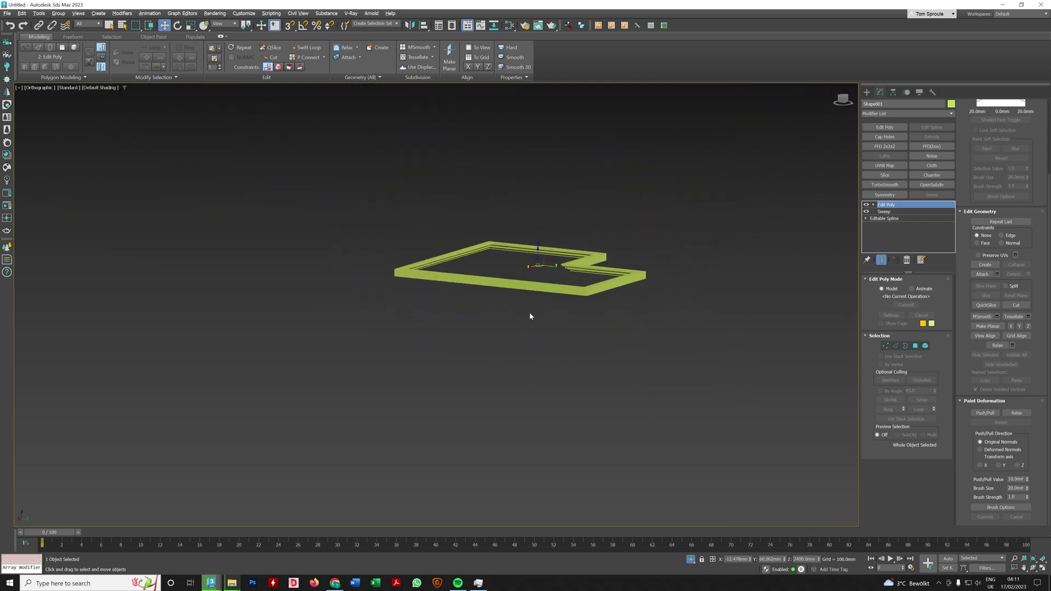
{"action": "scroll", "coordinate": [568, 275], "scroll_direction": "up", "scroll_amount": 10}
{"action": "scroll", "coordinate": [568, 276], "scroll_direction": "up", "scroll_amount": 5}
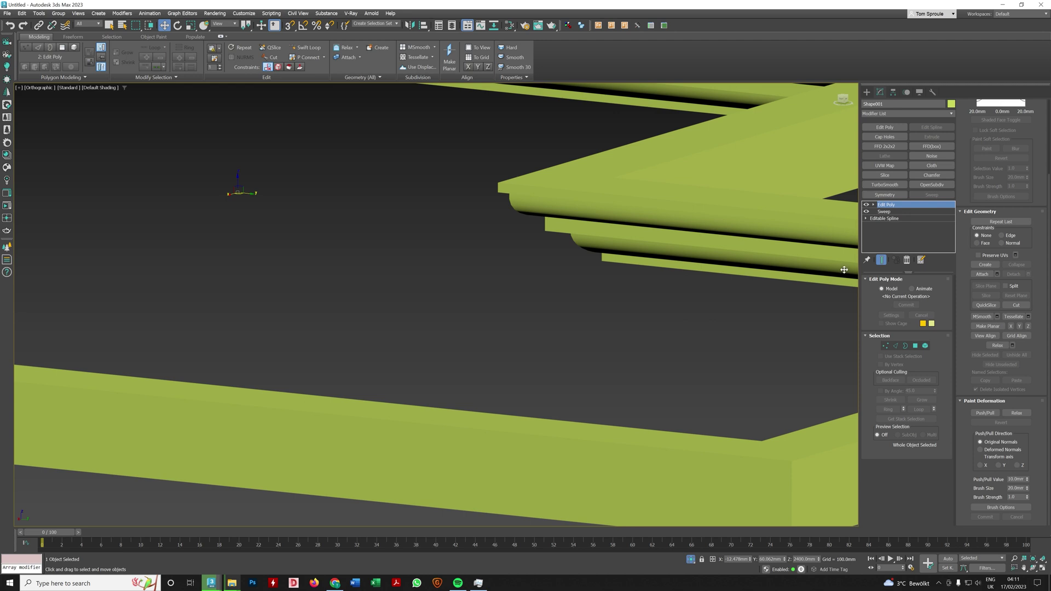
{"action": "scroll", "coordinate": [697, 291], "scroll_direction": "down", "scroll_amount": 12}
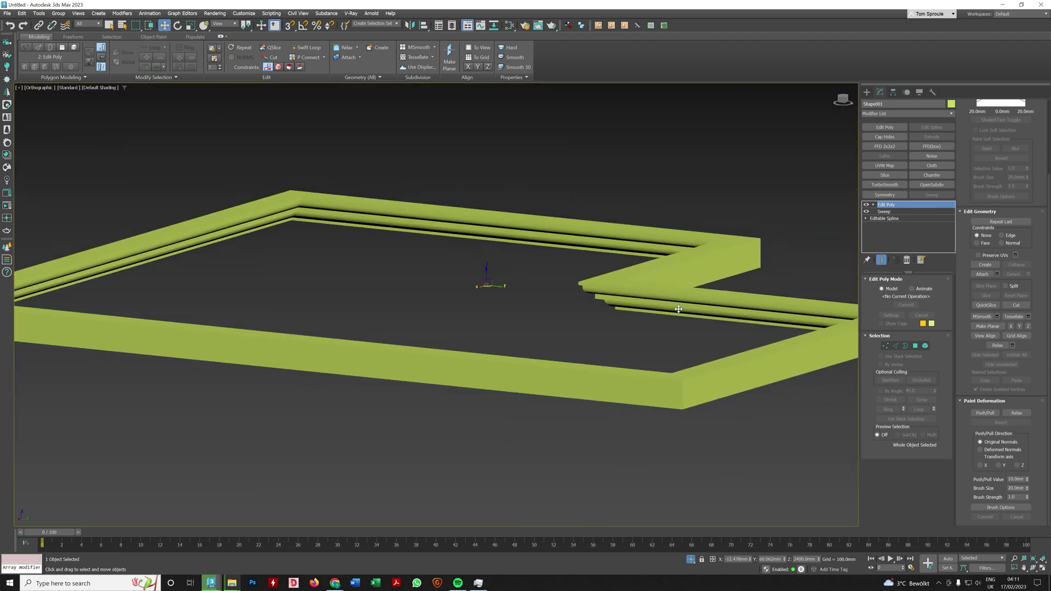
End Isolate Selection so the walls reappear around the moulding
{"action": "left_click", "coordinate": [690, 562]}
{"action": "scroll", "coordinate": [555, 395], "scroll_direction": "down", "scroll_amount": 4}
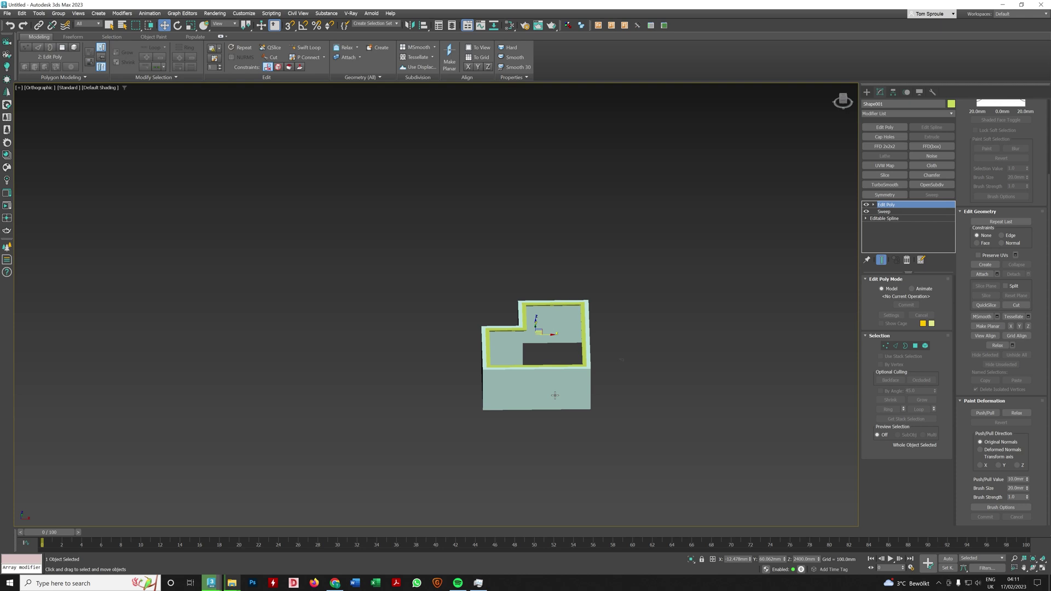
{"action": "middle_click_drag", "start_coordinate": [556, 395], "coordinate": [570, 413], "text": "alt"}
{"action": "scroll", "coordinate": [570, 412], "scroll_direction": "up", "scroll_amount": 6}
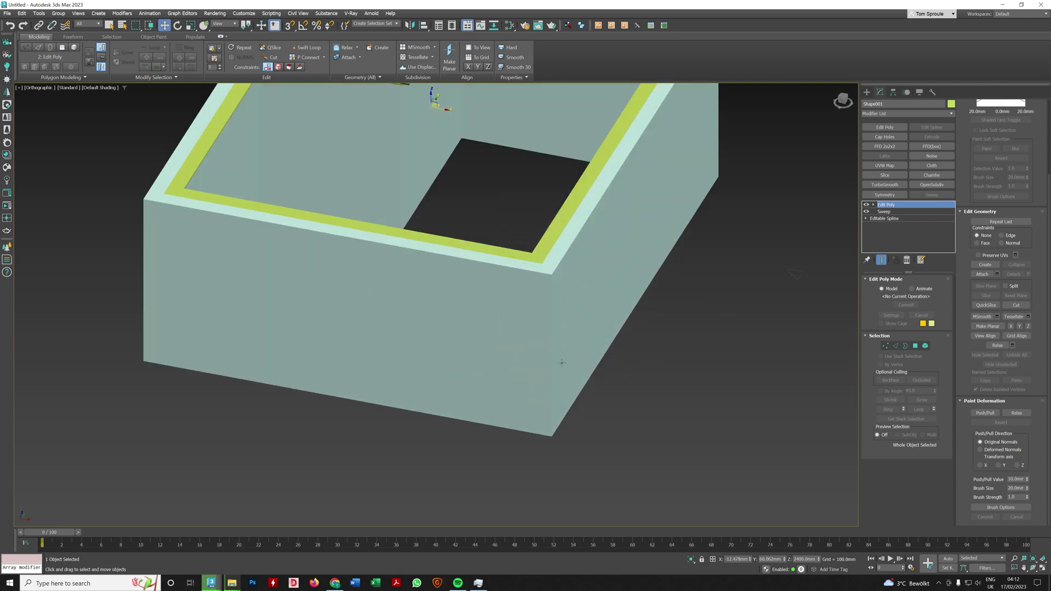
{"action": "middle_click_drag", "start_coordinate": [559, 363], "coordinate": [607, 406], "text": "alt"}
Clone the moulding as a copy named Shape002 and reset its Z height to 0.0mm
{"action": "right_click", "coordinate": [656, 316]}
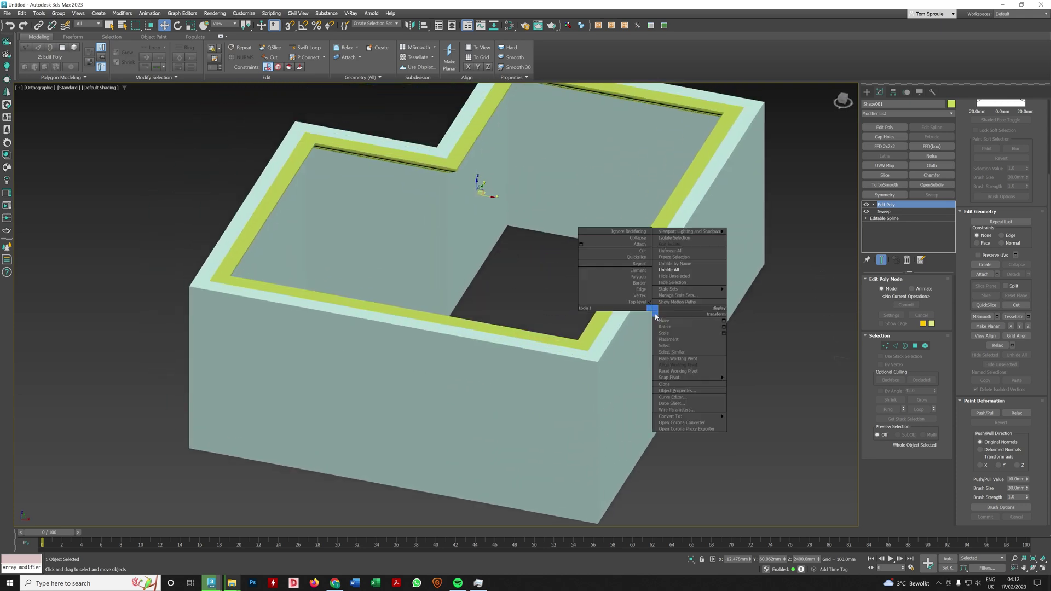
{"action": "left_click", "coordinate": [669, 383]}
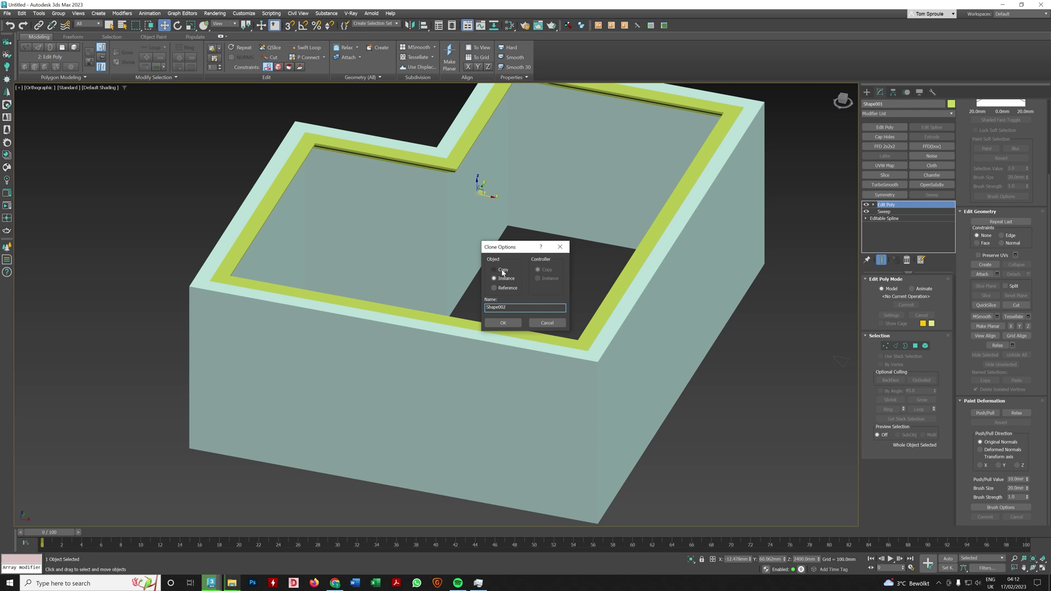
{"action": "left_click", "coordinate": [503, 323]}
{"action": "middle_click_drag", "start_coordinate": [574, 338], "coordinate": [584, 349], "text": "alt"}
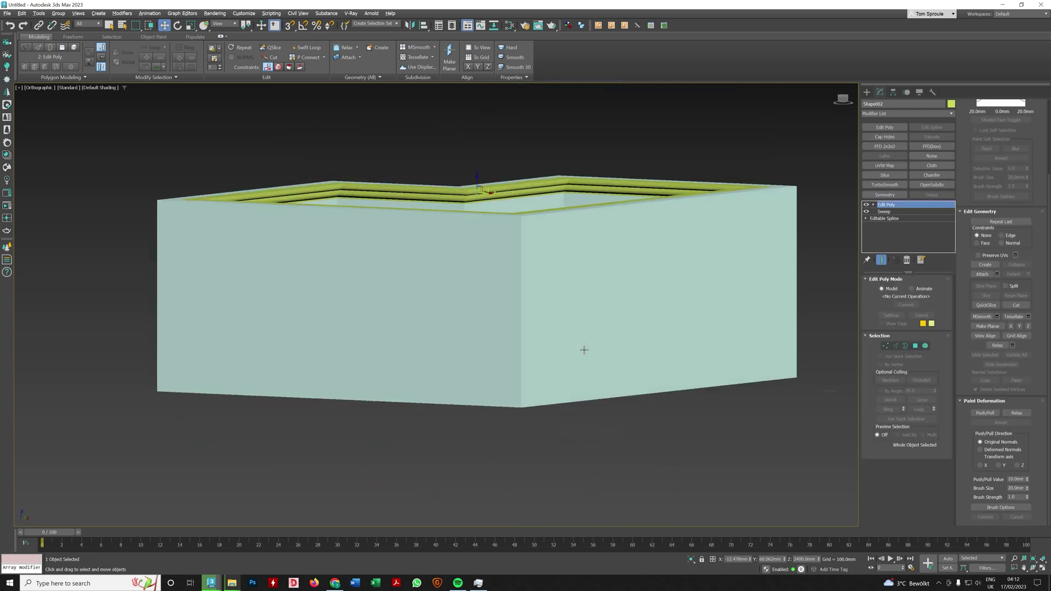
{"action": "right_click", "coordinate": [819, 559]}
Isolate Shape002 and delete its Edit Poly and Sweep modifiers, leaving the bare L-shaped spline
{"action": "middle_click_drag", "start_coordinate": [794, 306], "coordinate": [811, 252], "text": "alt"}
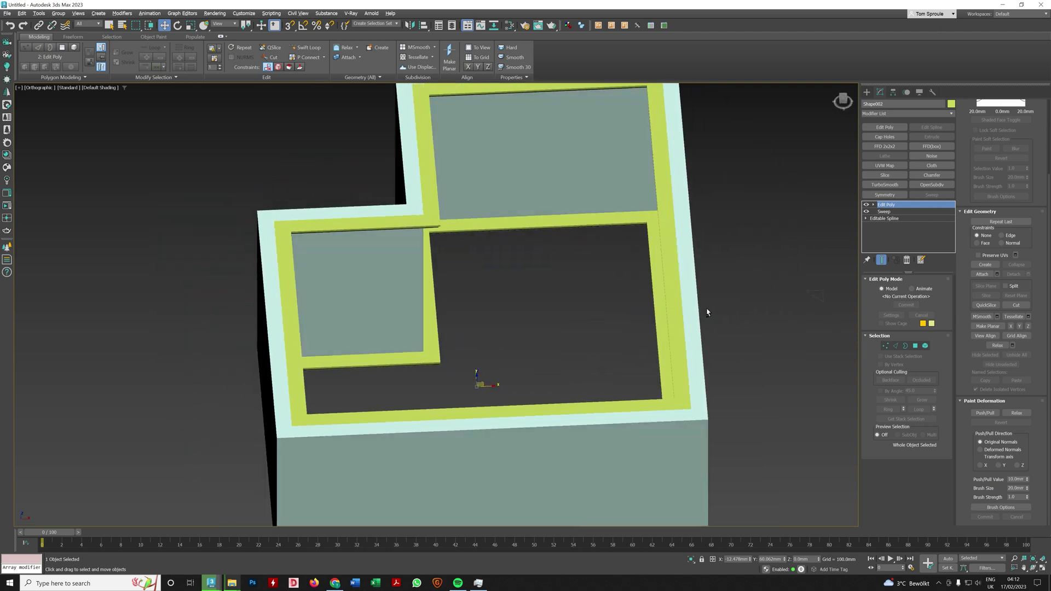
{"action": "key", "text": "alt+q"}
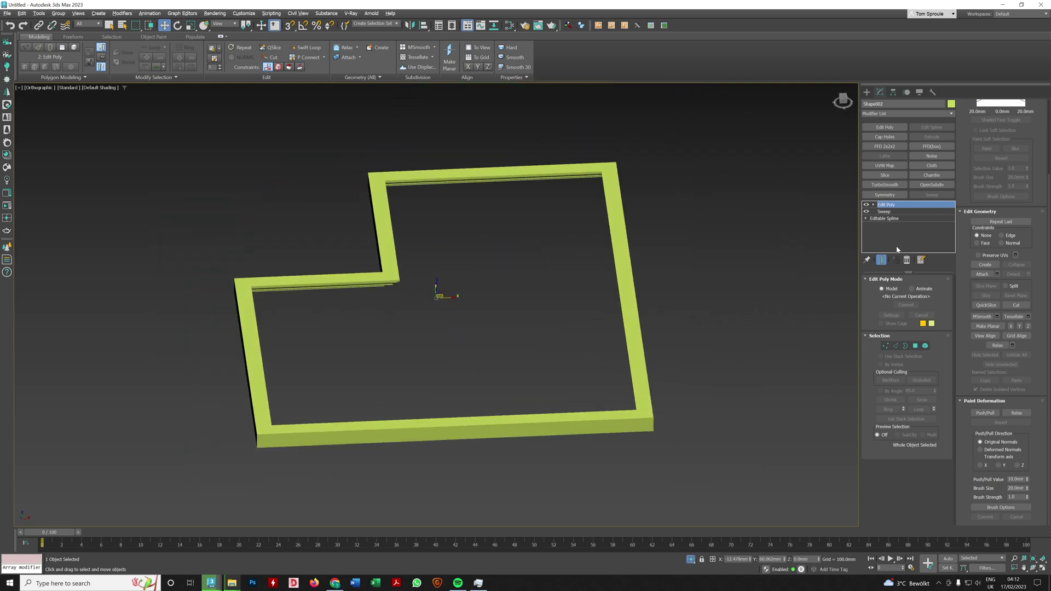
{"action": "left_click", "coordinate": [909, 262]}
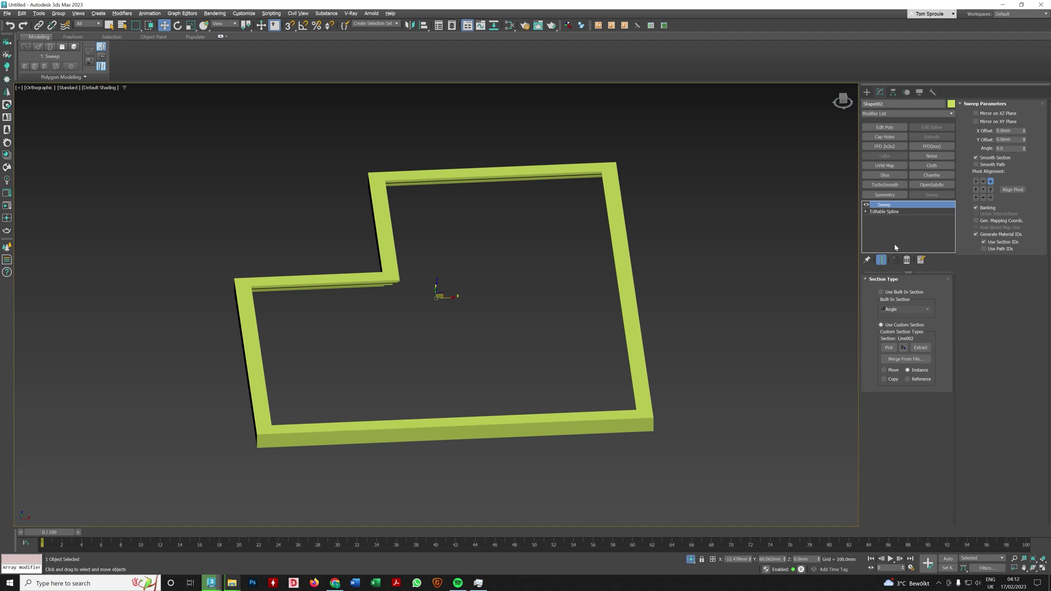
{"action": "left_click", "coordinate": [907, 260]}
In Top view, draw a Rectangle with length 150mm and width 30mm beside the room outline
{"action": "key", "text": "t"}
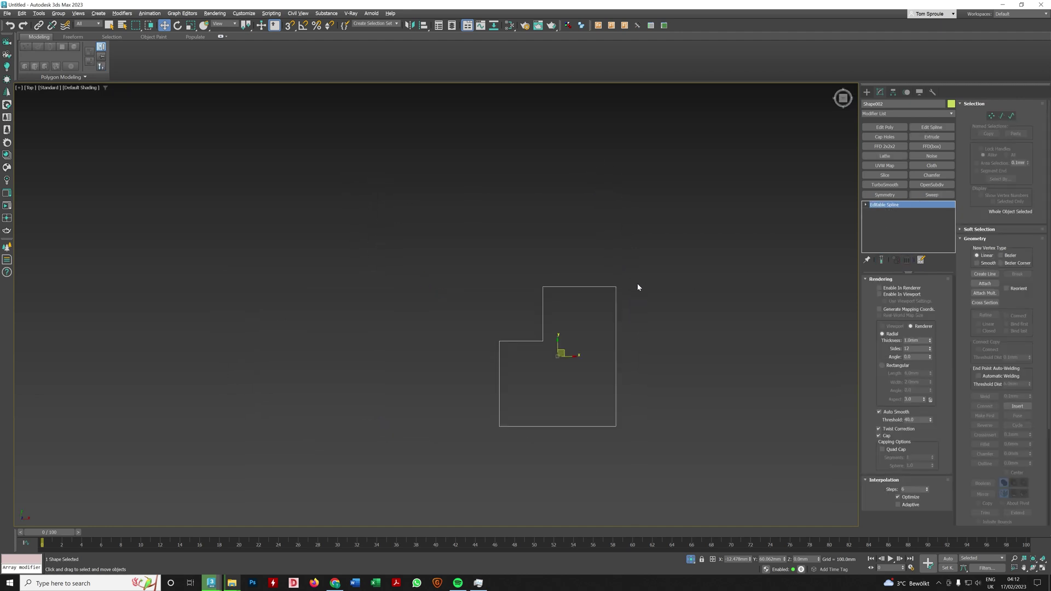
{"action": "key", "text": "z"}
{"action": "left_click", "coordinate": [866, 92]}
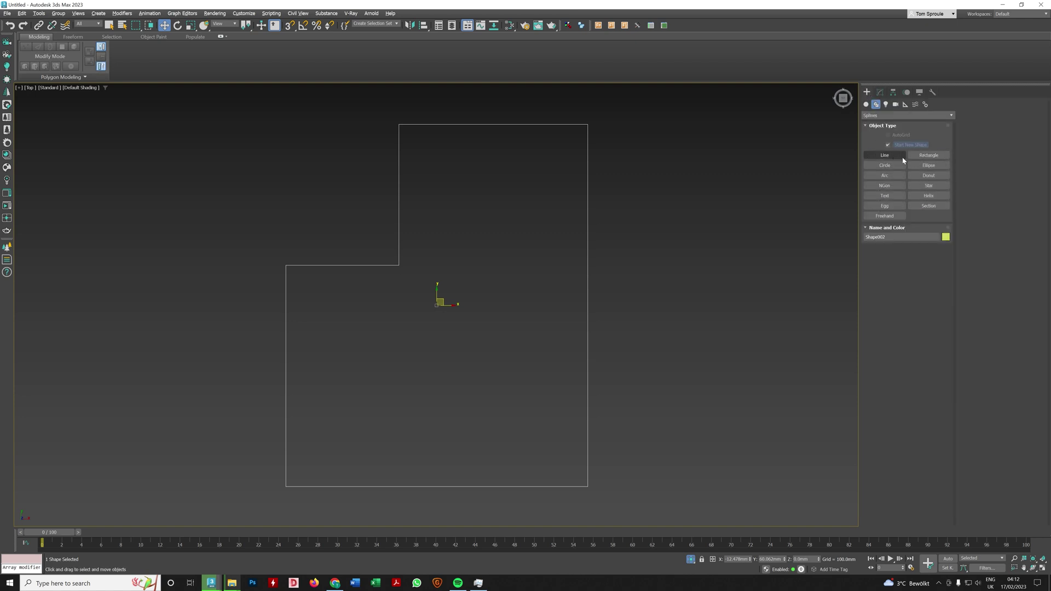
{"action": "left_click", "coordinate": [929, 155]}
{"action": "scroll", "coordinate": [662, 290], "scroll_direction": "up", "scroll_amount": 2}
{"action": "left_click_drag", "start_coordinate": [642, 276], "coordinate": [643, 300]}
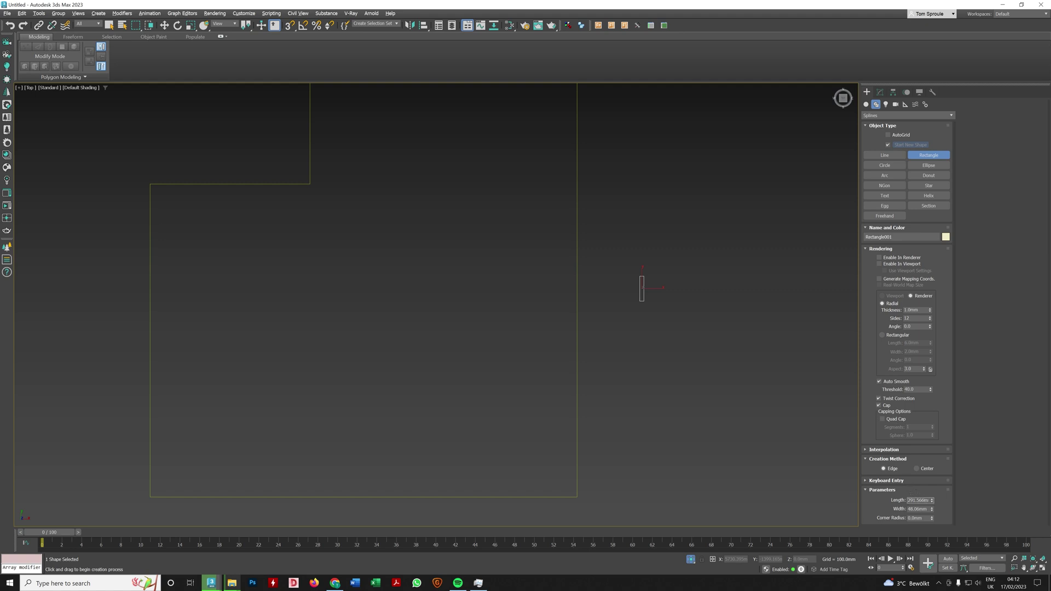
{"action": "type", "text": "150"}
{"action": "key", "text": "Tab"}
{"action": "type", "text": "30"}
{"action": "key", "text": "Tab"}
Add an Edit Spline modifier and collapse the rectangle to an Editable Spline
{"action": "left_click", "coordinate": [880, 91]}
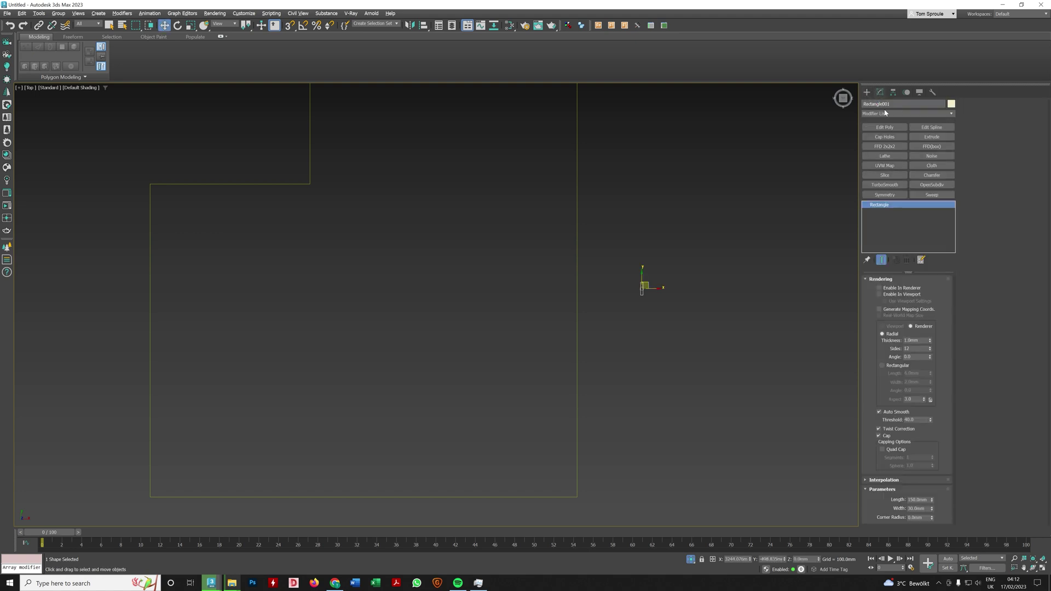
{"action": "left_click", "coordinate": [932, 127]}
{"action": "scroll", "coordinate": [621, 329], "scroll_direction": "up", "scroll_amount": 5}
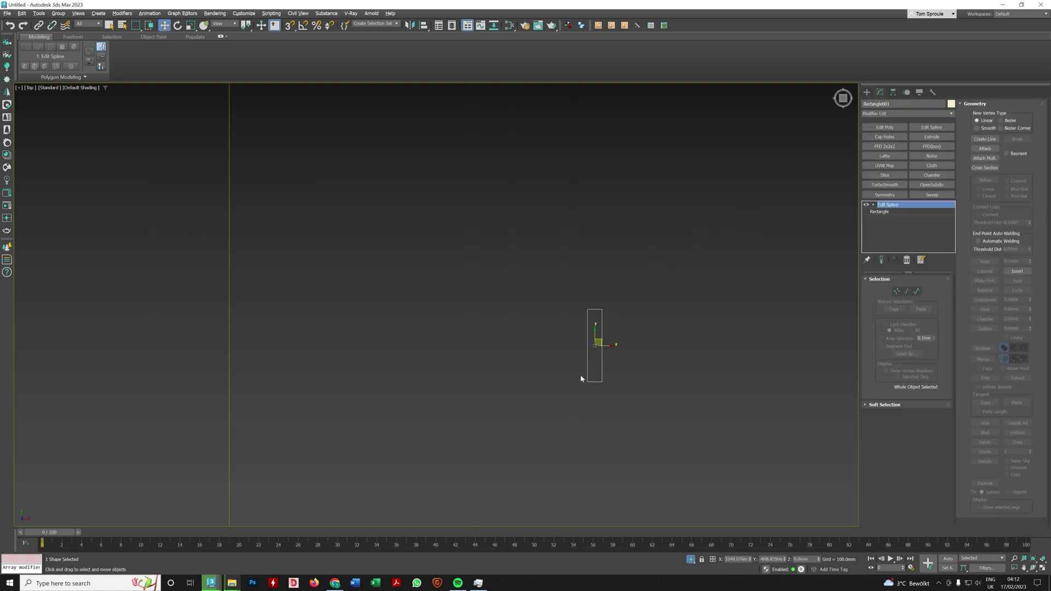
{"action": "scroll", "coordinate": [581, 378], "scroll_direction": "up", "scroll_amount": 3}
{"action": "key", "text": "s"}
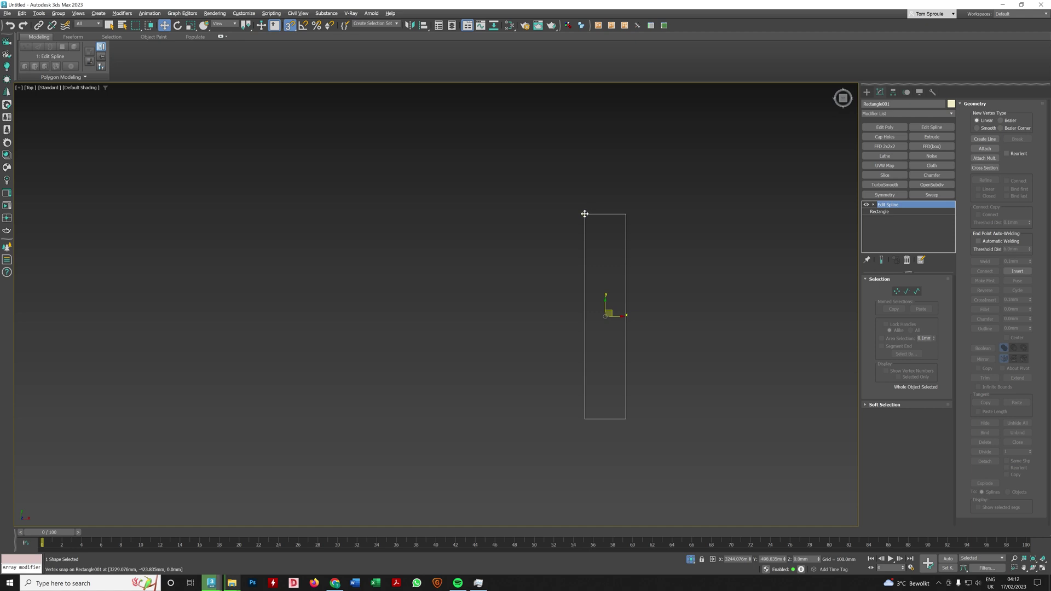
{"action": "right_click", "coordinate": [892, 205]}
{"action": "left_click", "coordinate": [911, 273]}
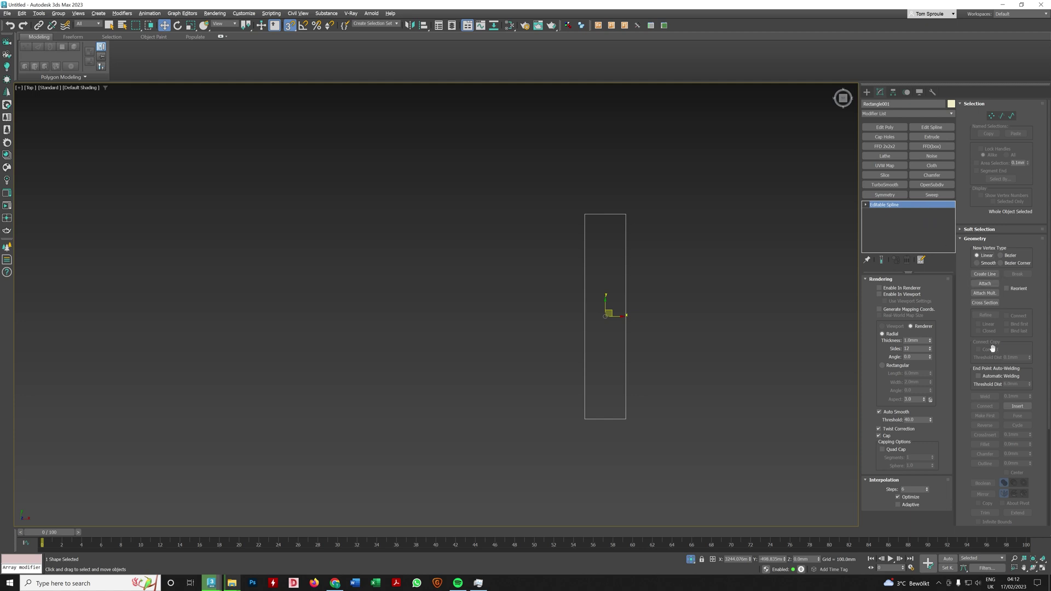
Refine a new vertex on the top edge and delete the top-right corner vertex to curve it
{"action": "key", "text": "1"}
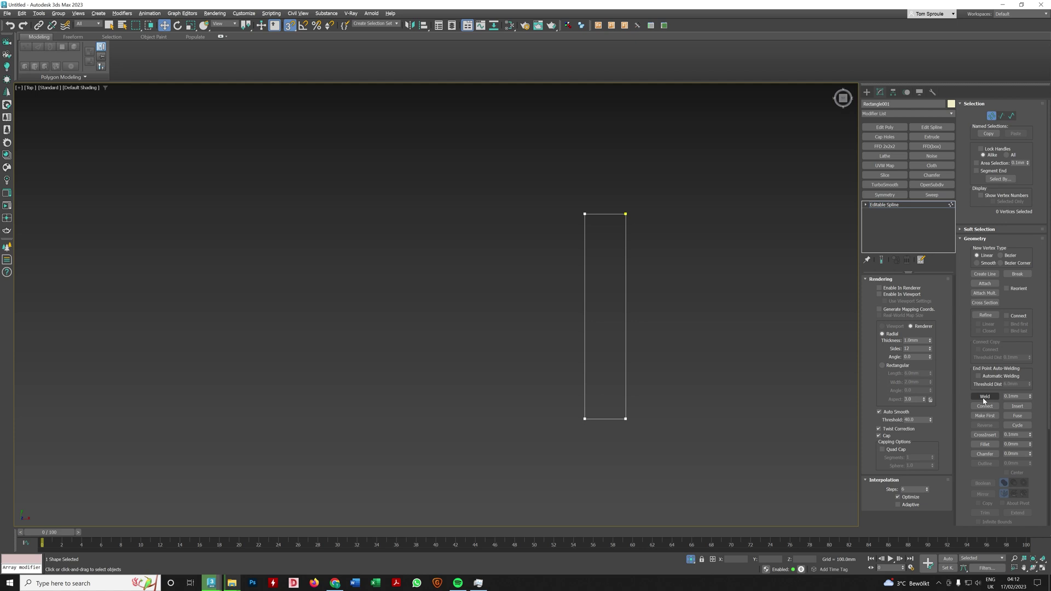
{"action": "left_click", "coordinate": [991, 317]}
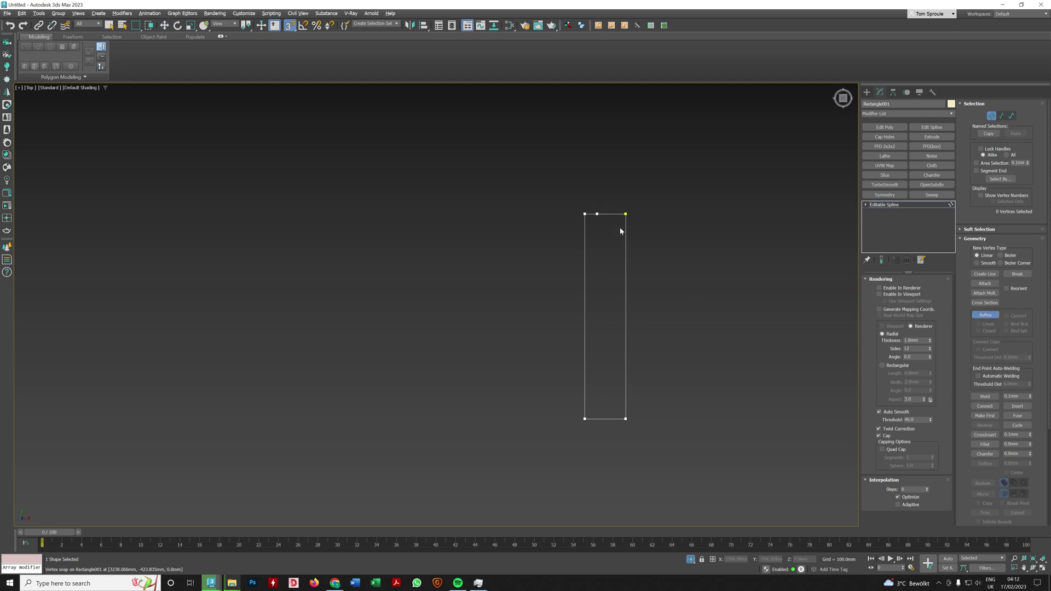
{"action": "right_click", "coordinate": [652, 268]}
{"action": "left_click", "coordinate": [626, 214]}
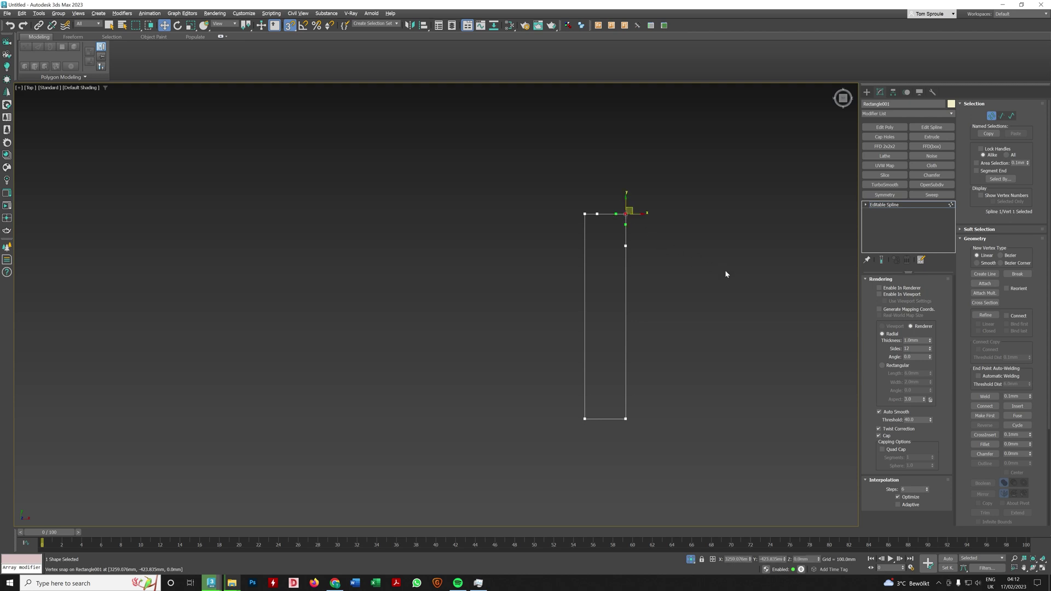
{"action": "key", "text": "Delete"}
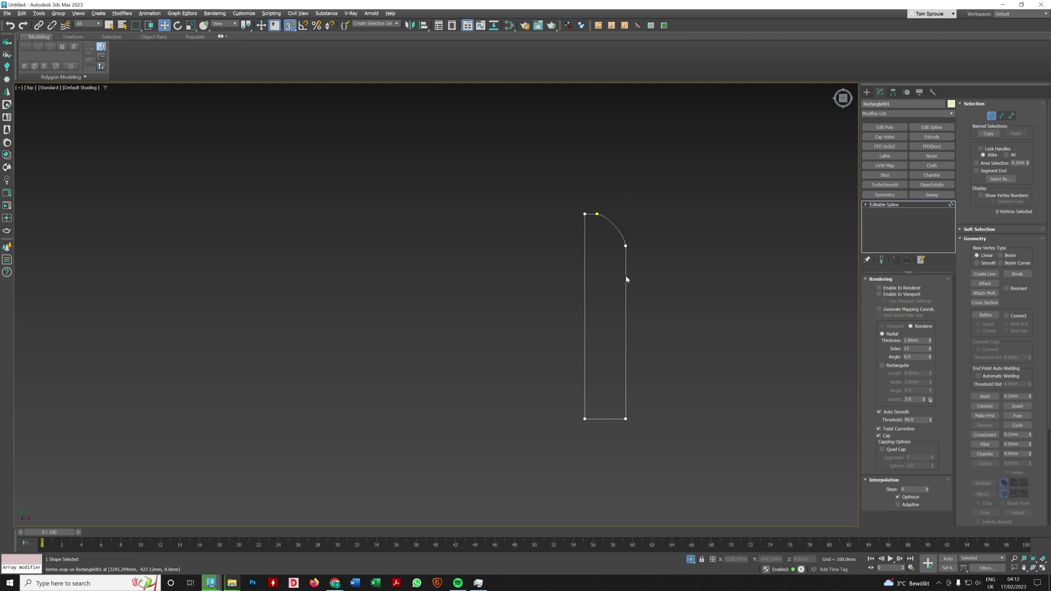
{"action": "scroll", "coordinate": [627, 276], "scroll_direction": "up", "scroll_amount": 2}
{"action": "scroll", "coordinate": [627, 264], "scroll_direction": "down", "scroll_amount": 2}
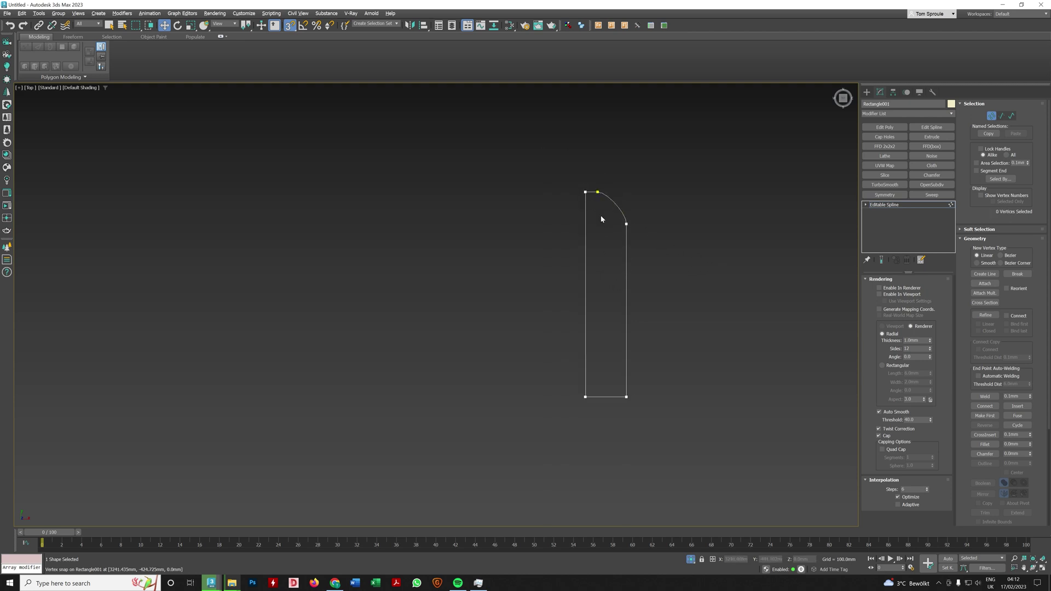
Add a Sweep modifier to the L-shaped outline Shape002 using Rectangle001 as its custom section
{"action": "left_click", "coordinate": [885, 206]}
{"action": "scroll", "coordinate": [622, 279], "scroll_direction": "down", "scroll_amount": 10}
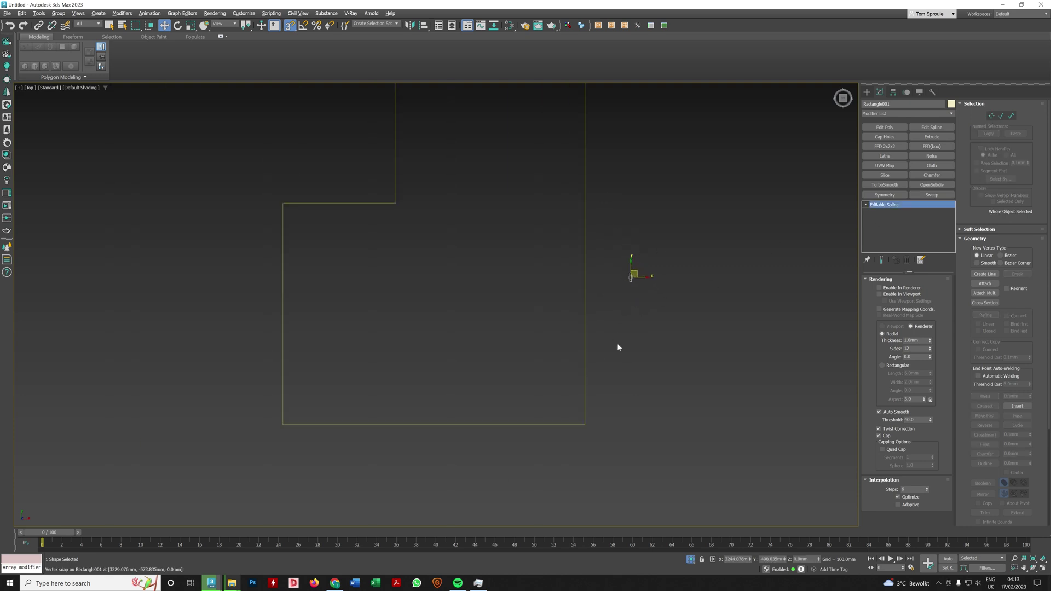
{"action": "left_click_drag", "start_coordinate": [554, 298], "coordinate": [617, 347]}
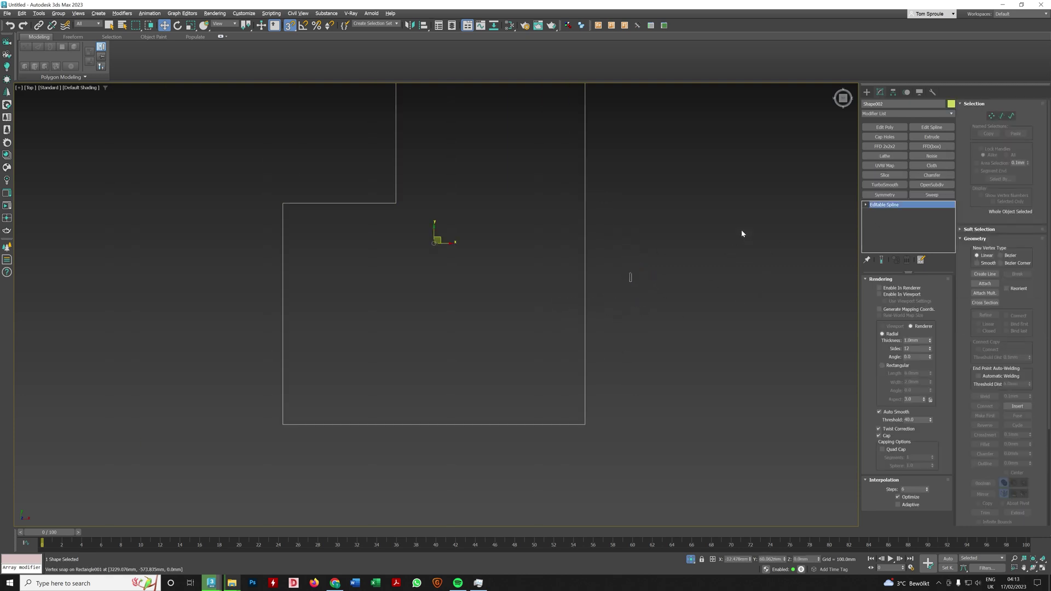
{"action": "left_click", "coordinate": [932, 195]}
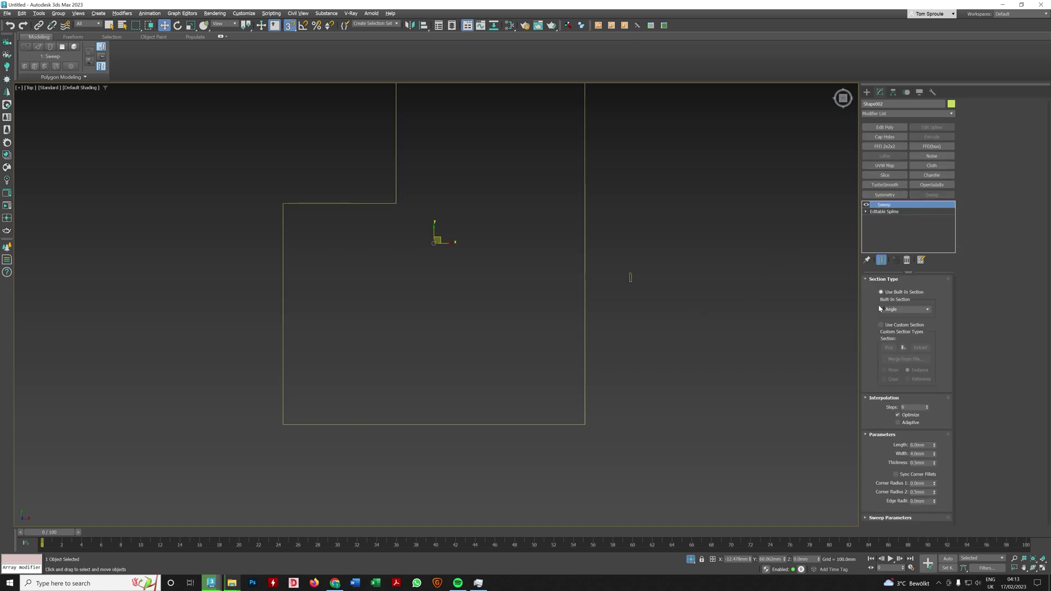
{"action": "left_click", "coordinate": [881, 325]}
{"action": "left_click", "coordinate": [889, 347]}
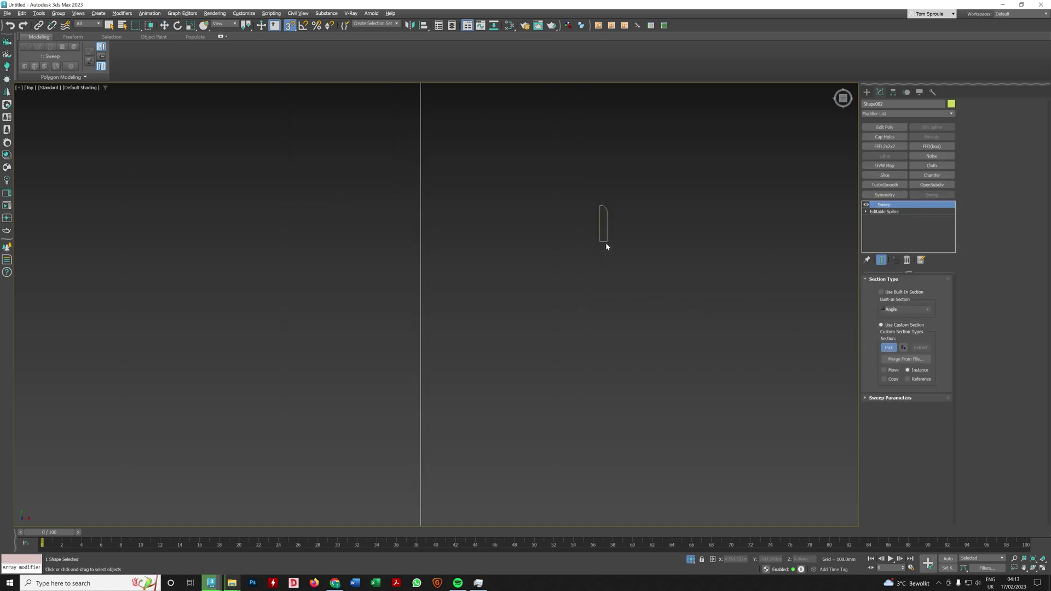
{"action": "left_click", "coordinate": [603, 242]}
Change the Sweep's pivot alignment to raise the profile, comparing the result with the sweep on and off
{"action": "scroll", "coordinate": [542, 294], "scroll_direction": "down", "scroll_amount": 4}
{"action": "middle_click_drag", "start_coordinate": [542, 294], "coordinate": [530, 263], "text": "alt"}
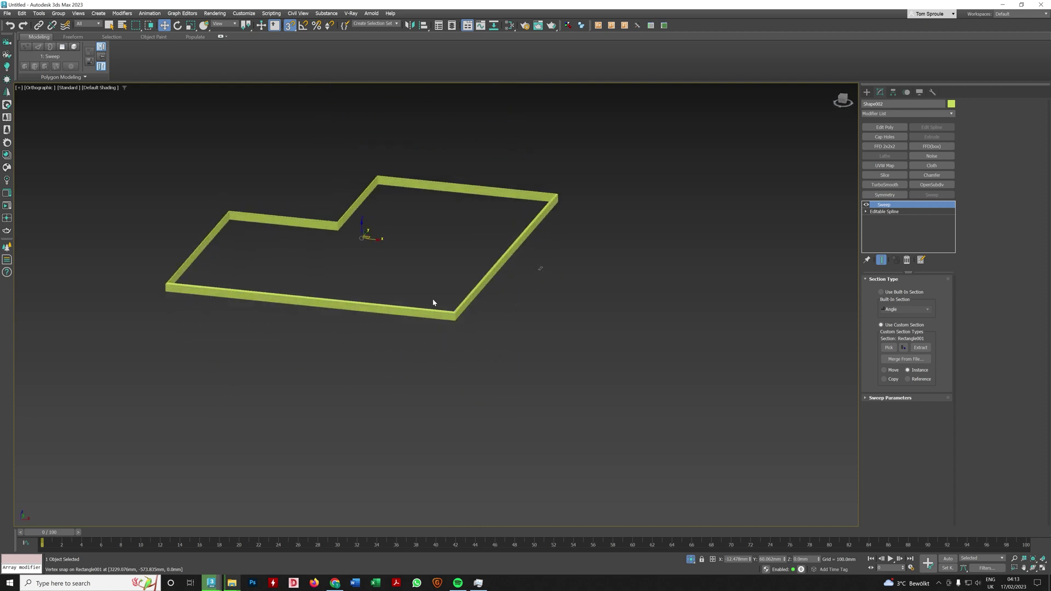
{"action": "scroll", "coordinate": [433, 302], "scroll_direction": "up", "scroll_amount": 8}
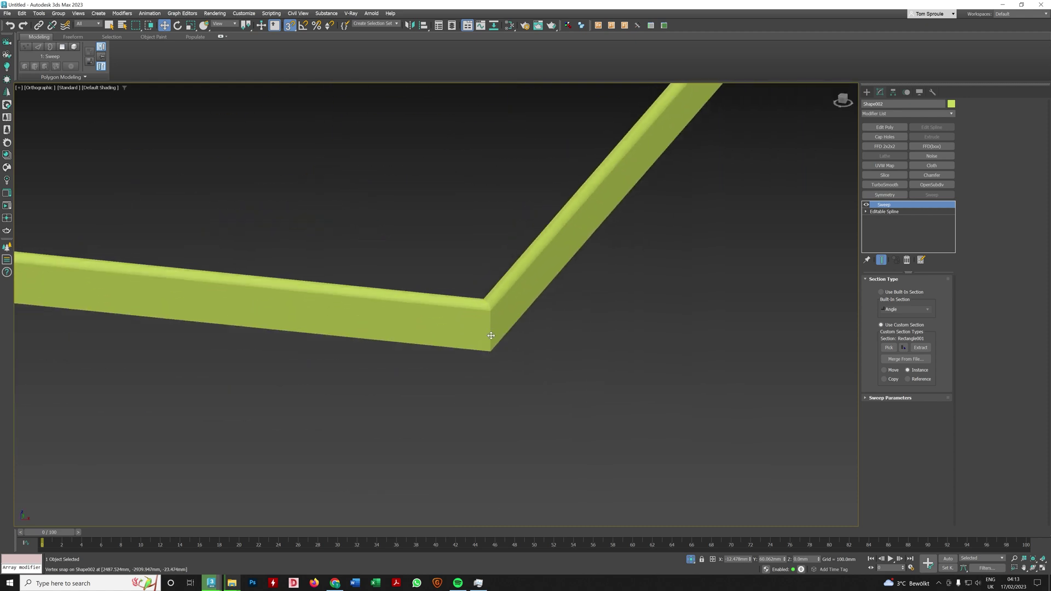
{"action": "scroll", "coordinate": [517, 300], "scroll_direction": "down", "scroll_amount": 8}
{"action": "scroll", "coordinate": [564, 288], "scroll_direction": "up", "scroll_amount": 10}
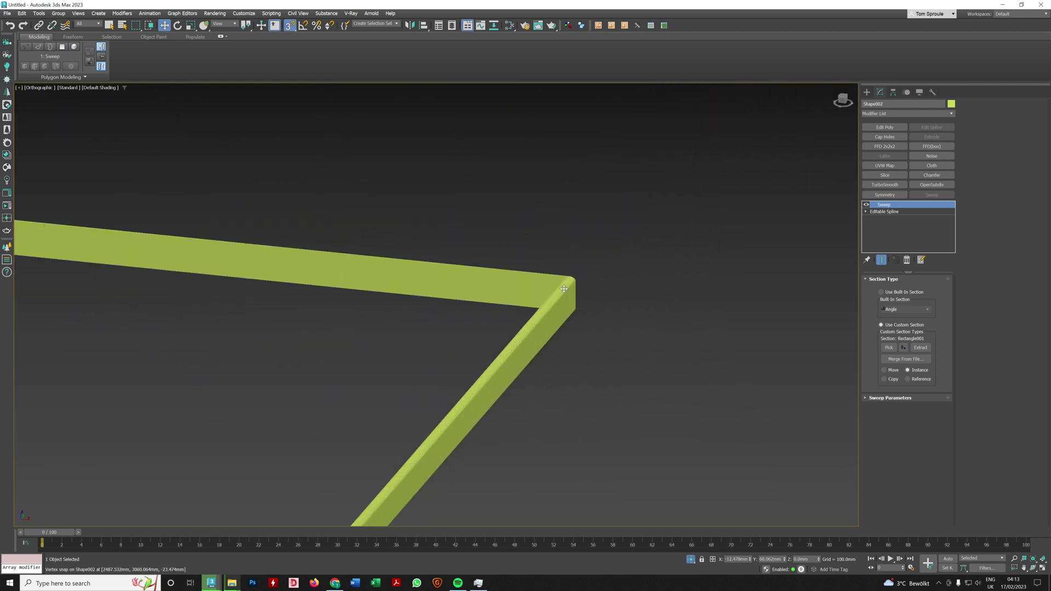
{"action": "scroll", "coordinate": [564, 288], "scroll_direction": "up", "scroll_amount": 3}
{"action": "scroll", "coordinate": [601, 300], "scroll_direction": "down", "scroll_amount": 3}
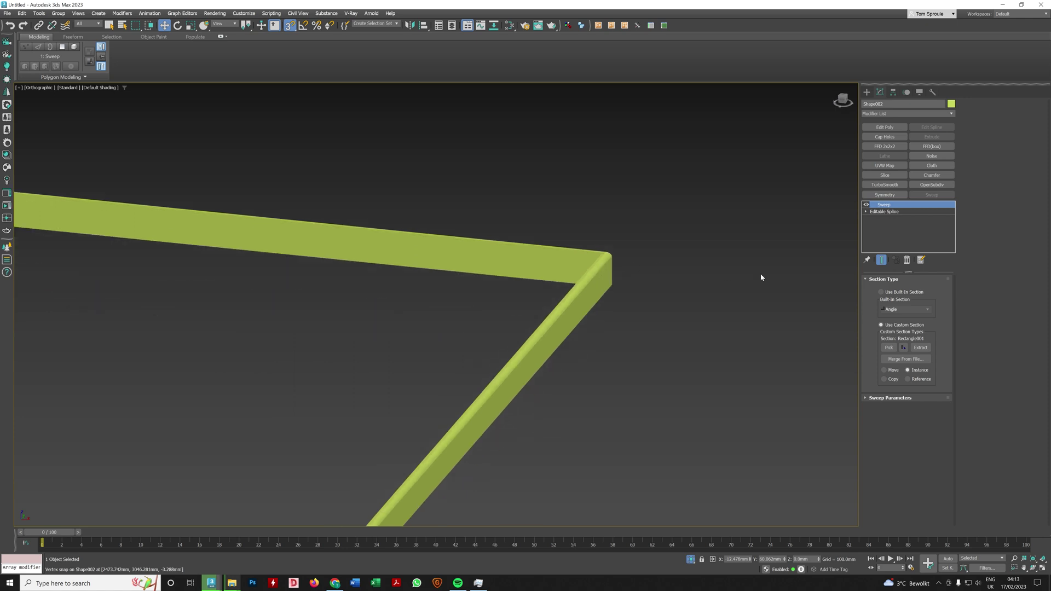
{"action": "left_click", "coordinate": [865, 205]}
{"action": "left_click", "coordinate": [865, 204]}
{"action": "left_click", "coordinate": [866, 205]}
{"action": "left_click", "coordinate": [865, 205]}
{"action": "left_click", "coordinate": [891, 398]}
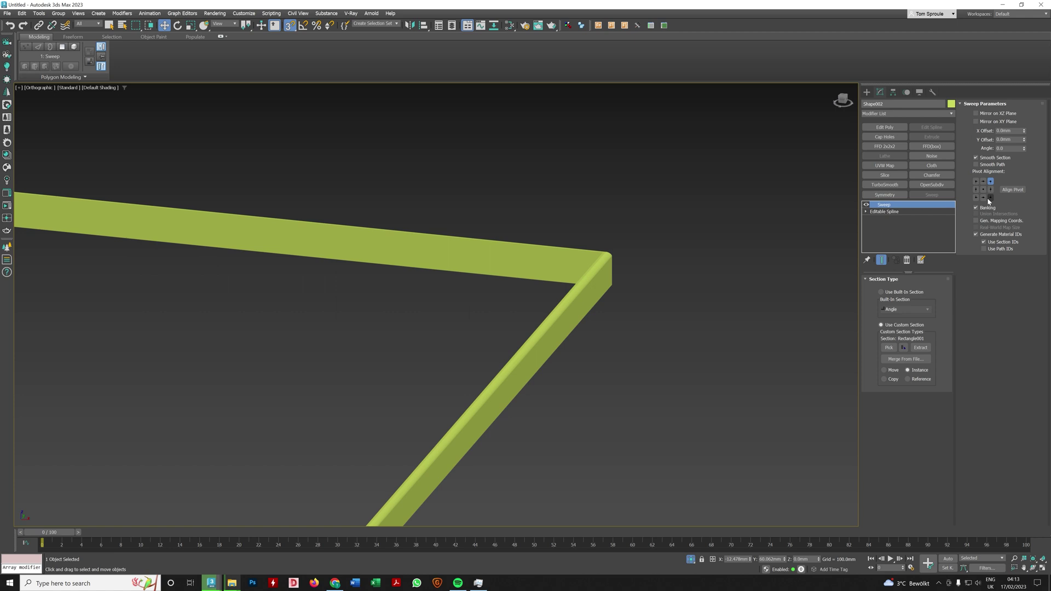
{"action": "left_click", "coordinate": [991, 197]}
{"action": "left_click", "coordinate": [865, 204]}
{"action": "left_click", "coordinate": [866, 205]}
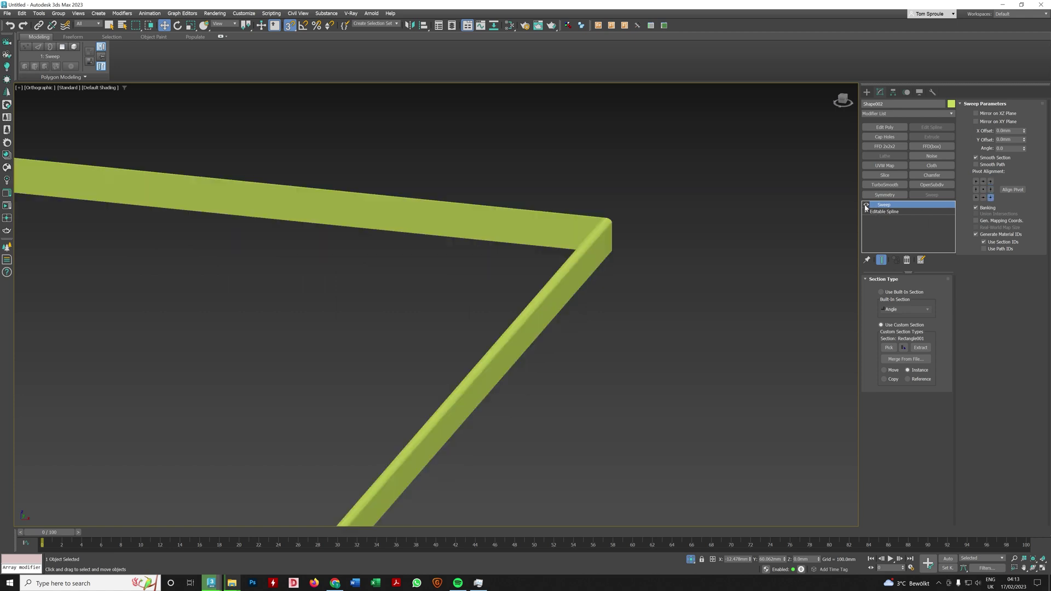
{"action": "left_click", "coordinate": [865, 205]}
{"action": "left_click", "coordinate": [866, 204]}
{"action": "left_click", "coordinate": [866, 204]}
{"action": "left_click", "coordinate": [865, 205]}
{"action": "scroll", "coordinate": [608, 233], "scroll_direction": "up", "scroll_amount": 4}
{"action": "scroll", "coordinate": [619, 246], "scroll_direction": "down", "scroll_amount": 2}
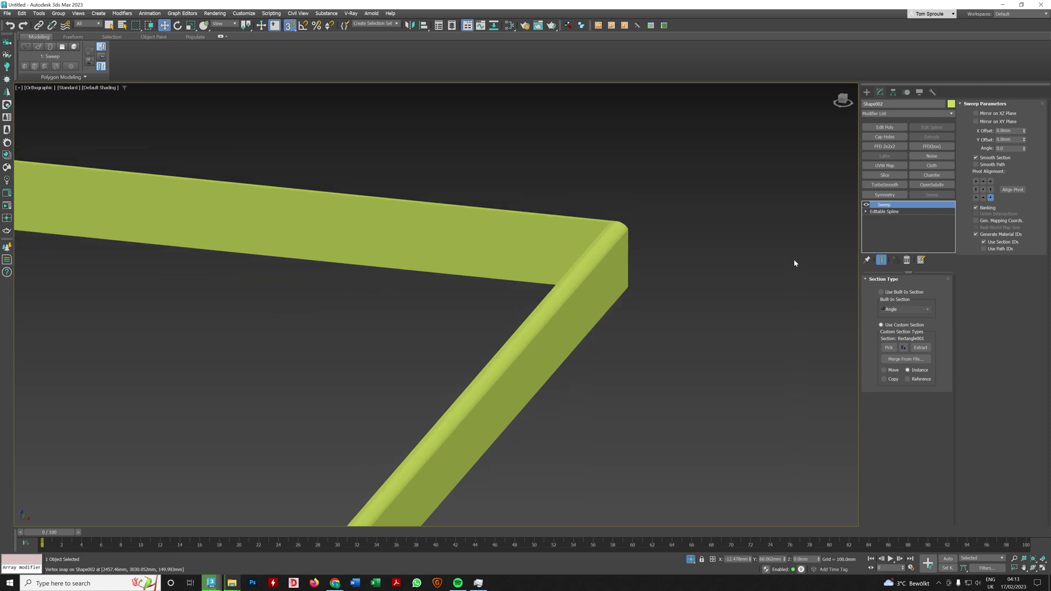
Test Mirror on XZ Plane, turn it off again, and return to the Editable Spline level
{"action": "left_click", "coordinate": [986, 114]}
{"action": "scroll", "coordinate": [630, 268], "scroll_direction": "down", "scroll_amount": 3}
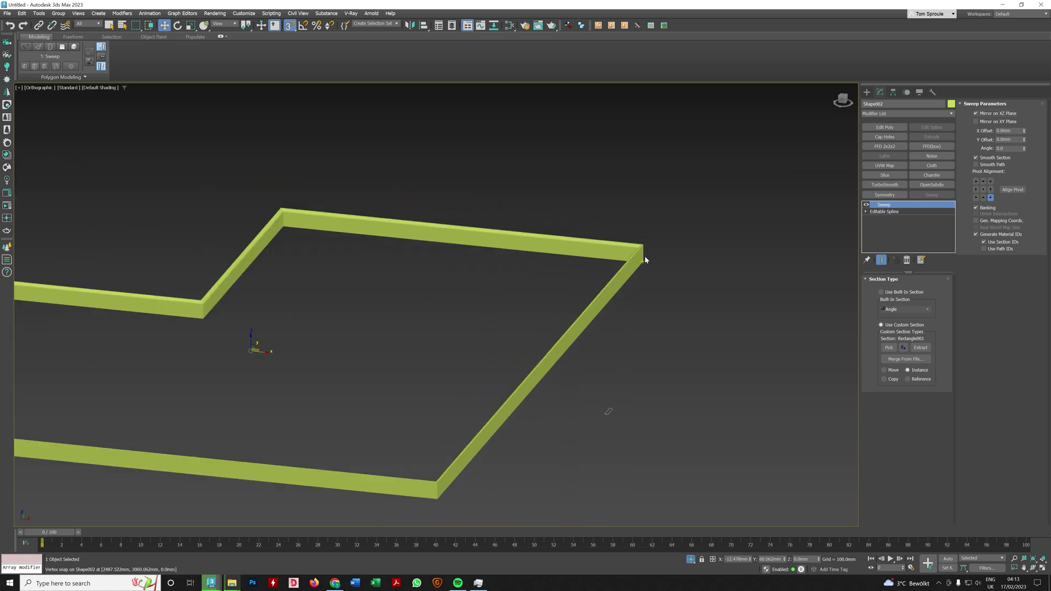
{"action": "scroll", "coordinate": [645, 259], "scroll_direction": "down", "scroll_amount": 2}
{"action": "mouse_move", "coordinate": [645, 259]}
{"action": "middle_mouse_down", "text": "alt"}
{"action": "mouse_move", "coordinate": [594, 246]}
{"action": "mouse_move", "coordinate": [646, 256]}
{"action": "middle_mouse_up", "text": "alt"}
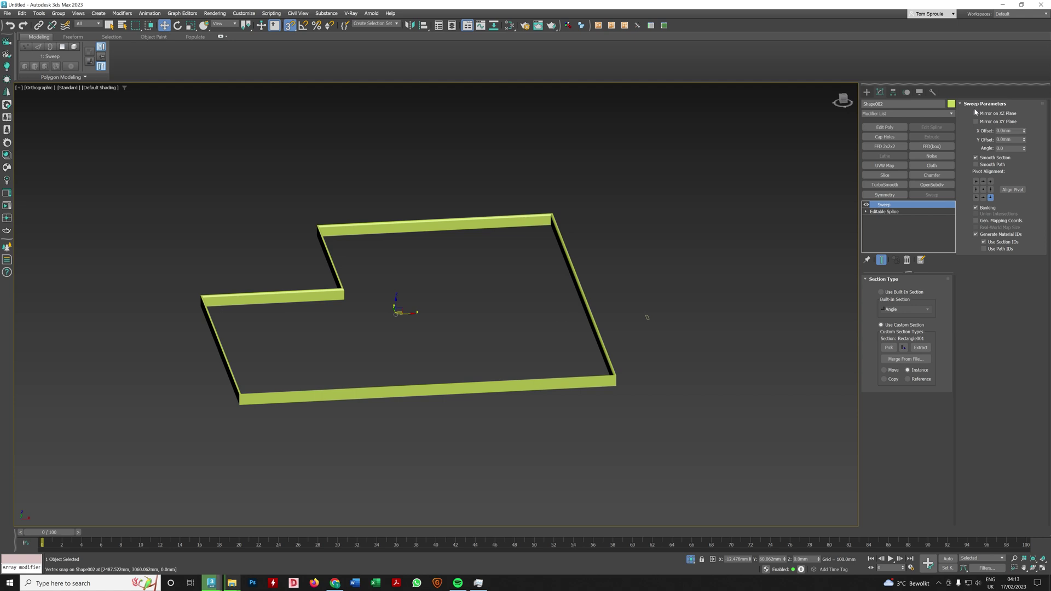
{"action": "left_click", "coordinate": [976, 114]}
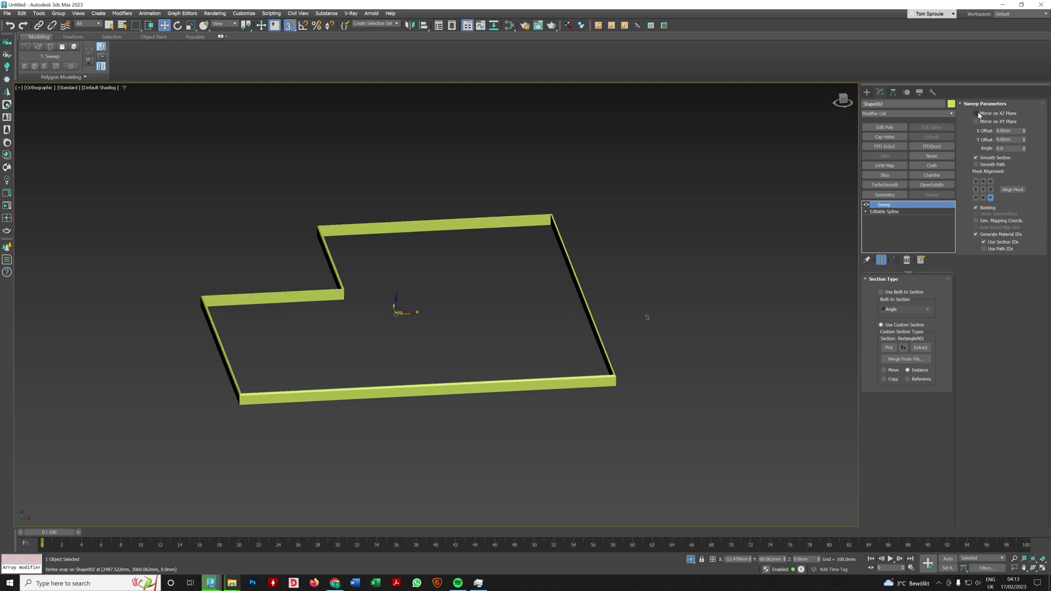
{"action": "left_click", "coordinate": [879, 212]}
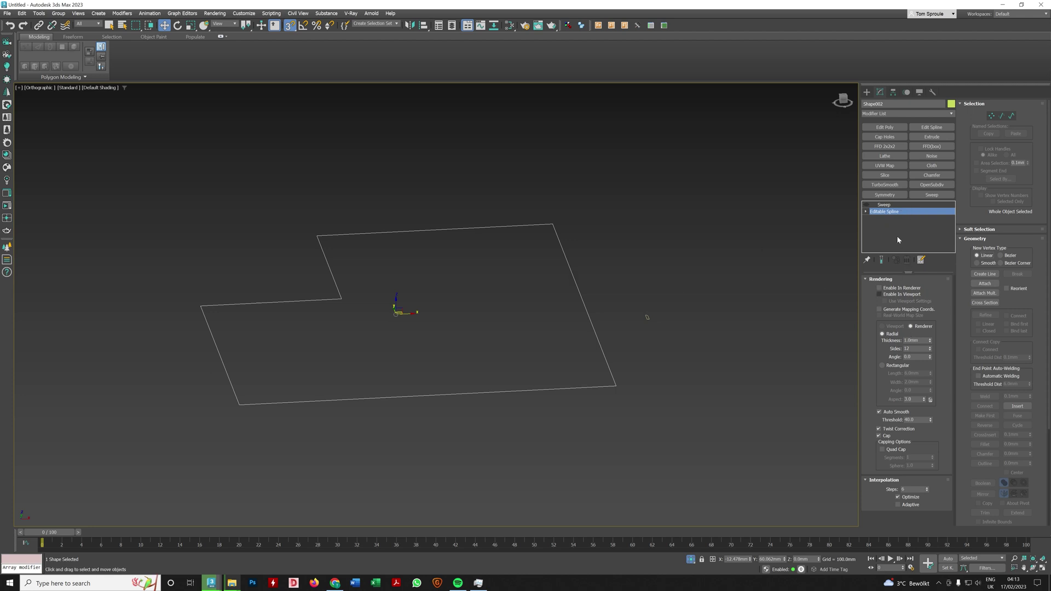
Delete the top segment of the L-shaped outline at Segment level
{"action": "left_click", "coordinate": [866, 212]}
{"action": "left_click", "coordinate": [881, 225]}
{"action": "left_click", "coordinate": [442, 229]}
{"action": "middle_click_drag", "start_coordinate": [441, 229], "coordinate": [458, 251], "text": "alt"}
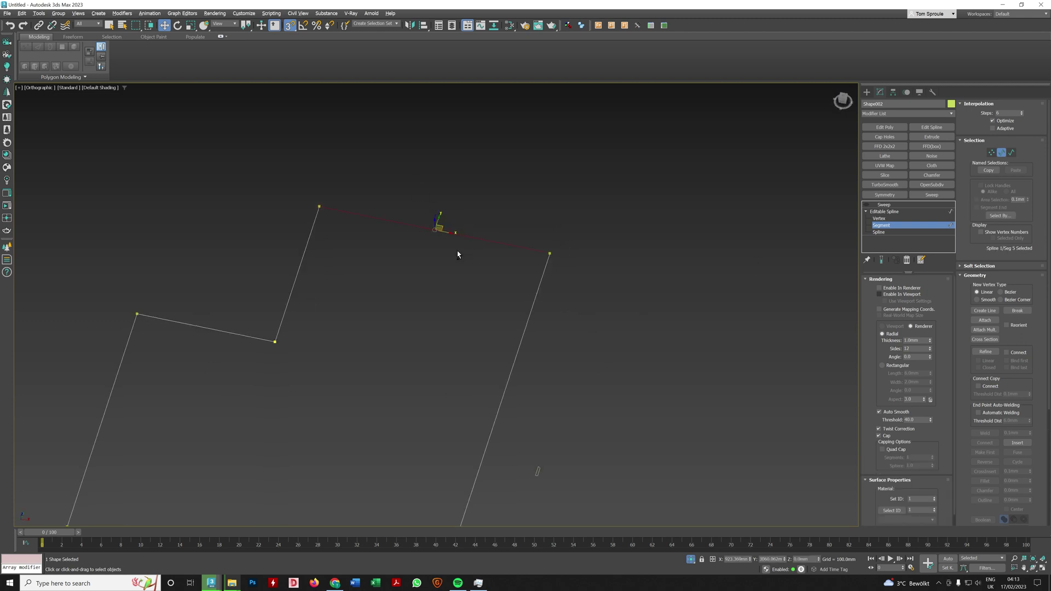
{"action": "key", "text": "Delete"}
Switch the spline to Vertex level and pan to show the whole outline
{"action": "left_click", "coordinate": [888, 223]}
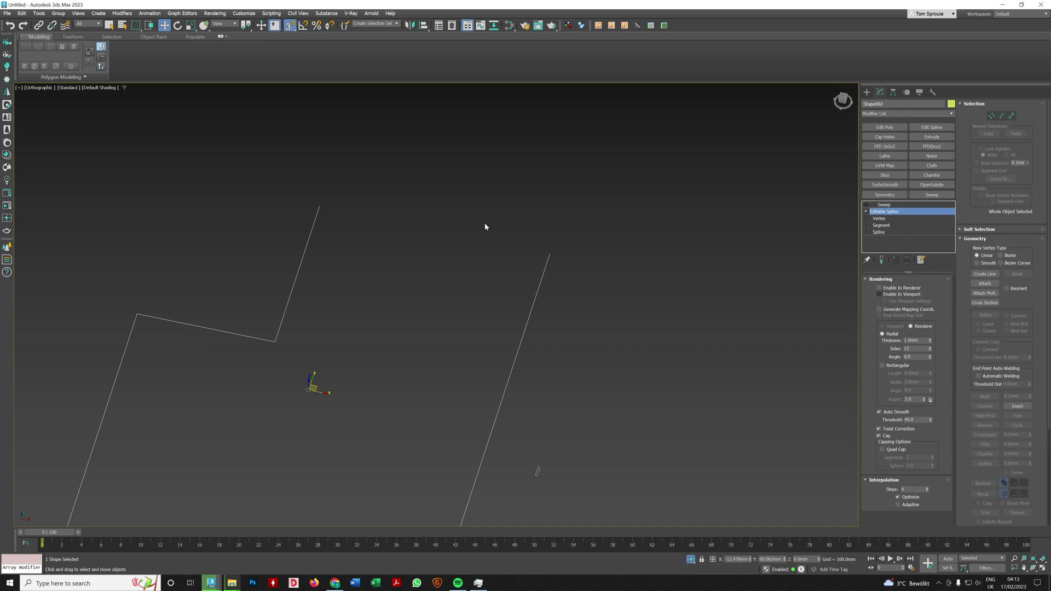
{"action": "key", "text": "1"}
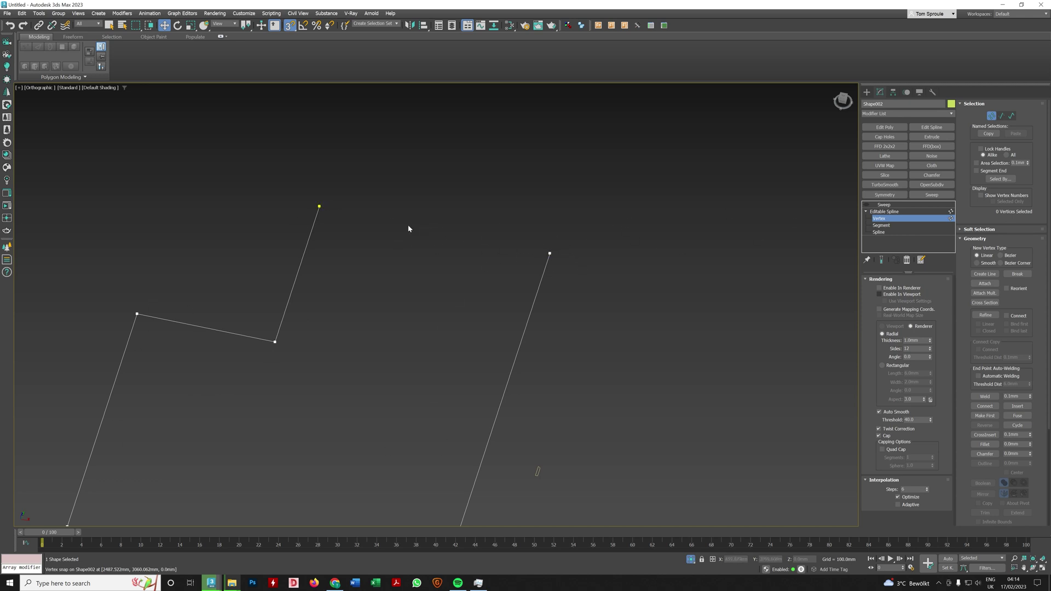
{"action": "middle_click_drag", "start_coordinate": [381, 219], "coordinate": [530, 171]}
{"action": "scroll", "coordinate": [530, 171], "scroll_direction": "down", "scroll_amount": 2}
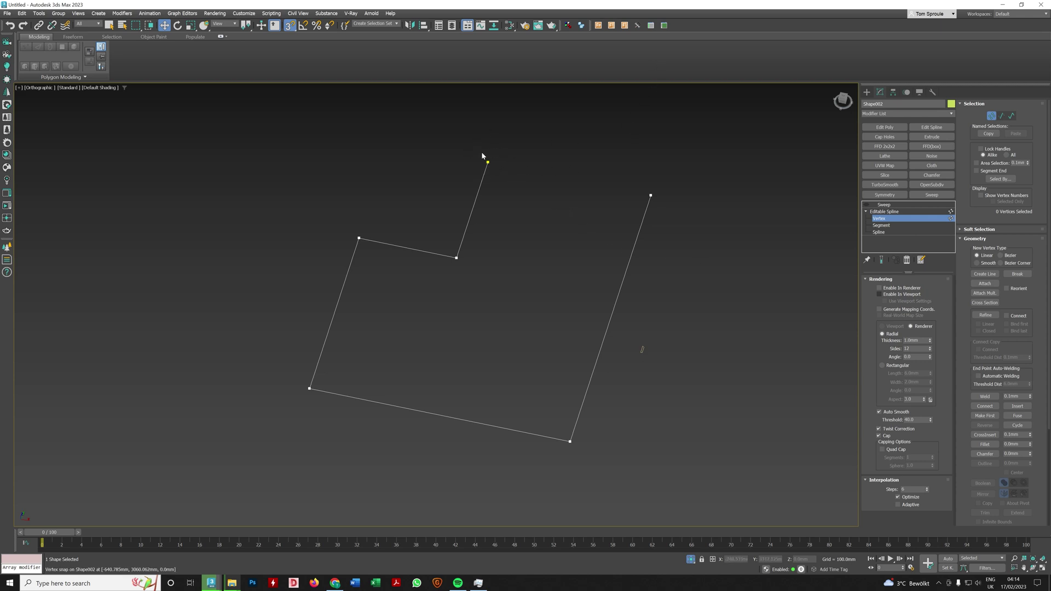
Select the path's top-right vertex and re-enter Vertex mode
{"action": "left_click", "coordinate": [651, 195]}
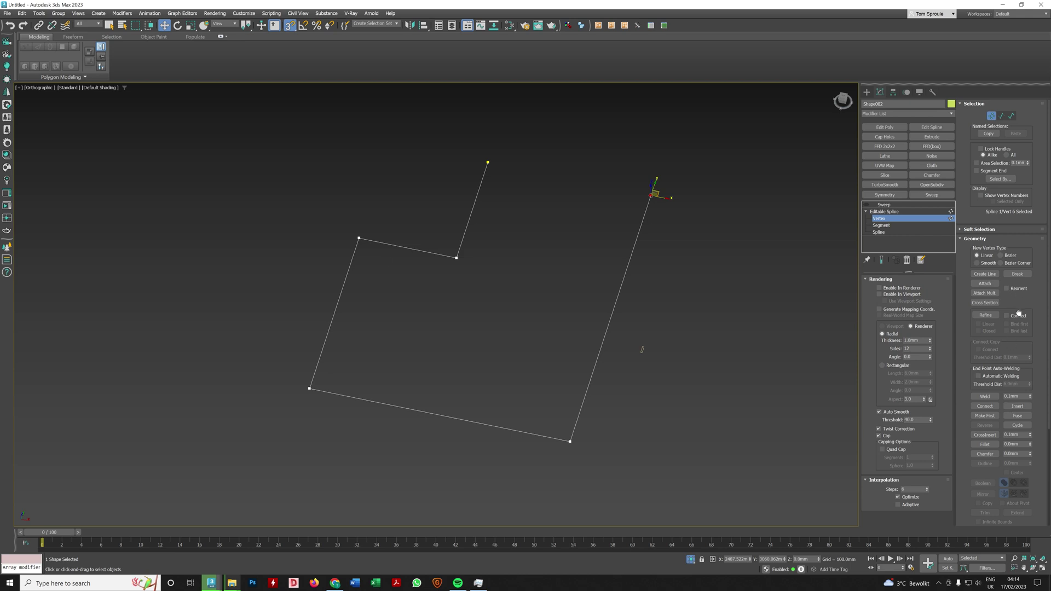
{"action": "left_click_drag", "start_coordinate": [1019, 342], "coordinate": [1009, 215]}
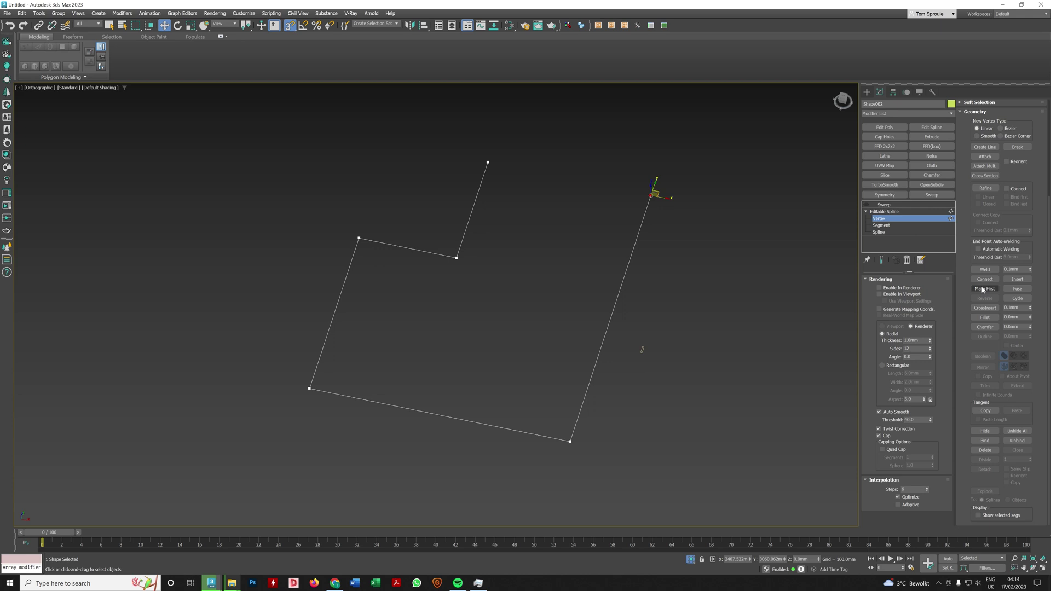
{"action": "left_click", "coordinate": [884, 212]}
{"action": "left_click", "coordinate": [866, 211]}
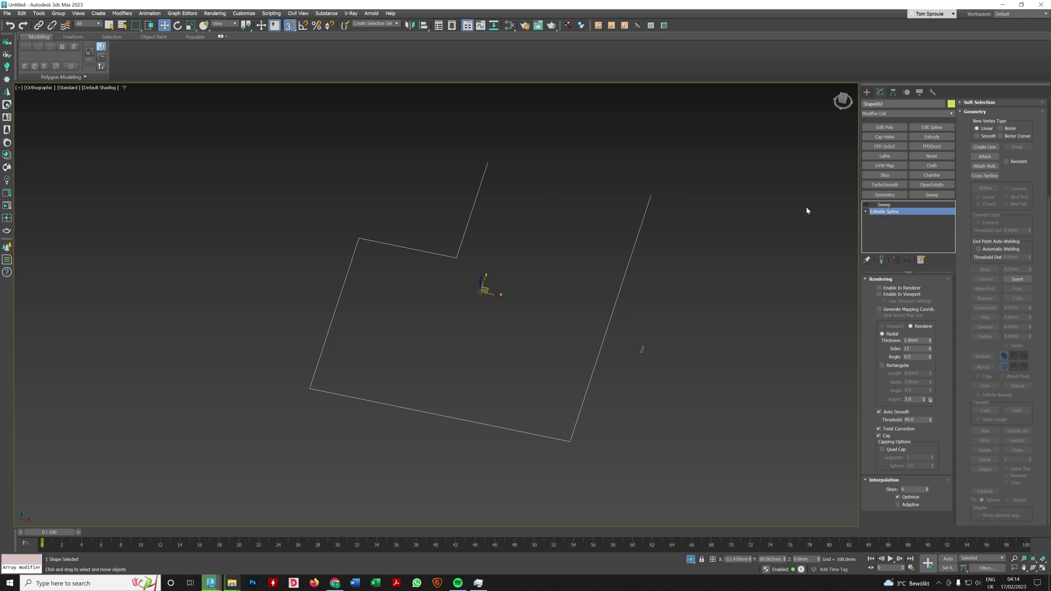
{"action": "key", "text": "1"}
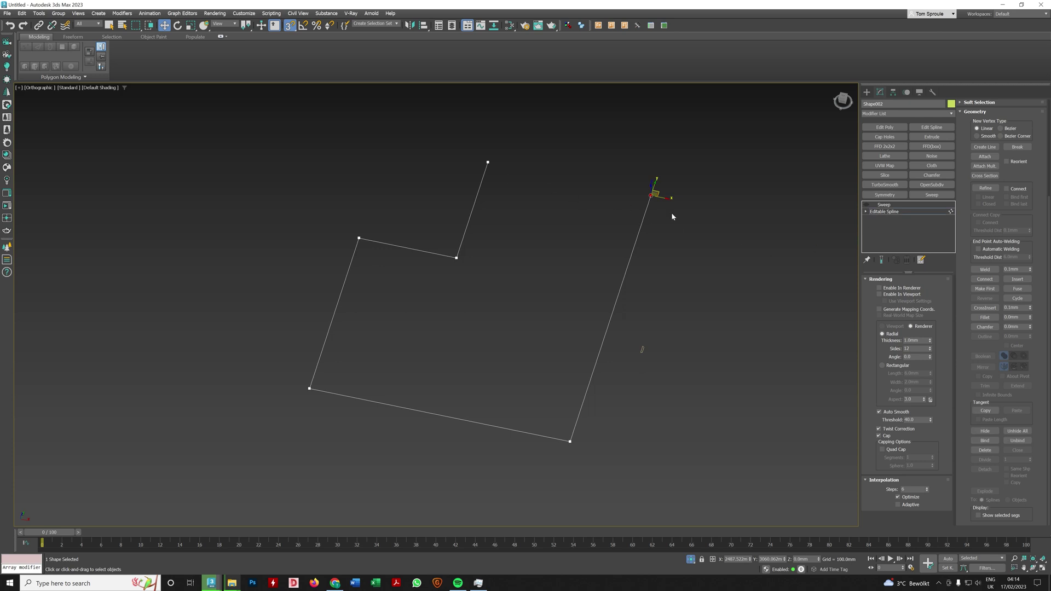
Connect the top-right endpoint to the top endpoint, set the vertex to Corner, and exit Vertex mode
{"action": "left_click", "coordinate": [985, 279]}
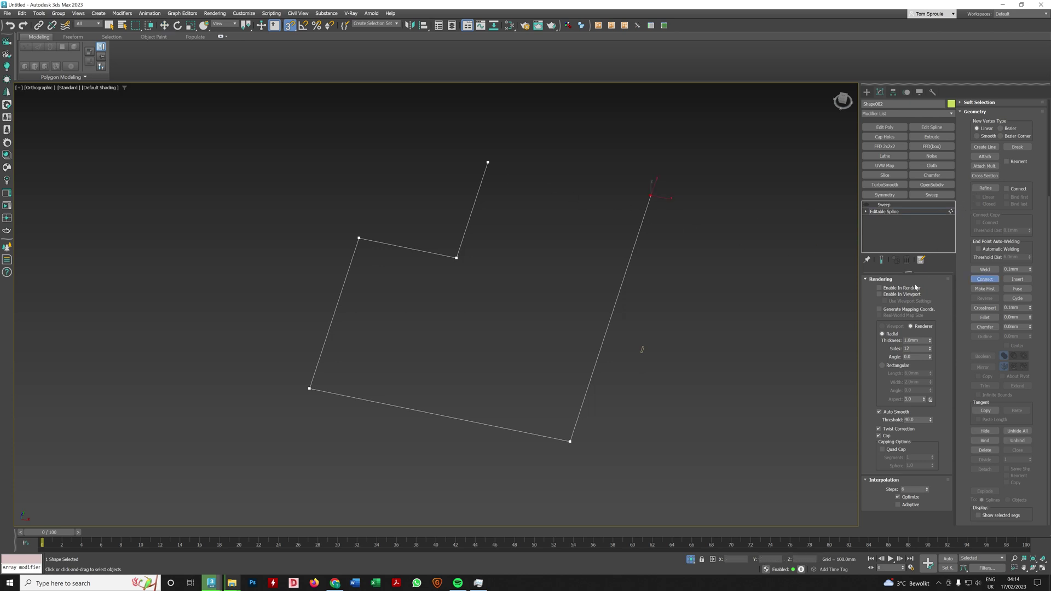
{"action": "left_click_drag", "start_coordinate": [651, 196], "coordinate": [488, 163]}
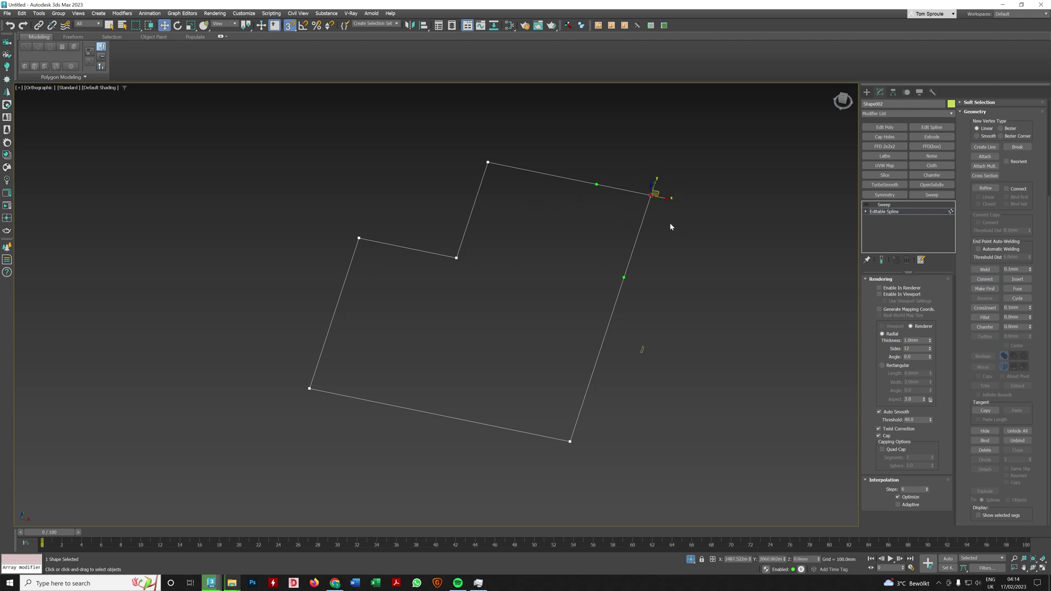
{"action": "left_click_drag", "start_coordinate": [422, 133], "coordinate": [645, 202]}
{"action": "right_click", "coordinate": [592, 214]}
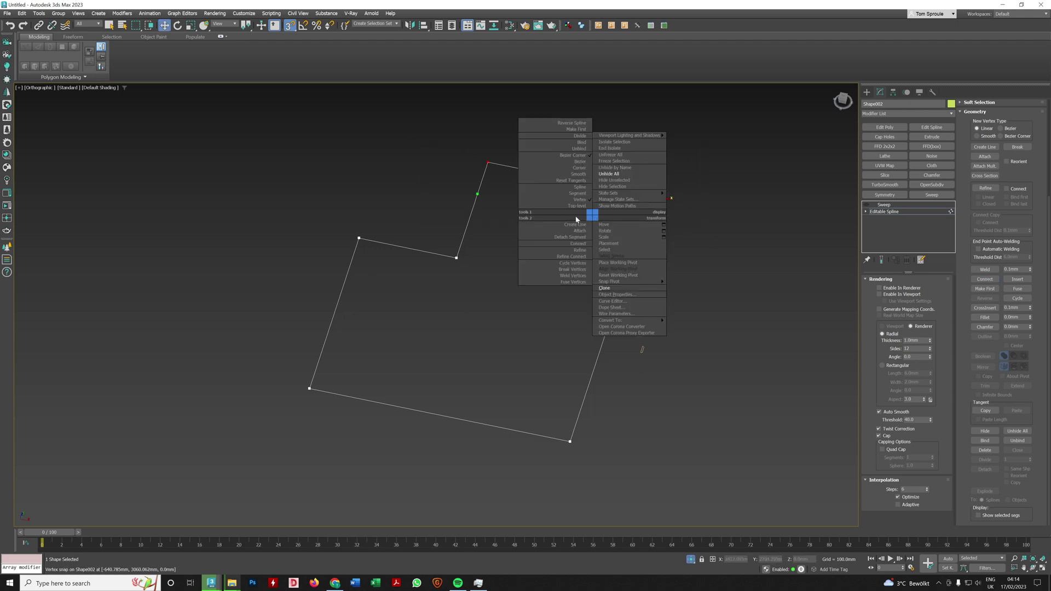
{"action": "left_click", "coordinate": [579, 168]}
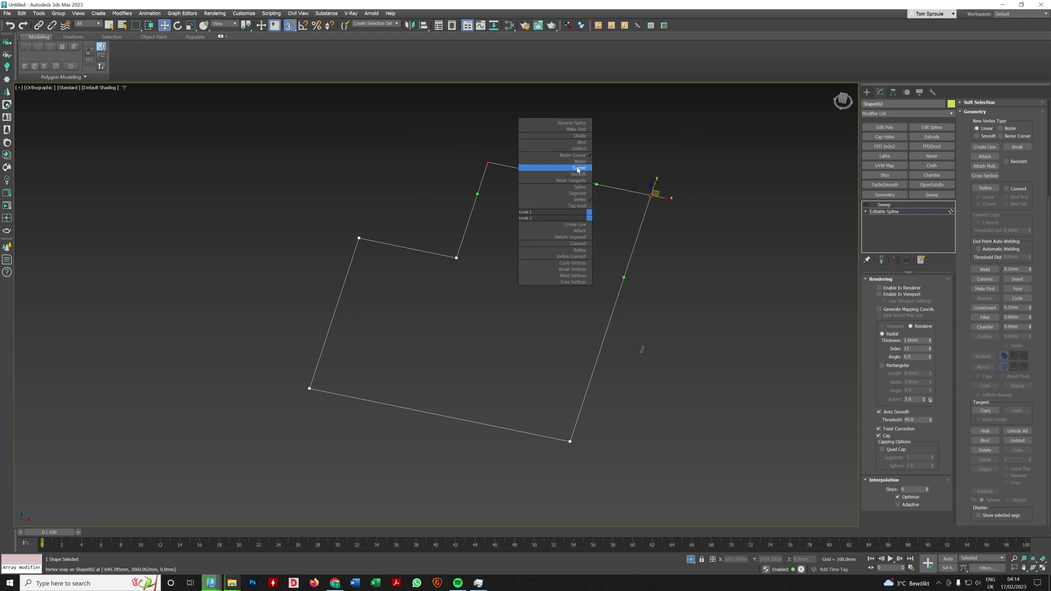
{"action": "left_click", "coordinate": [888, 212]}
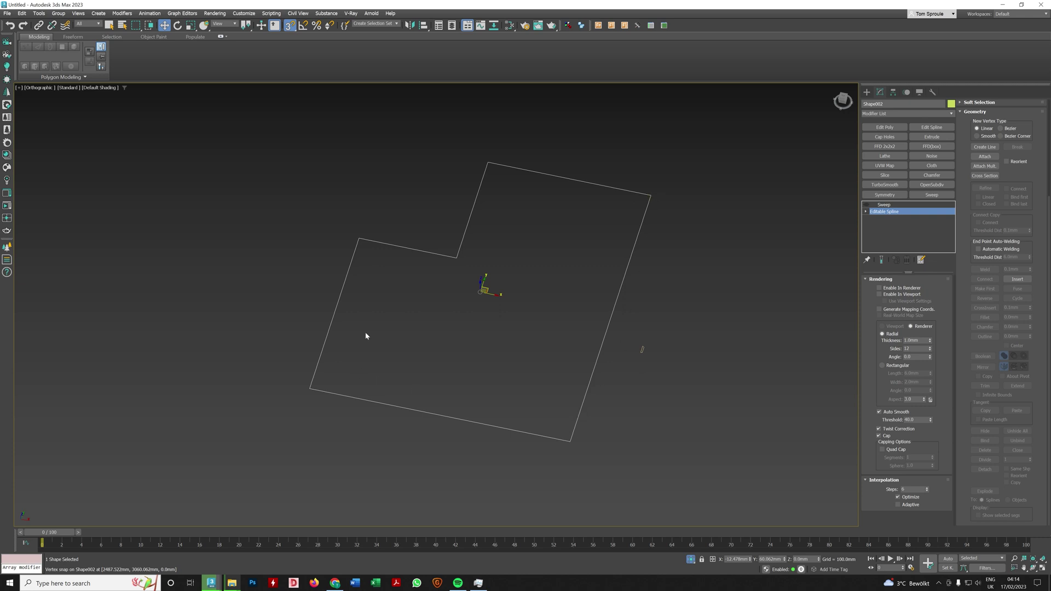
Turn the Sweep back on and set its Pivot Alignment to bottom-left
{"action": "left_click", "coordinate": [883, 205]}
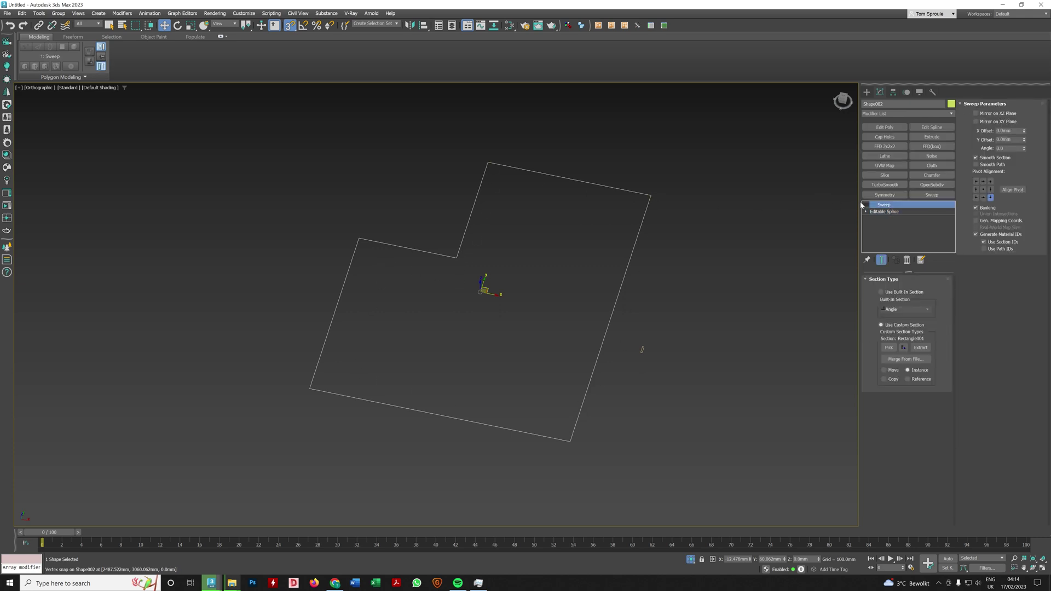
{"action": "left_click", "coordinate": [866, 205]}
{"action": "scroll", "coordinate": [655, 200], "scroll_direction": "up", "scroll_amount": 10}
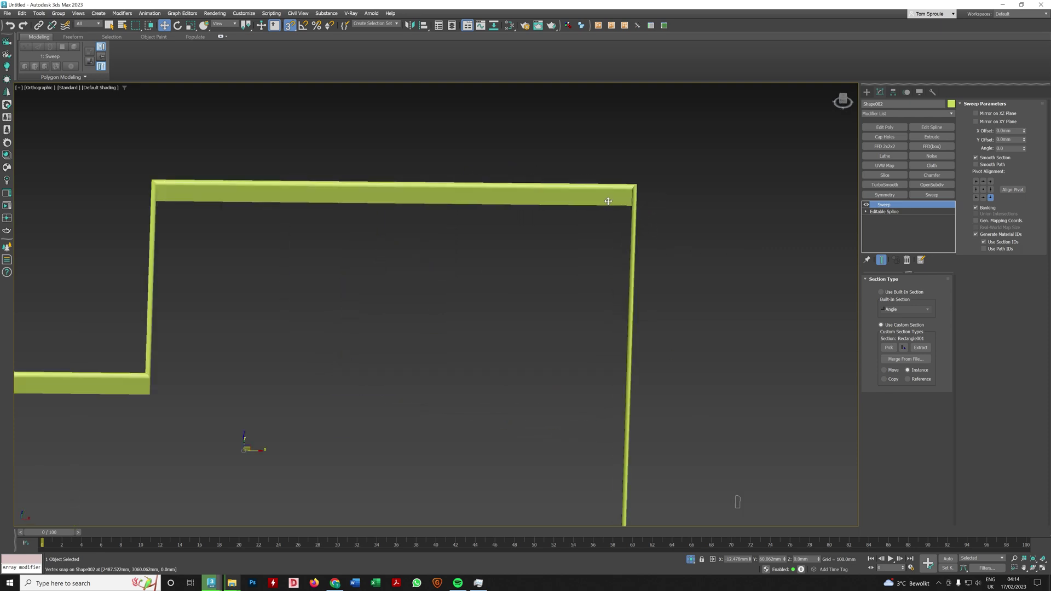
{"action": "scroll", "coordinate": [665, 216], "scroll_direction": "down", "scroll_amount": 2}
{"action": "left_click", "coordinate": [866, 205]}
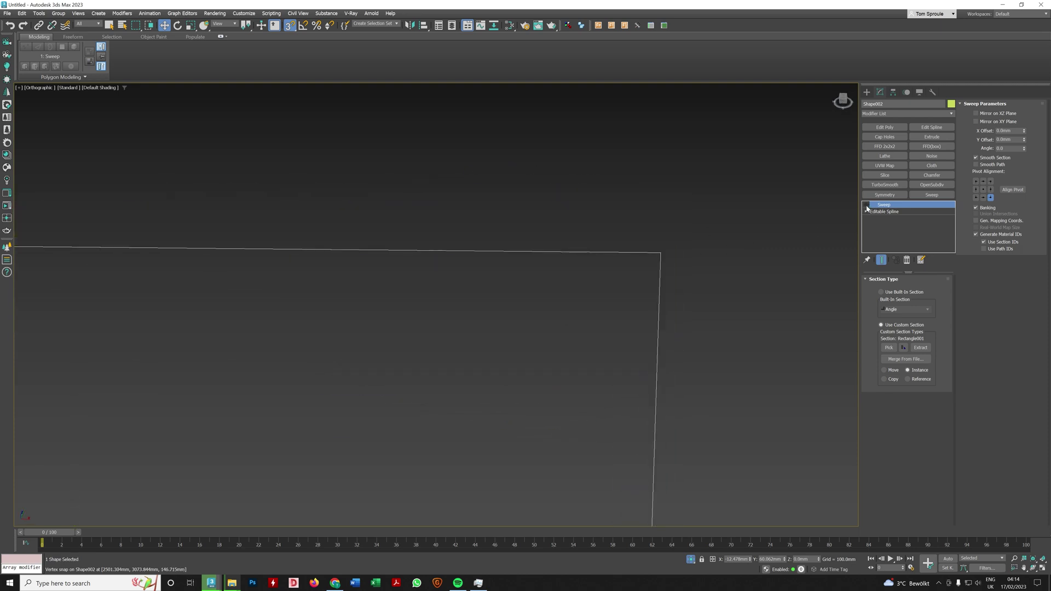
{"action": "left_click", "coordinate": [866, 204]}
{"action": "left_click", "coordinate": [866, 205]}
{"action": "left_click", "coordinate": [977, 199]}
{"action": "left_click", "coordinate": [866, 205]}
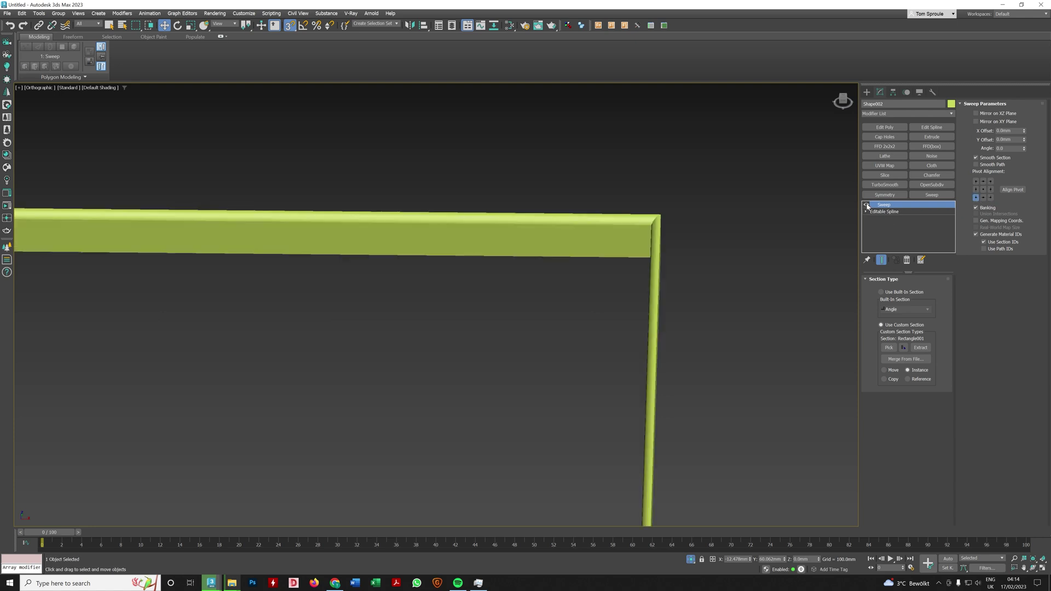
{"action": "left_click", "coordinate": [866, 205]}
{"action": "left_click", "coordinate": [865, 205]}
{"action": "scroll", "coordinate": [672, 265], "scroll_direction": "down", "scroll_amount": 5}
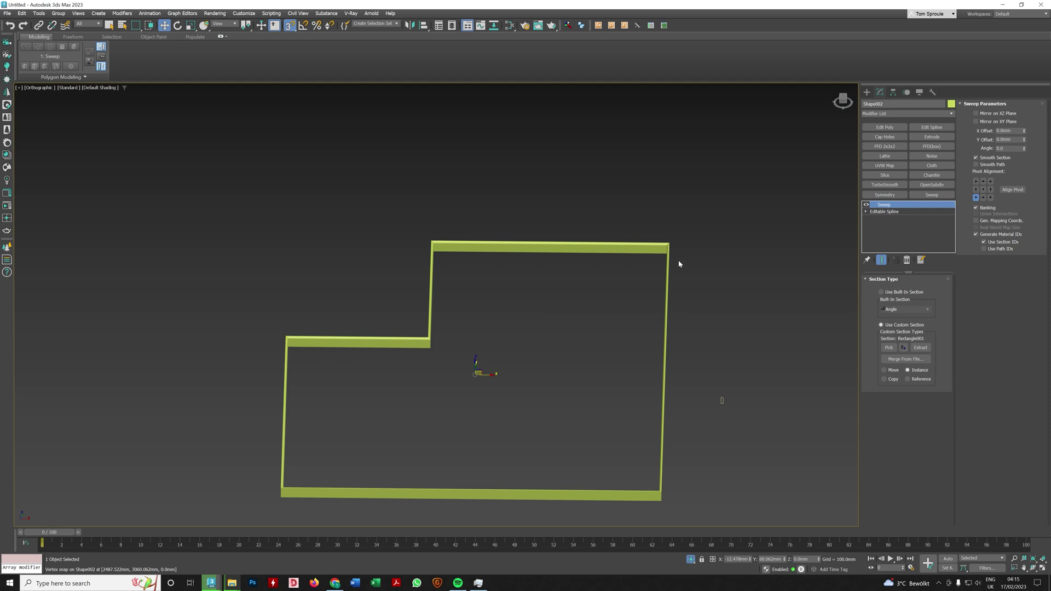
Try Mirror on XZ Plane and Mirror on XY Plane, leaving both unchecked
{"action": "left_click", "coordinate": [976, 113]}
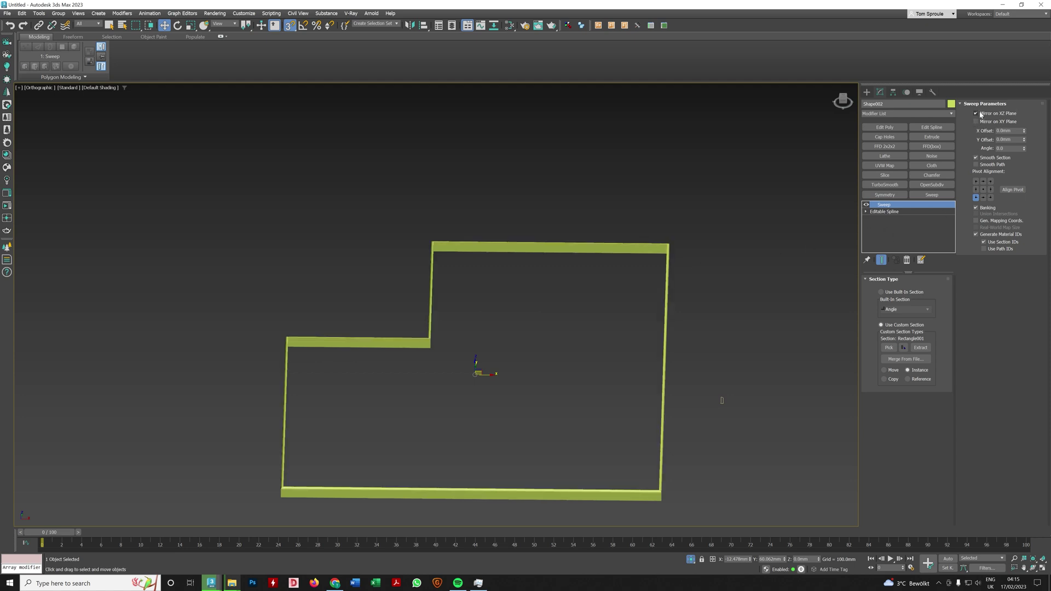
{"action": "left_click", "coordinate": [976, 113]}
{"action": "left_click", "coordinate": [976, 122]}
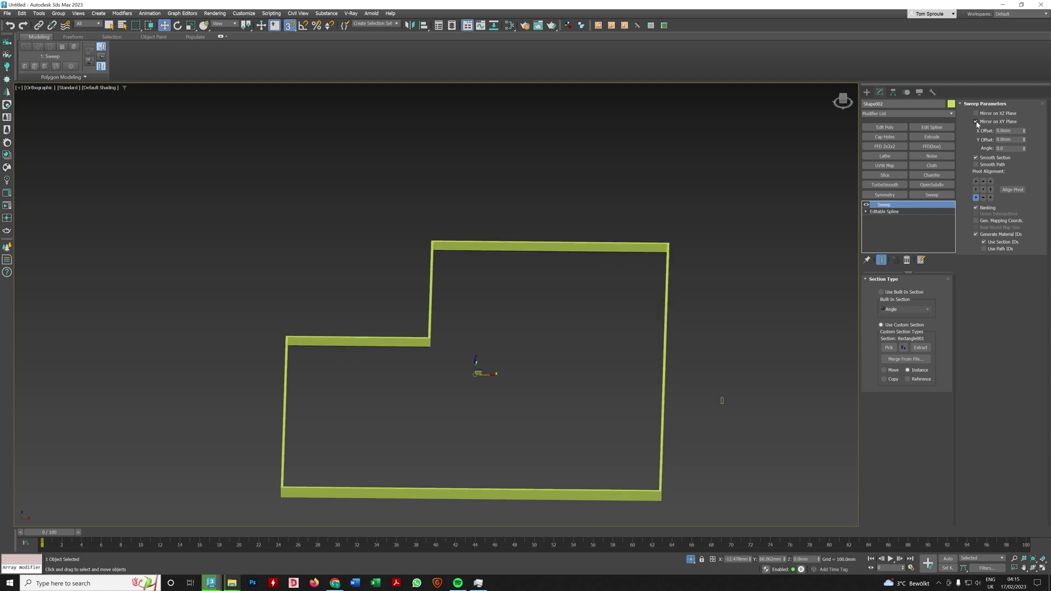
{"action": "left_click", "coordinate": [976, 121]}
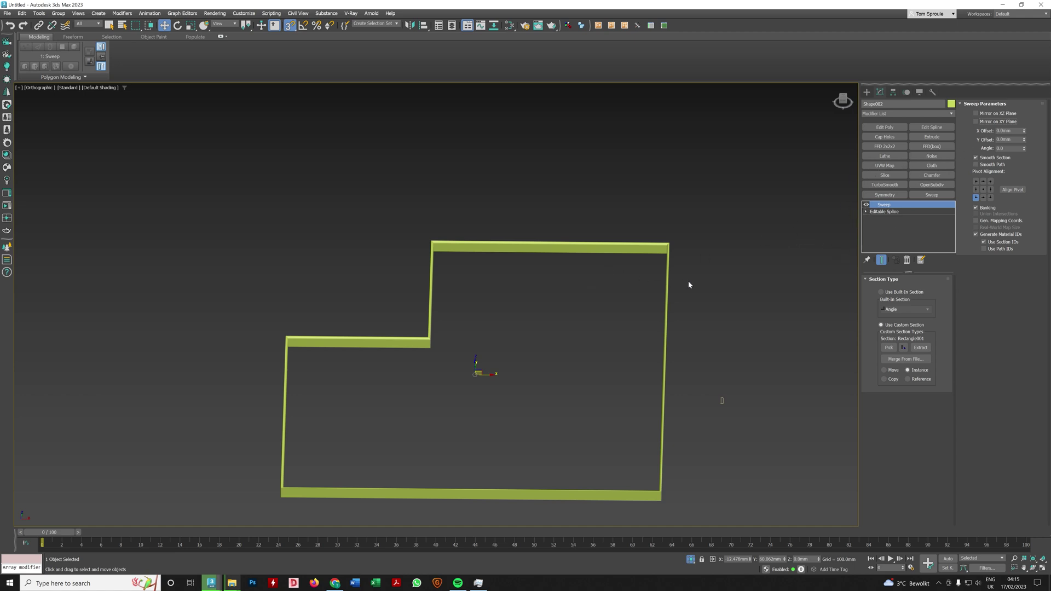
Enable Gen. Mapping Coords. and Real-World Map Size in the Sweep parameters
{"action": "middle_click_drag", "start_coordinate": [695, 285], "coordinate": [794, 274], "text": "alt"}
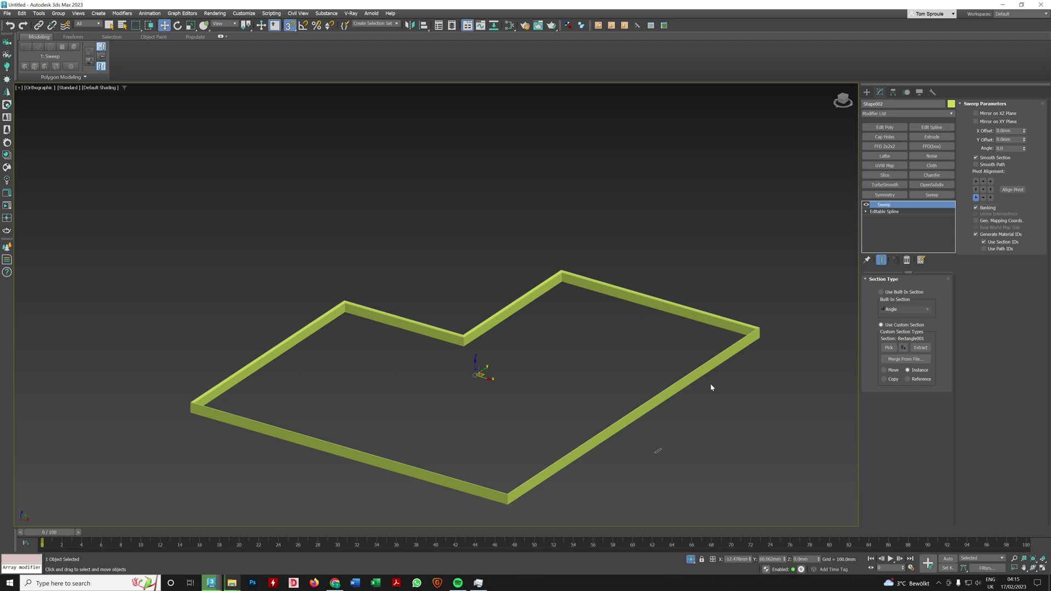
{"action": "middle_click_drag", "start_coordinate": [571, 418], "coordinate": [646, 472], "text": "alt"}
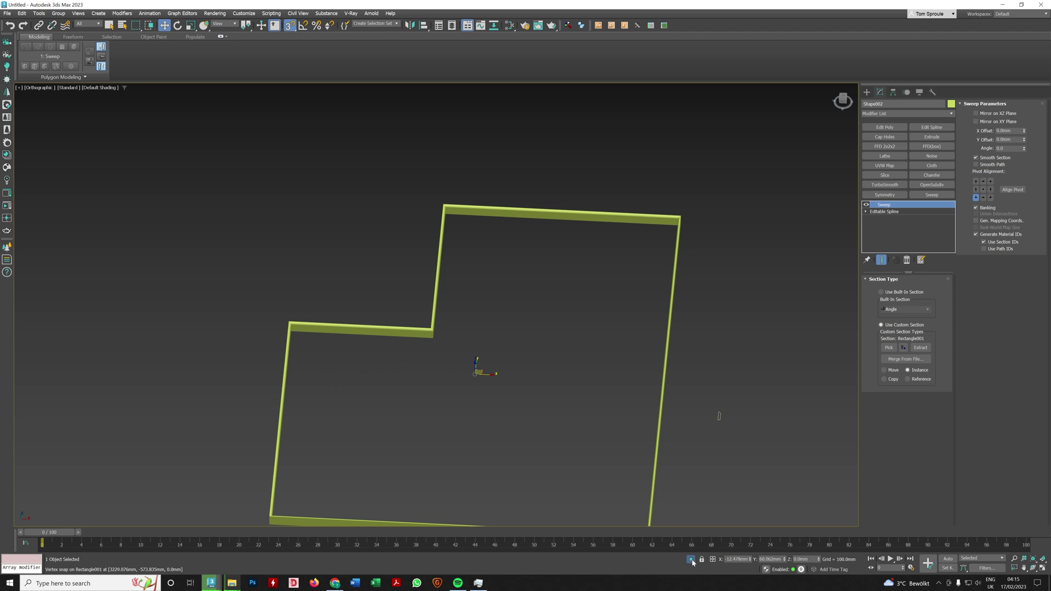
{"action": "left_click", "coordinate": [976, 220]}
{"action": "left_click", "coordinate": [976, 228]}
Orbit around the room to inspect the skirting at the inner corner and from below
{"action": "middle_click_drag", "start_coordinate": [720, 418], "coordinate": [481, 384], "text": "alt"}
{"action": "scroll", "coordinate": [523, 339], "scroll_direction": "up", "scroll_amount": 5}
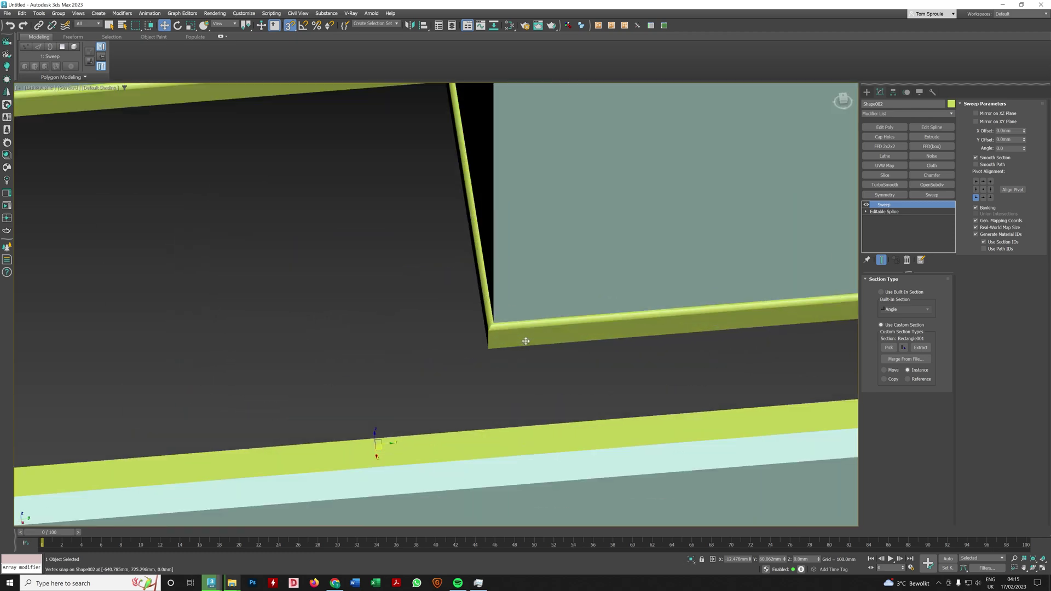
{"action": "scroll", "coordinate": [532, 342], "scroll_direction": "down", "scroll_amount": 8}
{"action": "middle_click_drag", "start_coordinate": [622, 425], "coordinate": [622, 364], "text": "alt"}
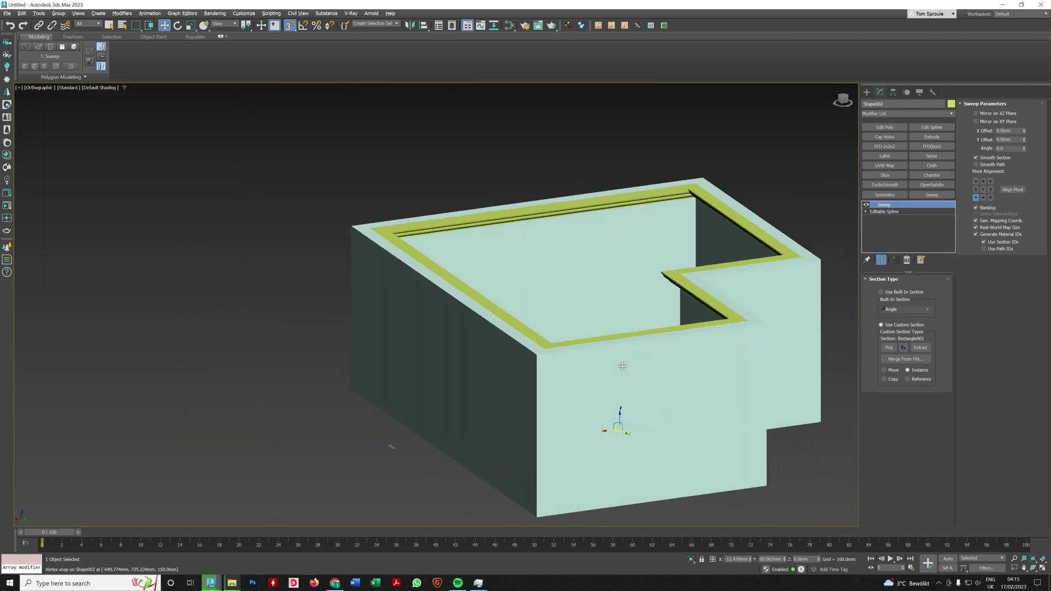
{"action": "scroll", "coordinate": [622, 364], "scroll_direction": "up", "scroll_amount": 6}
{"action": "middle_click_drag", "start_coordinate": [690, 301], "coordinate": [662, 241], "text": "alt"}
{"action": "scroll", "coordinate": [685, 257], "scroll_direction": "down", "scroll_amount": 3}
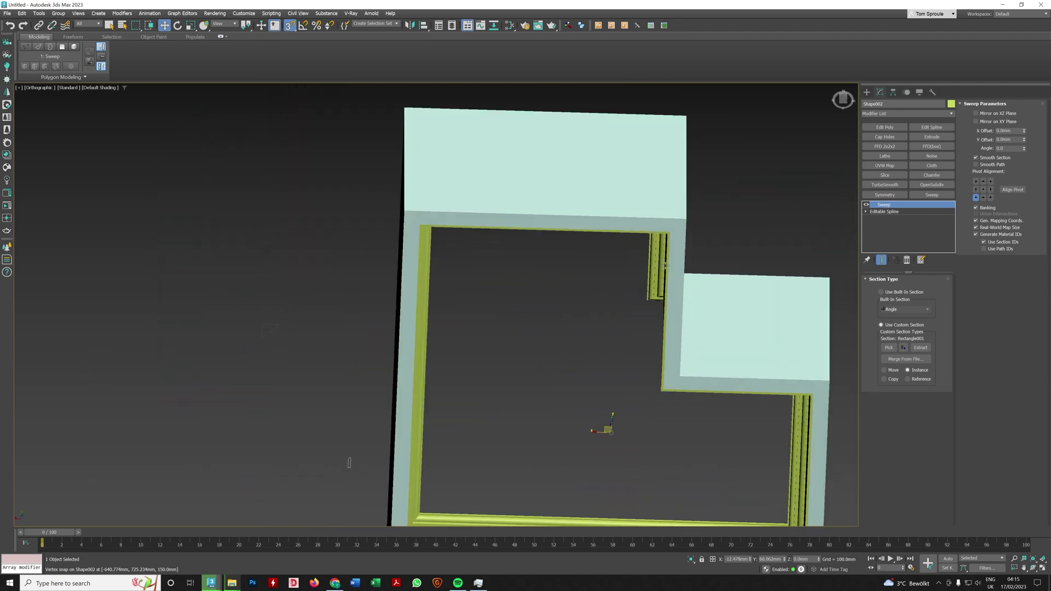
{"action": "middle_click_drag", "start_coordinate": [616, 287], "coordinate": [673, 411], "text": "alt"}
{"action": "scroll", "coordinate": [683, 348], "scroll_direction": "up", "scroll_amount": 2}
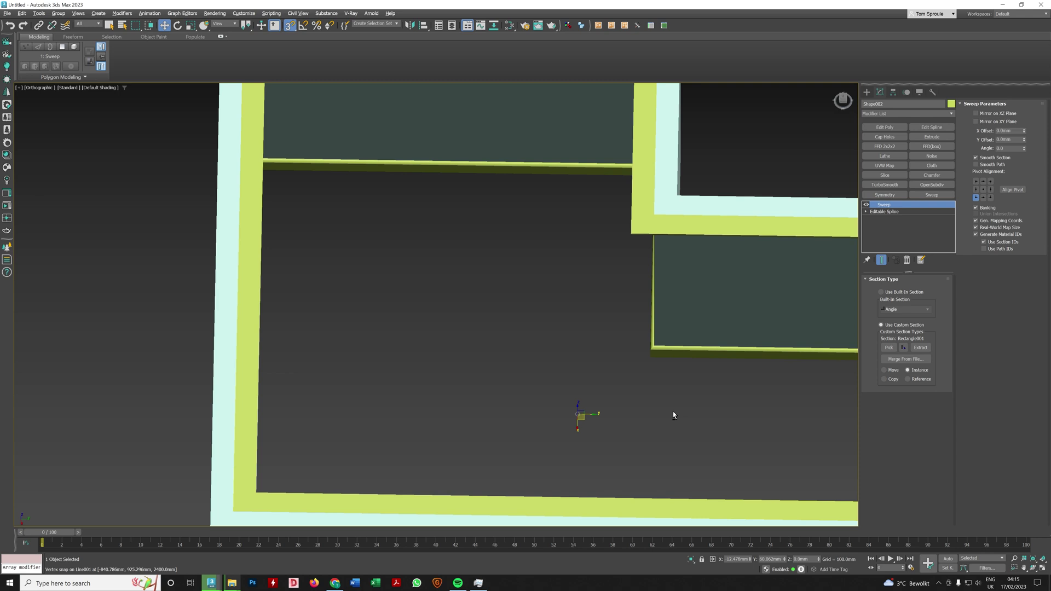
{"action": "scroll", "coordinate": [674, 377], "scroll_direction": "up", "scroll_amount": 5}
Isolate the skirting with Alt+Q and orbit to inspect it alone
{"action": "key", "text": "alt+q"}
{"action": "middle_click_drag", "start_coordinate": [647, 373], "coordinate": [524, 344], "text": "alt"}
{"action": "middle_click_drag", "start_coordinate": [528, 295], "coordinate": [504, 370], "text": "alt"}
{"action": "scroll", "coordinate": [520, 297], "scroll_direction": "up", "scroll_amount": 6}
{"action": "scroll", "coordinate": [520, 298], "scroll_direction": "down", "scroll_amount": 1}
{"action": "scroll", "coordinate": [504, 371], "scroll_direction": "down", "scroll_amount": 5}
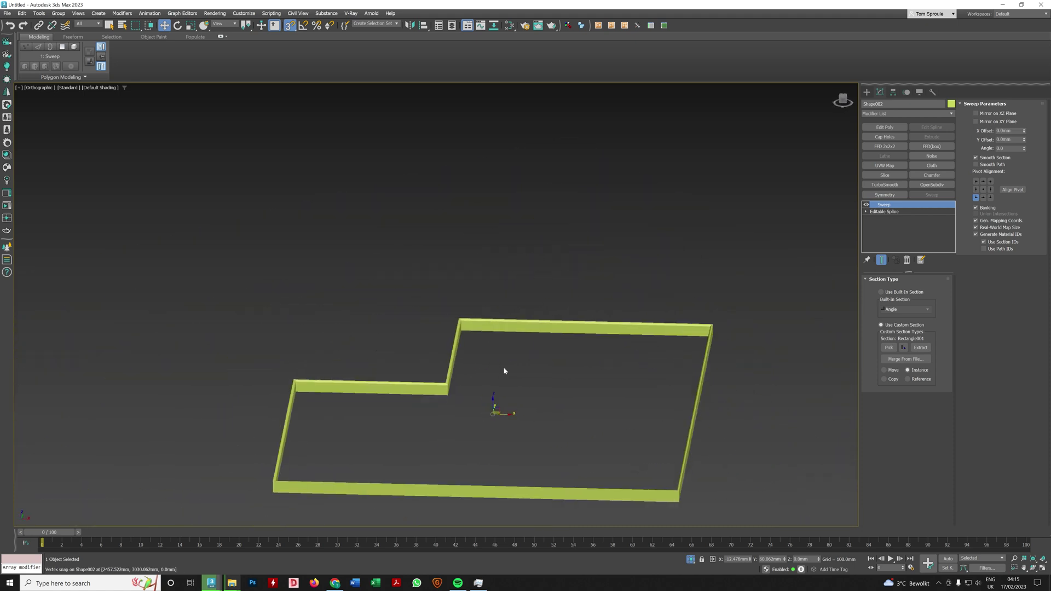
Exit Isolate Selection and orbit to see the whole room at an angle
{"action": "left_click", "coordinate": [690, 560]}
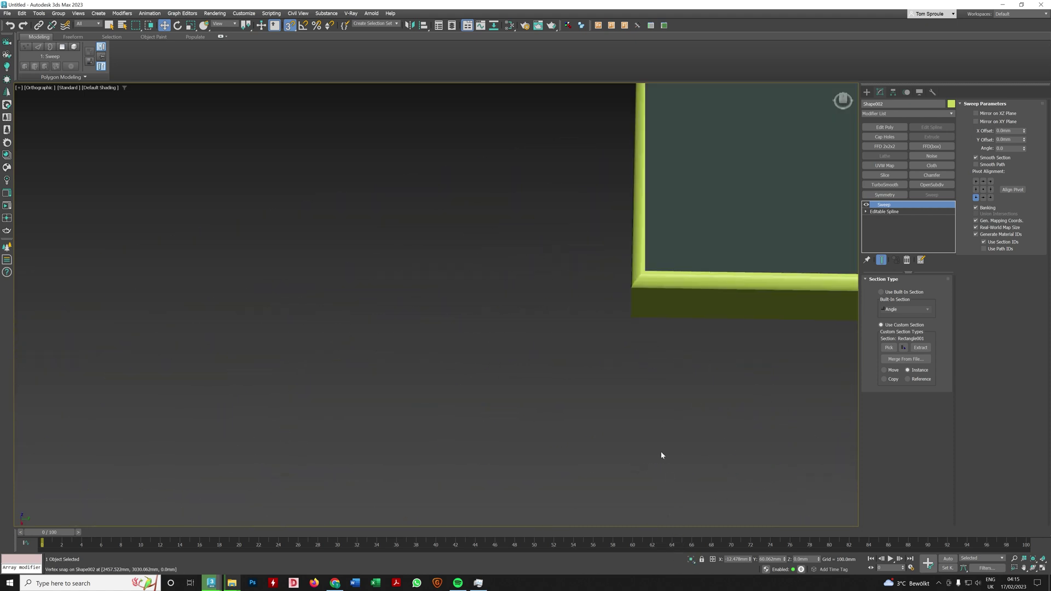
{"action": "scroll", "coordinate": [570, 436], "scroll_direction": "down", "scroll_amount": 4}
{"action": "middle_click_drag", "start_coordinate": [570, 436], "coordinate": [665, 305], "text": "alt"}
{"action": "scroll", "coordinate": [552, 413], "scroll_direction": "down", "scroll_amount": 3}
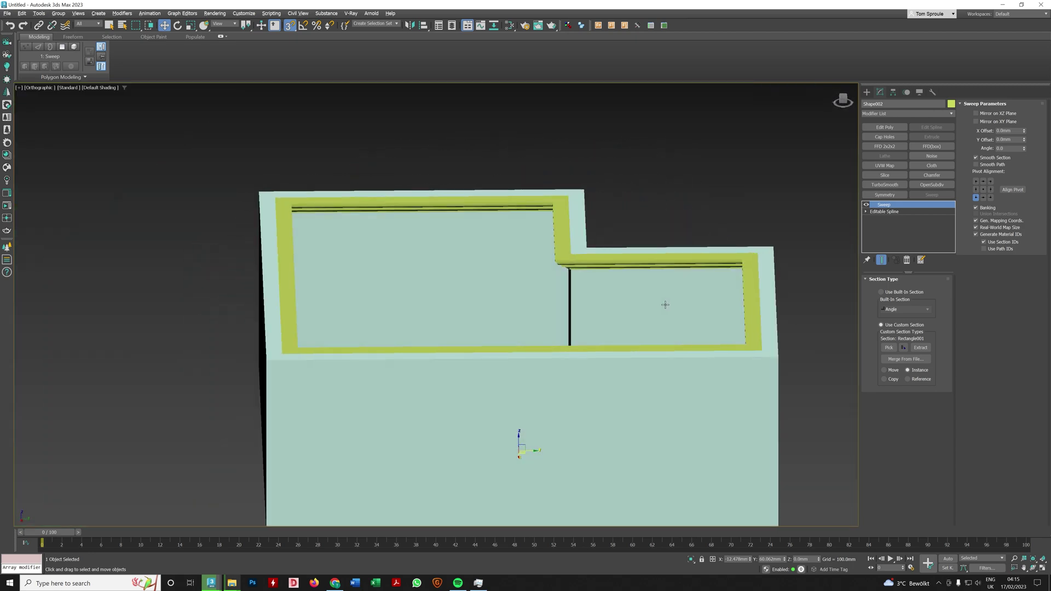
Select the cornice Shape001 and orbit to a closer view along the inner walls
{"action": "left_click", "coordinate": [631, 260]}
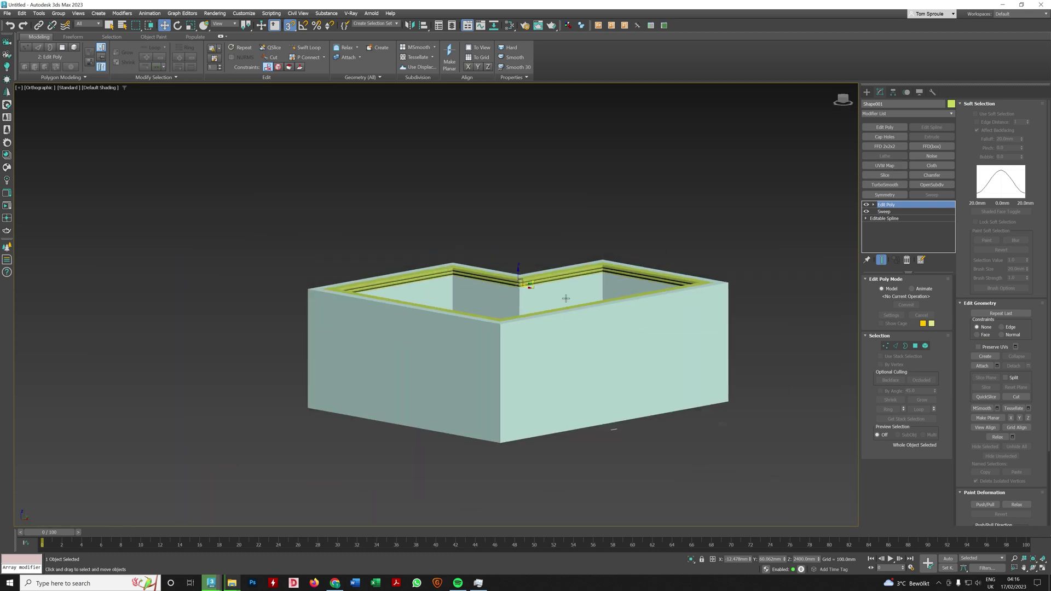
{"action": "middle_click_drag", "start_coordinate": [565, 299], "coordinate": [453, 313], "text": "alt"}
{"action": "scroll", "coordinate": [481, 312], "scroll_direction": "up", "scroll_amount": 3}
{"action": "middle_click_drag", "start_coordinate": [517, 292], "coordinate": [435, 305]}
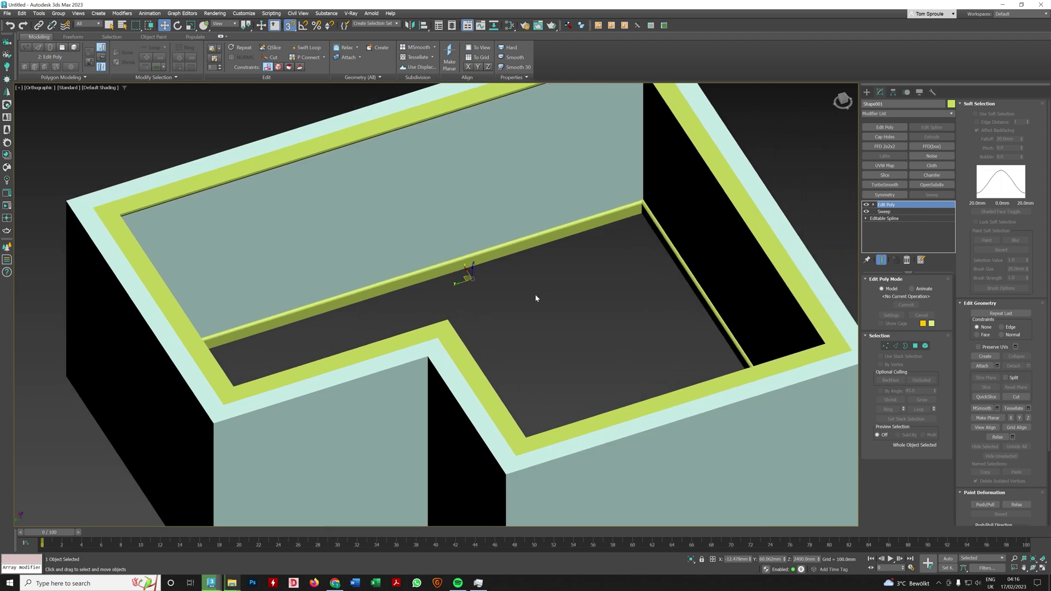